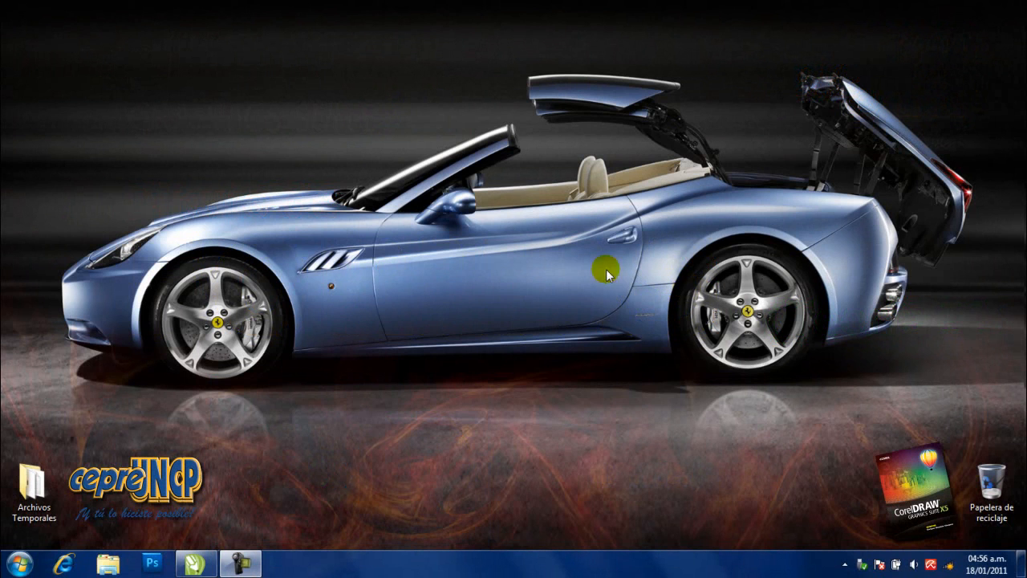
Switch to CorelDRAW and draw a rectangle about 39 × 19 mm in the empty area beside the house drawing
left_click(195, 563)
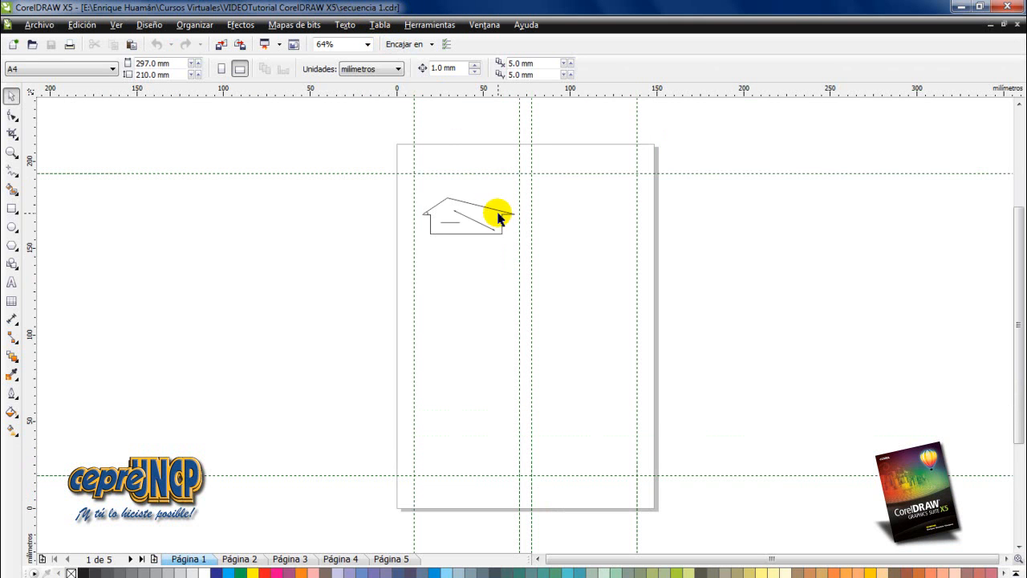
key("z")
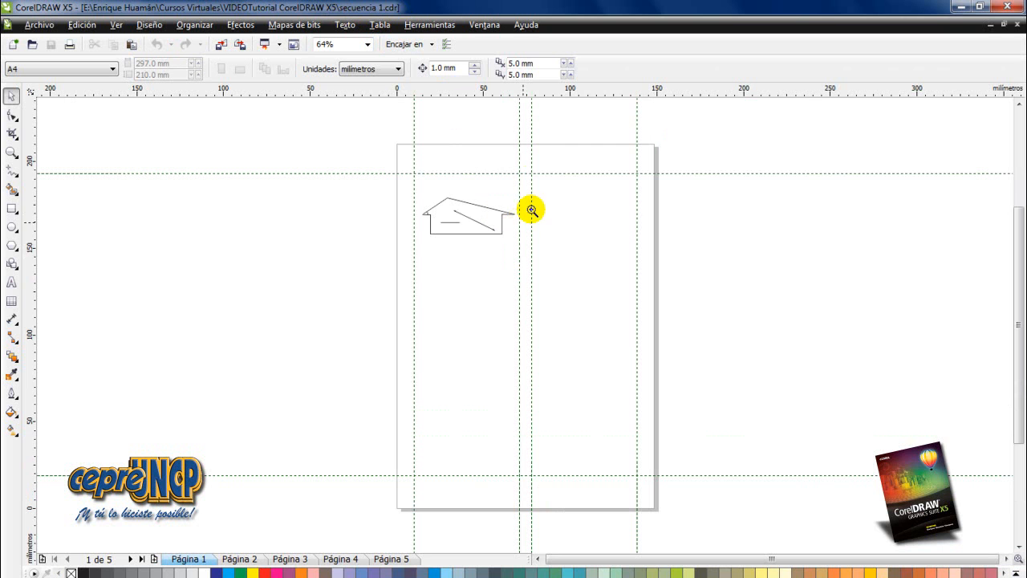
left_click_drag(504, 163, 652, 283)
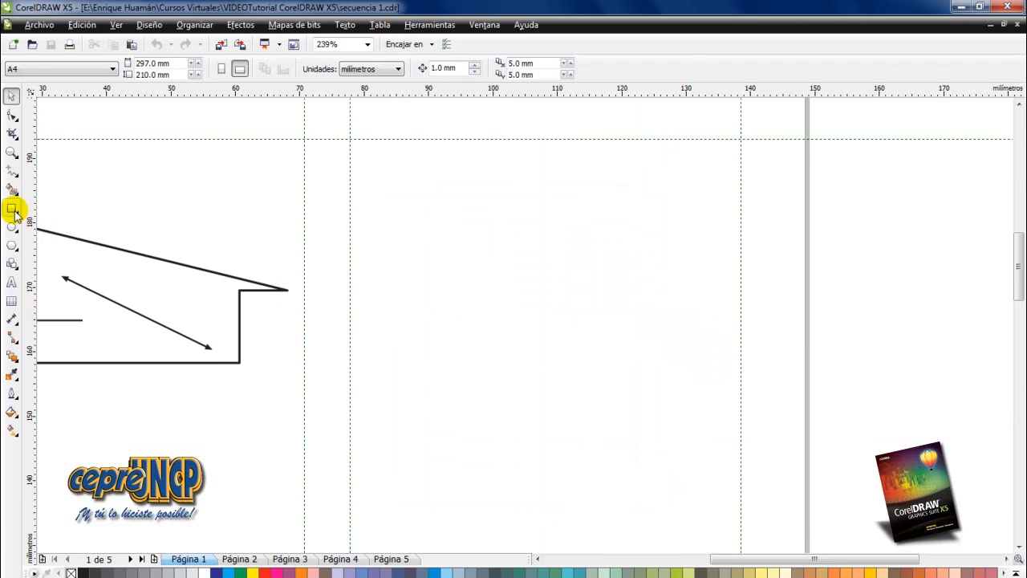
left_click(14, 212)
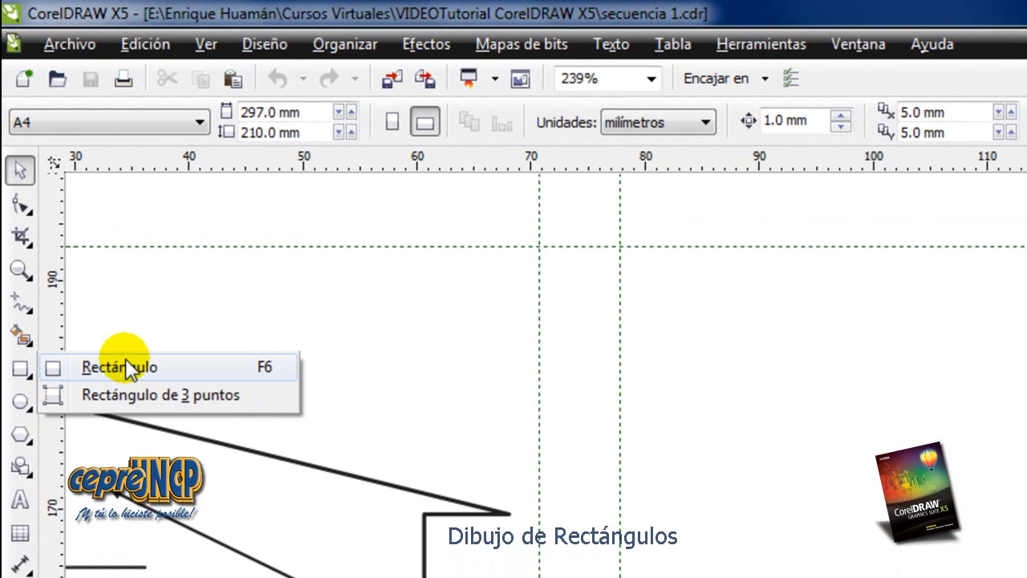
left_click(81, 368)
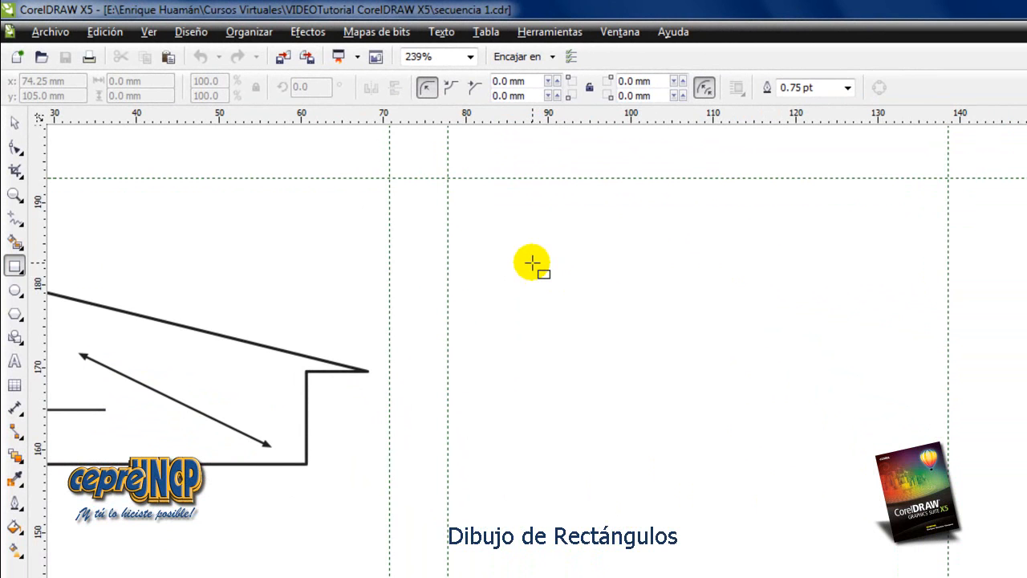
left_click_drag(533, 262, 853, 418)
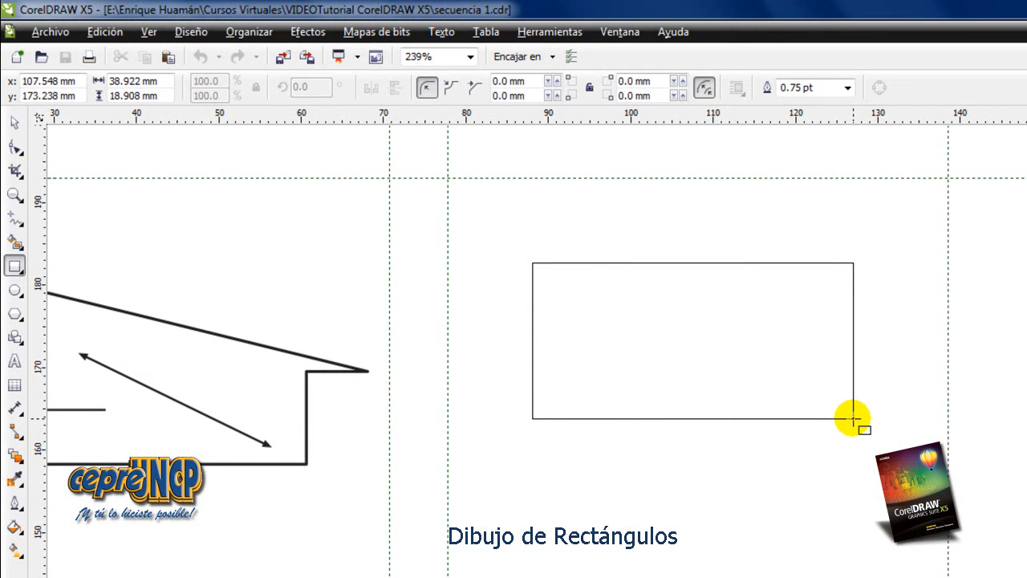
left_click_drag(853, 418, 854, 417)
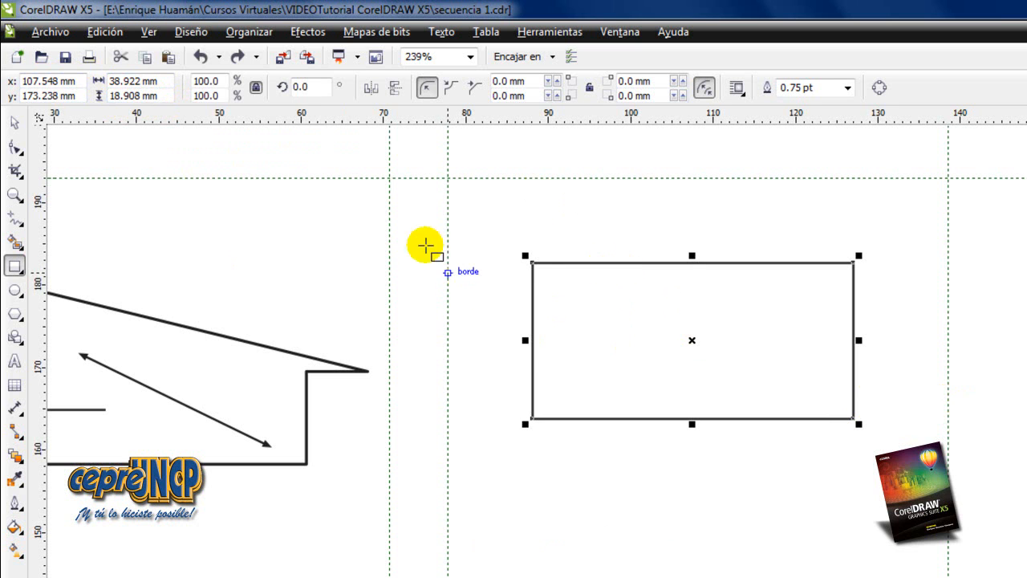
Set the rectangle's width to 40 mm with its proportions locked
left_click(161, 81)
left_click_drag(134, 75, 73, 75)
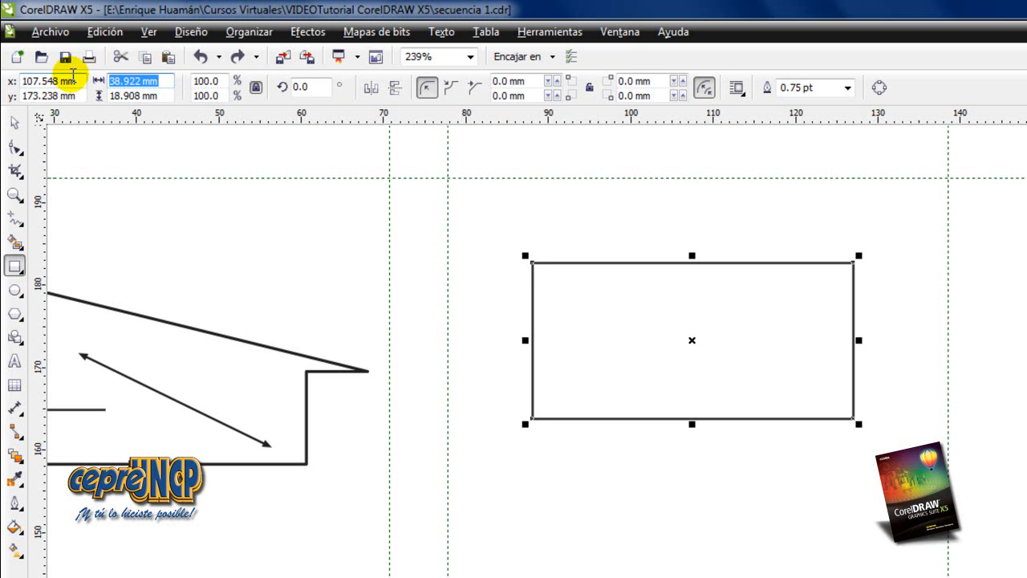
type("40")
key("Return")
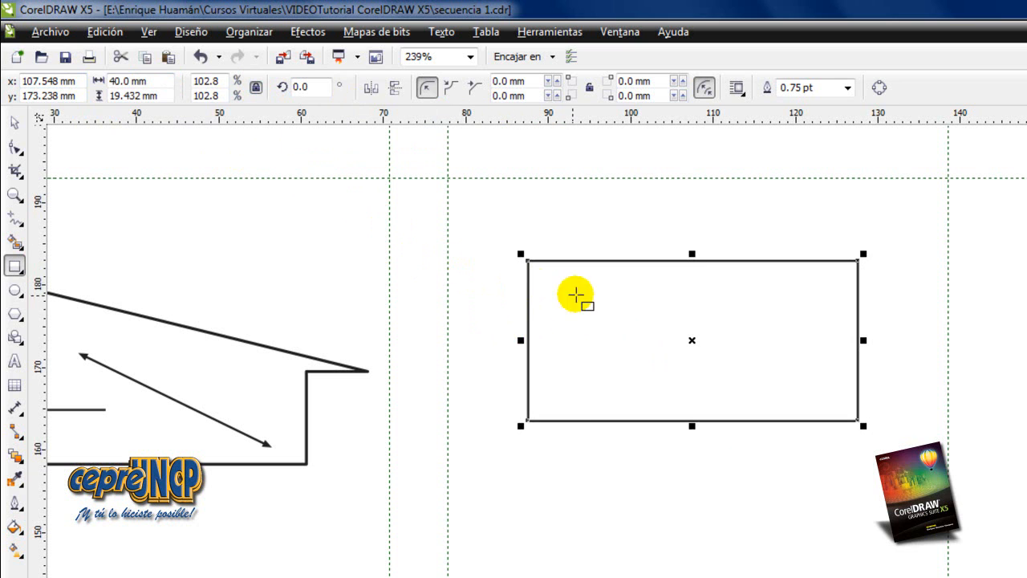
Try a proportional width of 60 mm on the rectangle and return the width to 40 mm
left_click(129, 80)
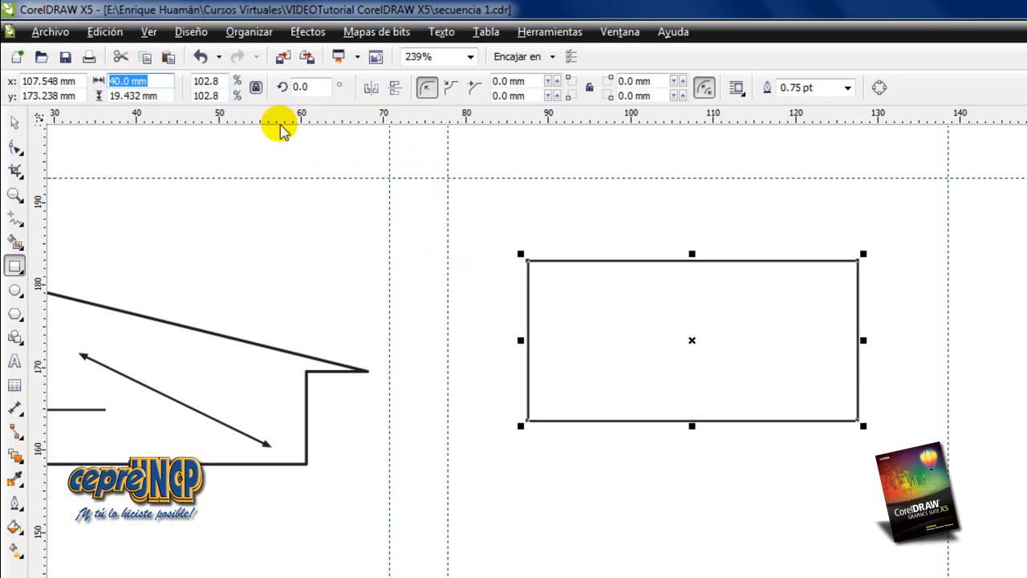
type("60")
key("Return")
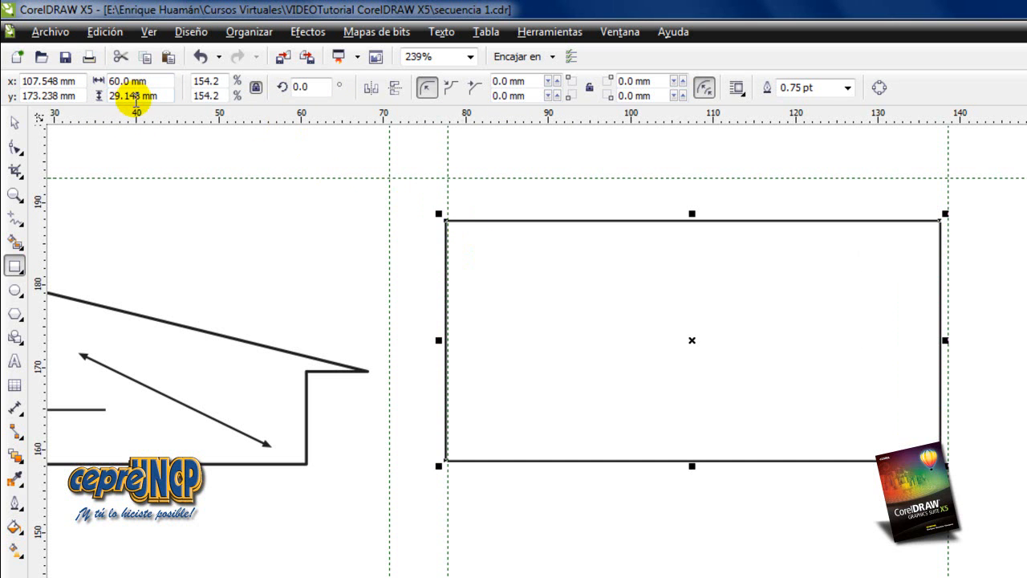
left_click(202, 81)
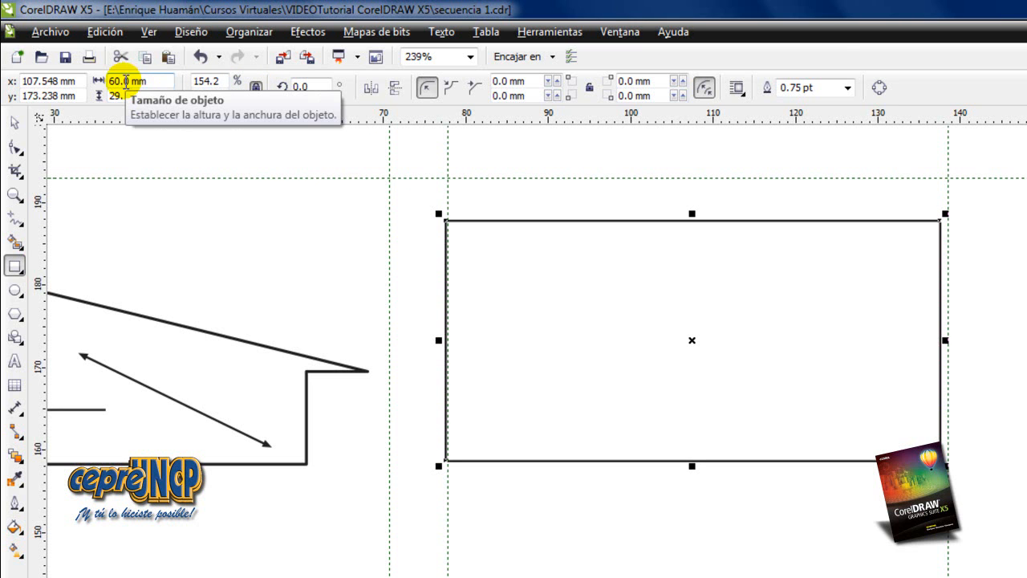
left_click(159, 81)
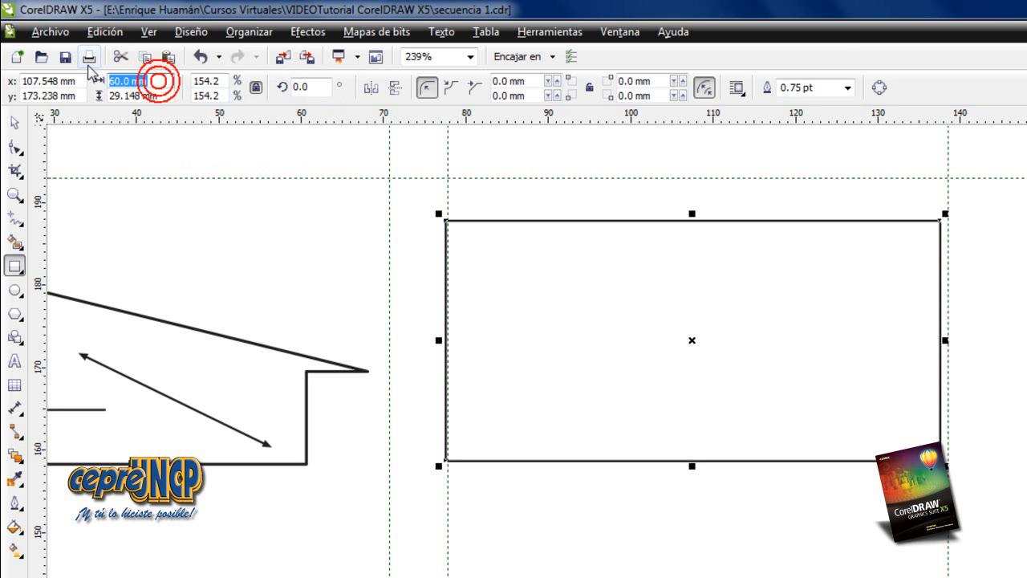
type("40")
key("Return")
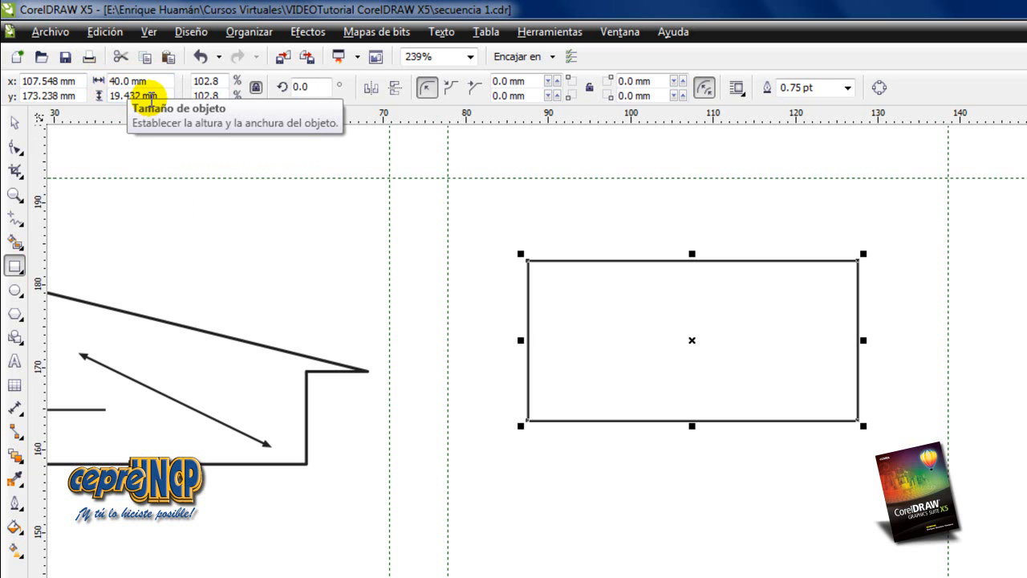
Unlock the rectangle's proportions and set its height to 20 mm
left_click(257, 89)
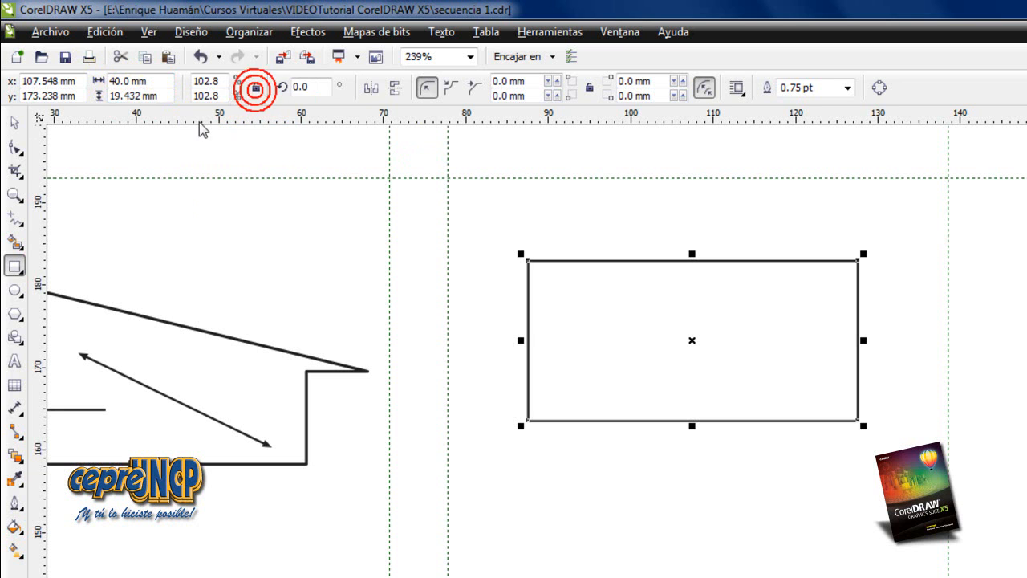
left_click(166, 97)
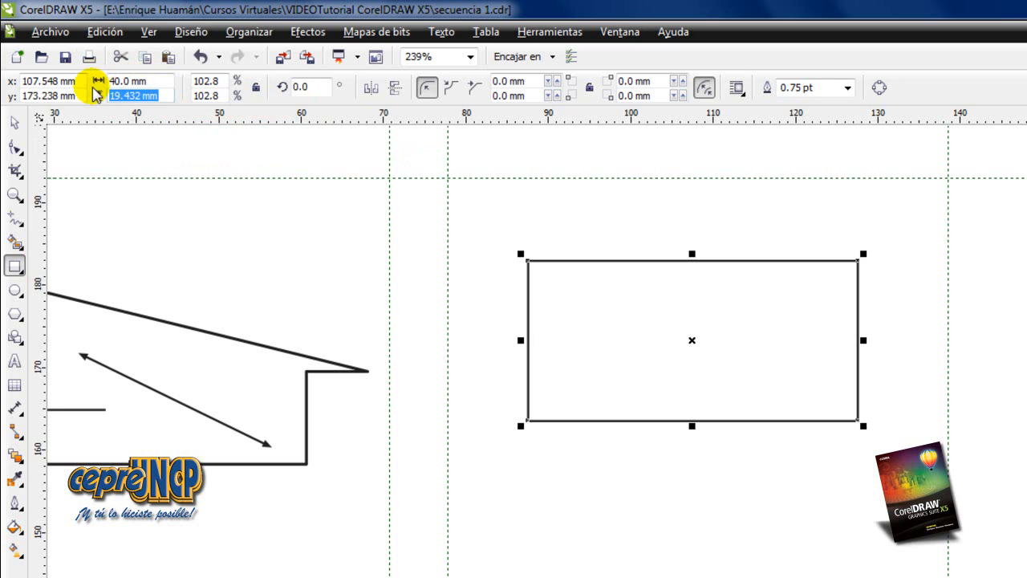
type("20")
key("Return")
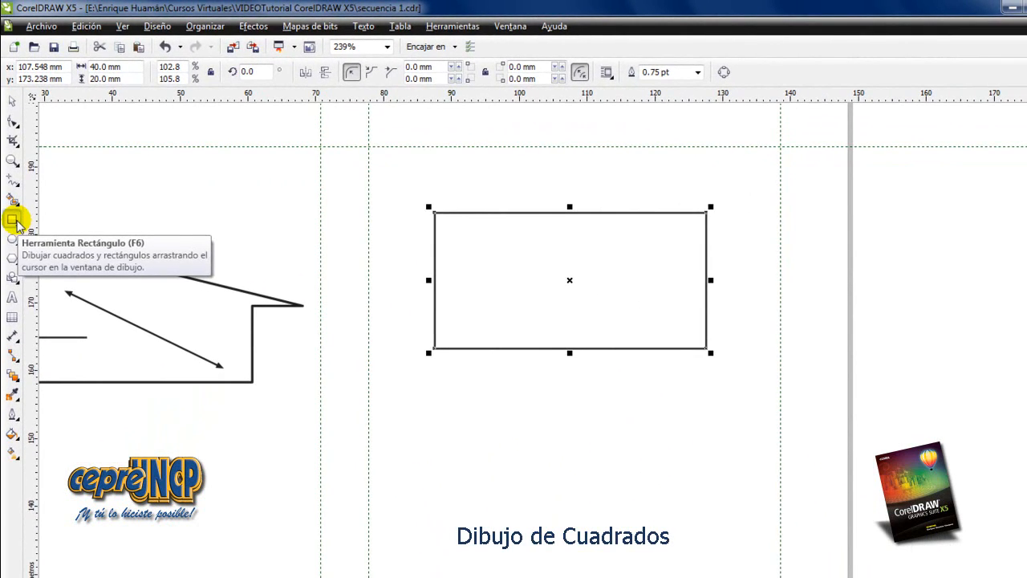
Draw a square with sides of about 17.5 mm below the rectangle, using the Rectangle tool
left_click(13, 220)
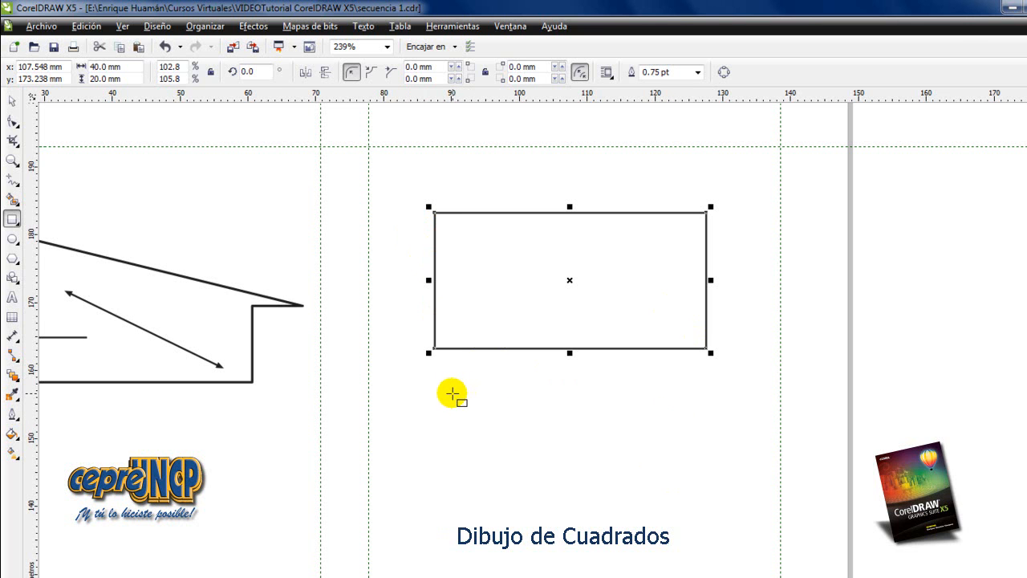
left_click_drag(450, 393, 567, 481)
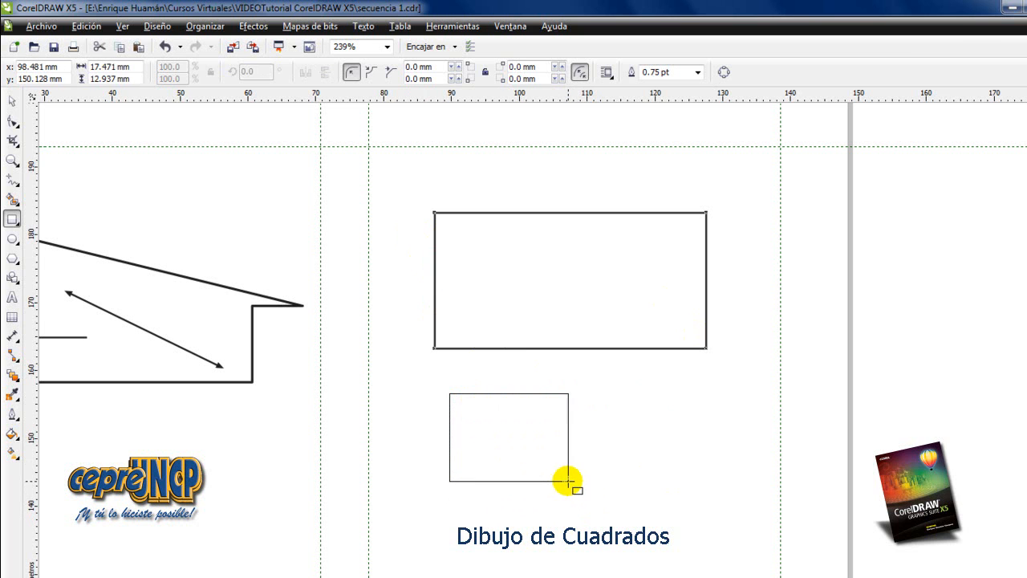
left_click_drag(568, 480, 567, 505)
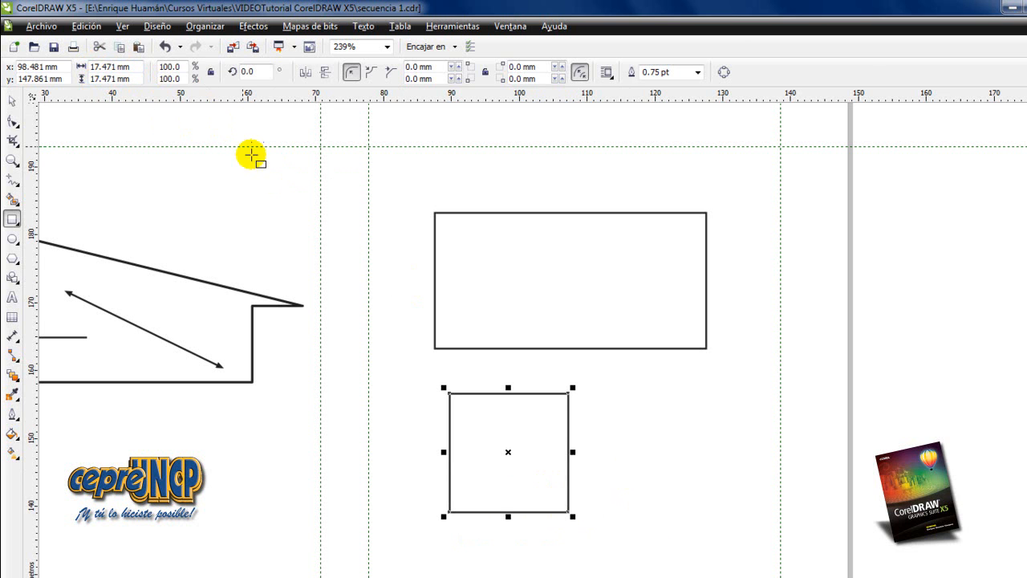
Lock the square's proportions and set its width to 15 mm
left_click(209, 73)
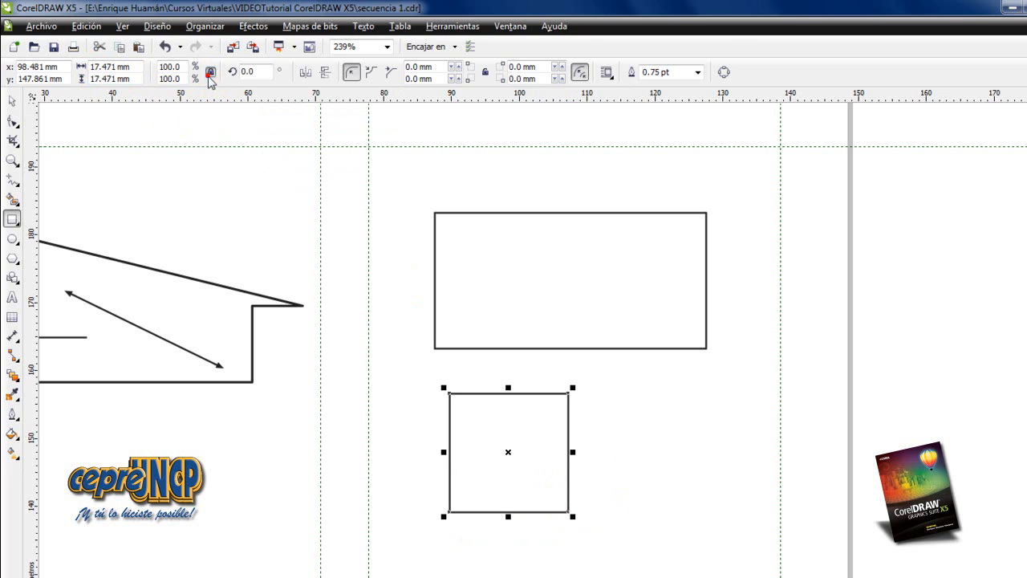
double_click(129, 67)
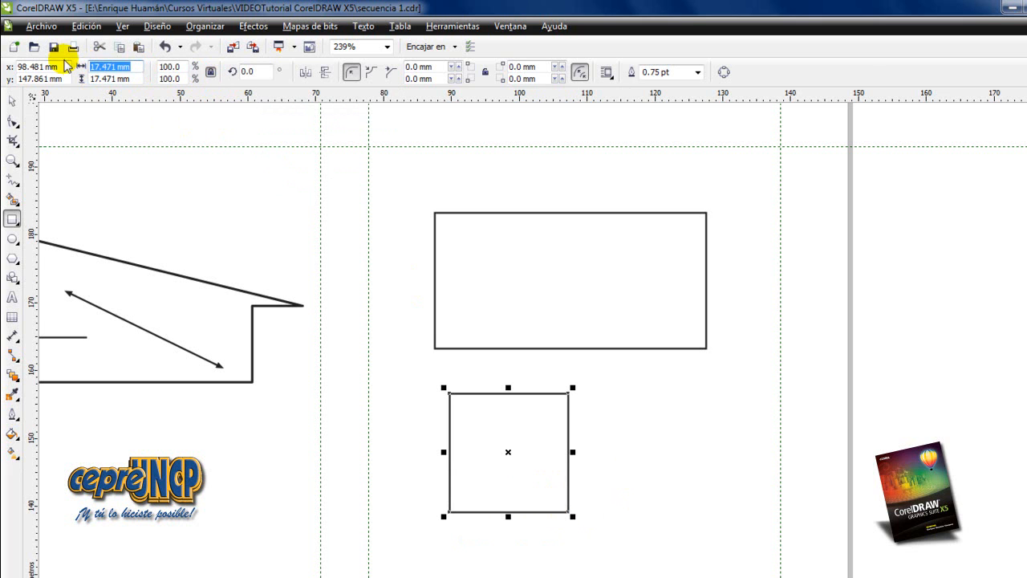
type("15")
key("Return")
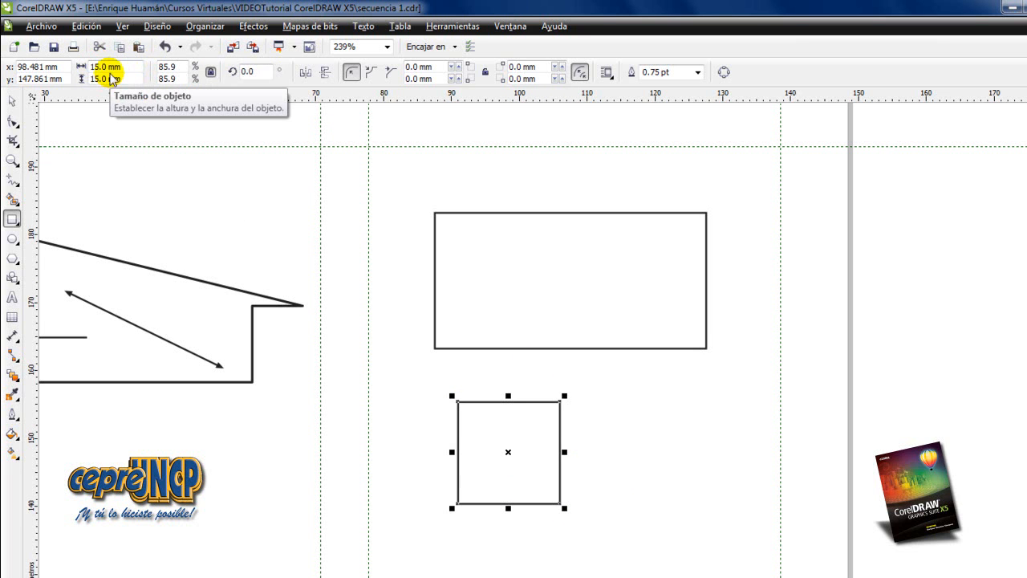
Unlock the square's proportions and set both its width and height to 20 mm
left_click(211, 73)
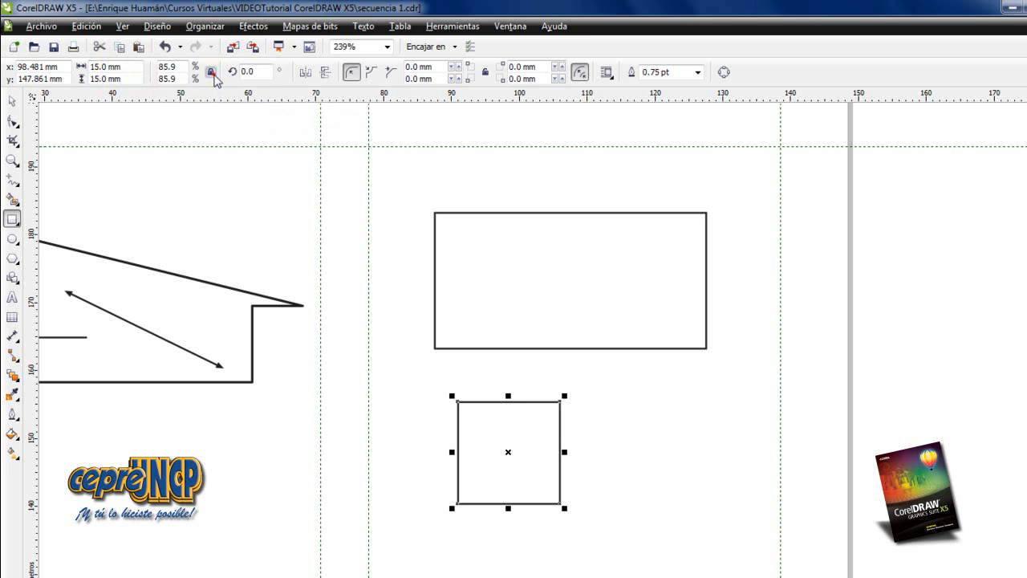
left_click(135, 67)
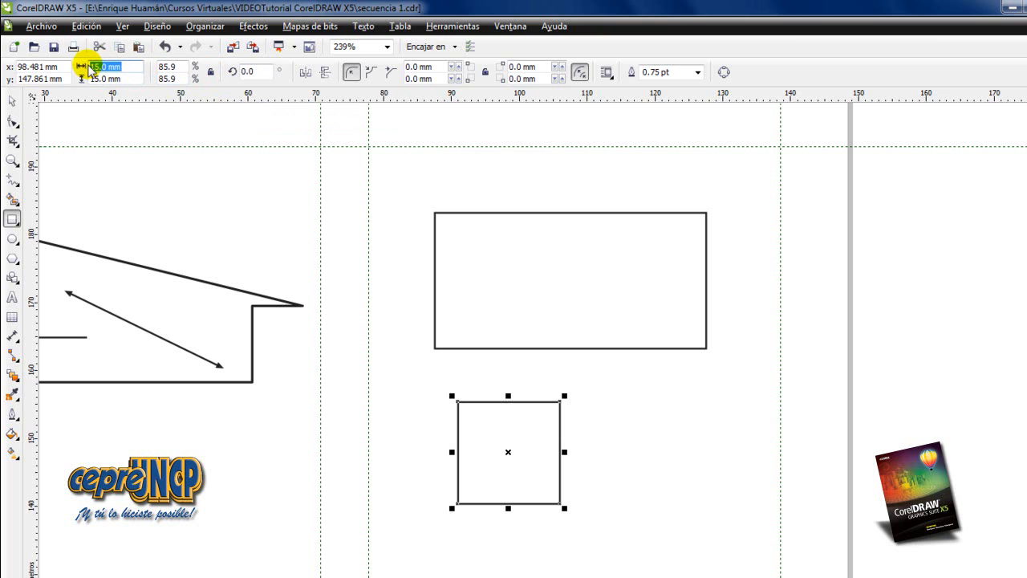
type("20")
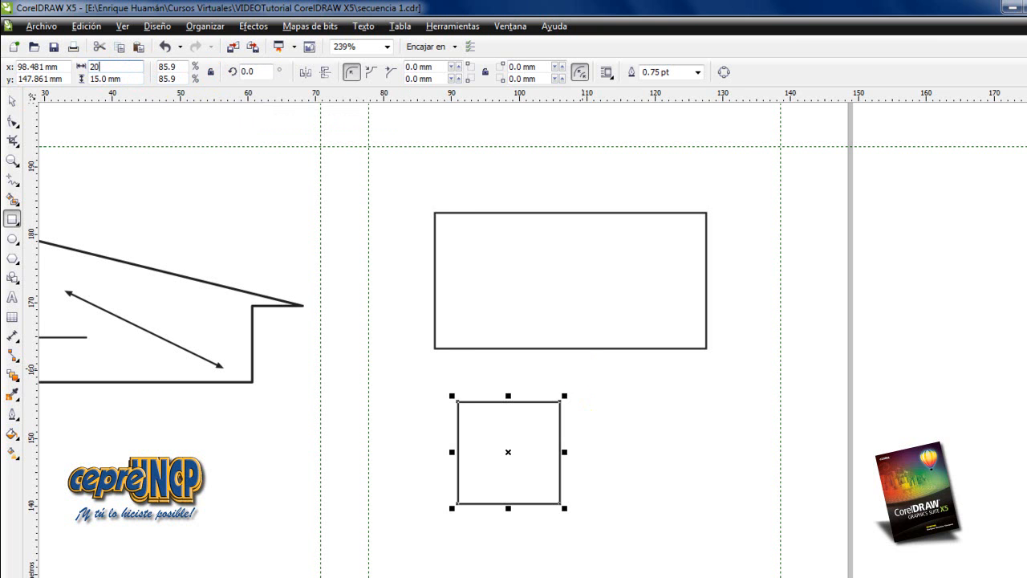
key("Return")
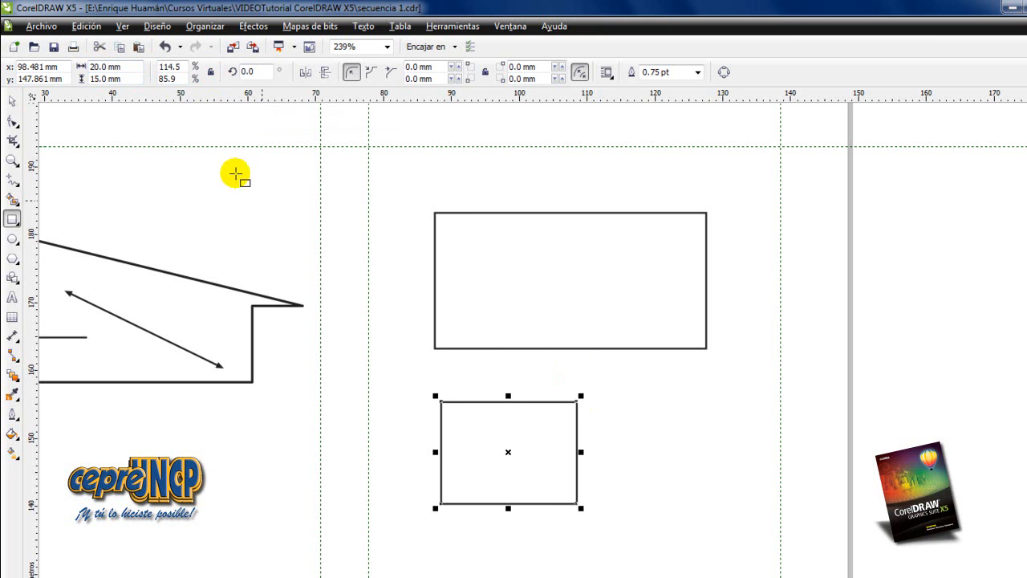
left_click(126, 77)
type("20")
key("Return")
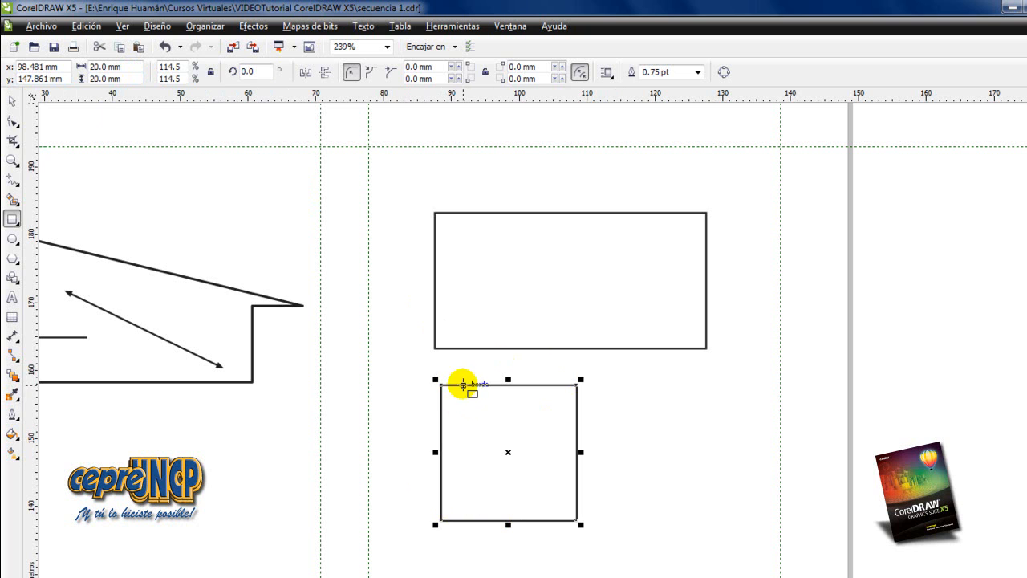
Round all four corners of the square to a radius of about 2.8 mm with the Shape tool
key("space")
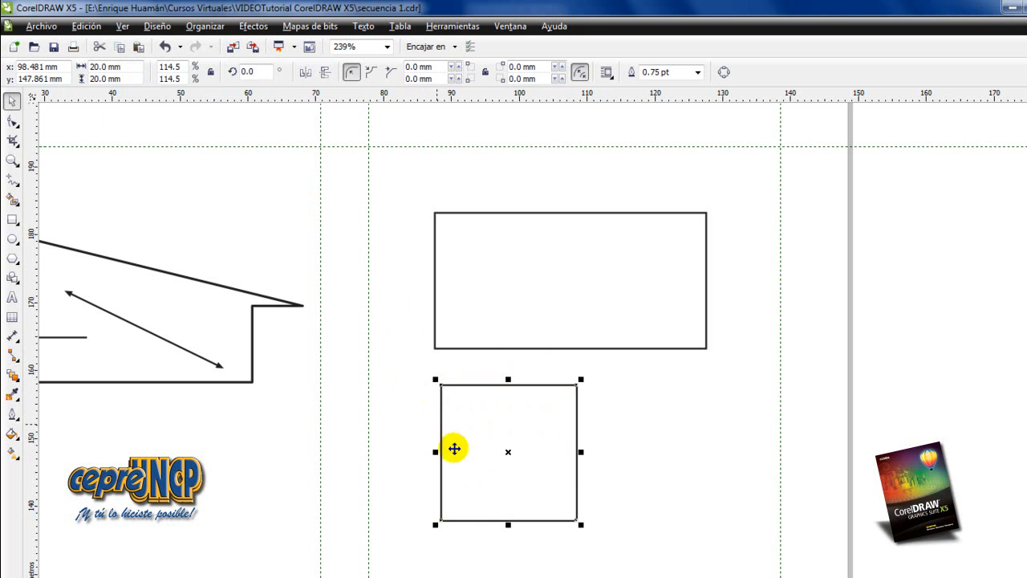
left_click(14, 125)
left_click(16, 123)
left_click(16, 125)
left_click(36, 126)
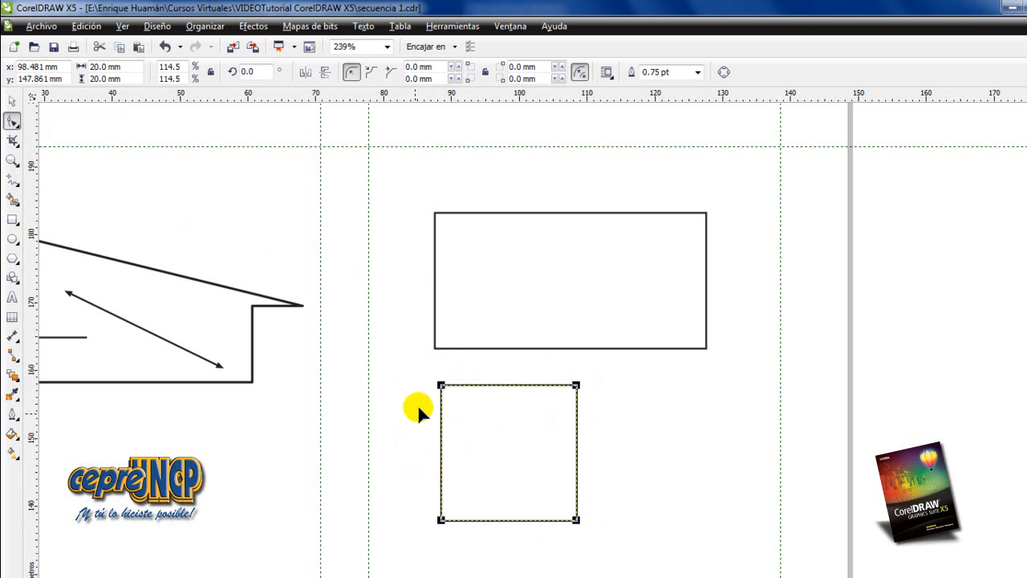
left_click_drag(442, 387, 461, 391)
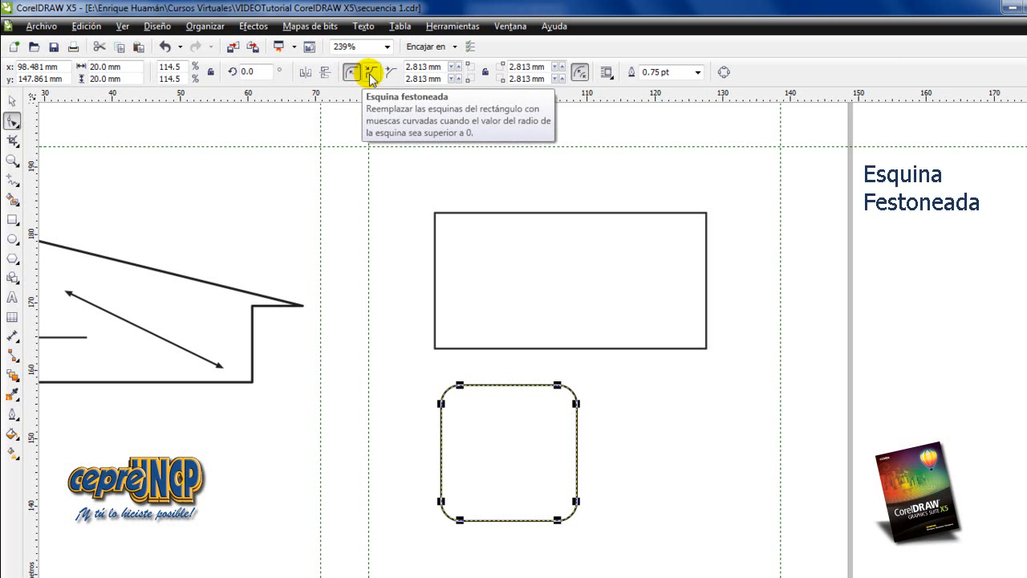
Try scalloped and chamfered corners on the square and reduce the corner radius to 0 mm
left_click(371, 74)
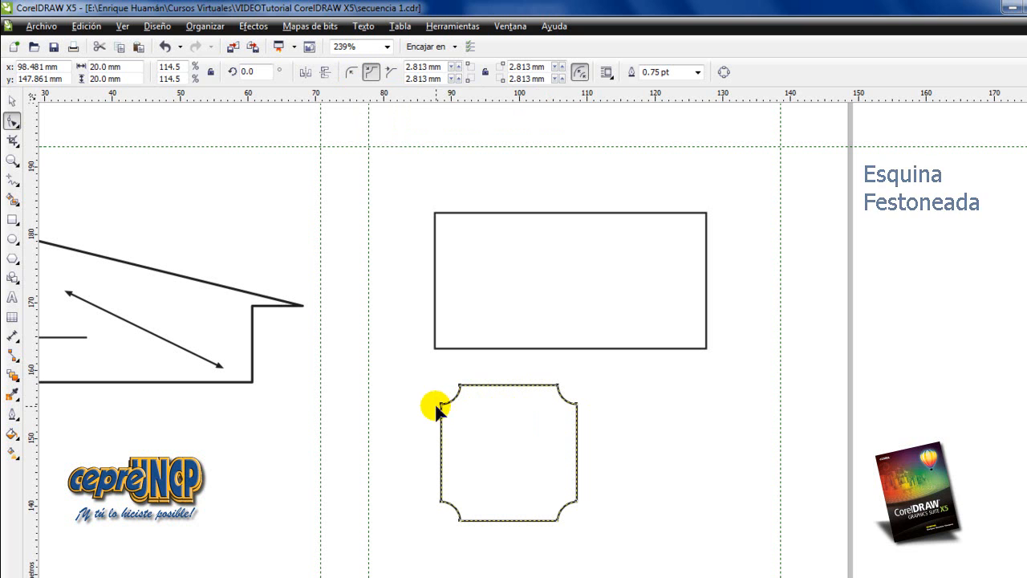
left_click(390, 72)
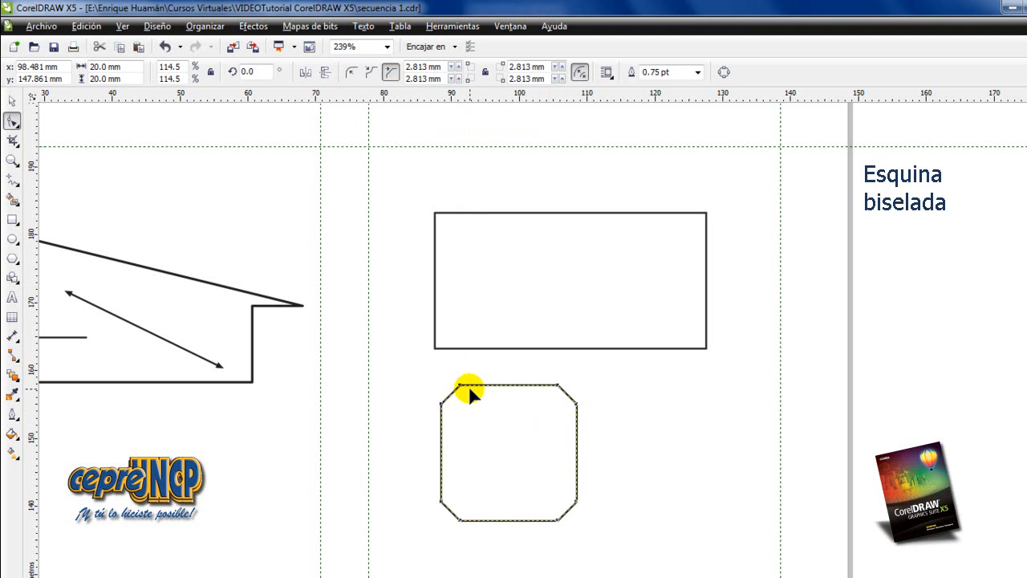
left_click_drag(461, 388, 416, 380)
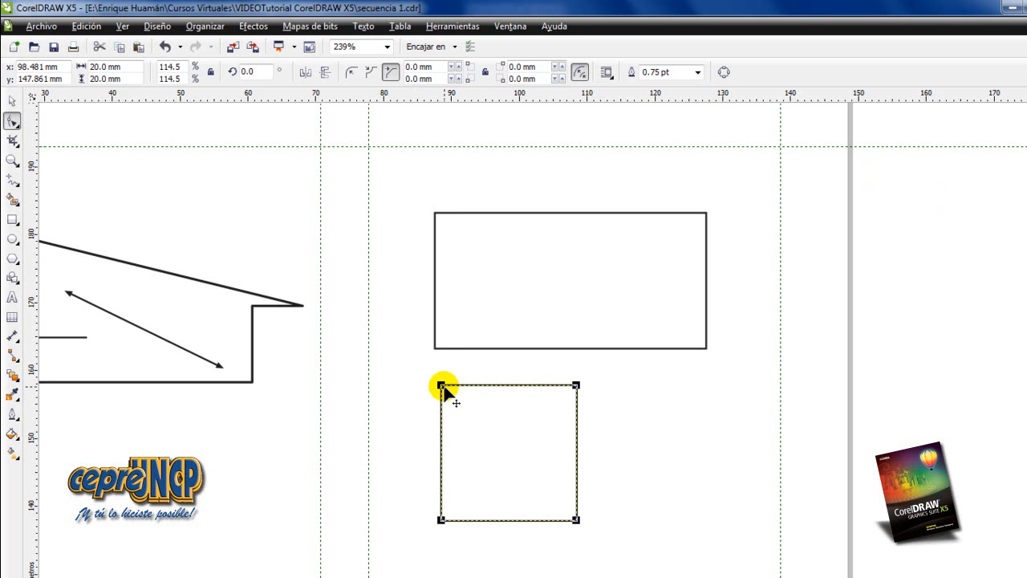
Give the square scalloped corners with a radius of about 2.9 mm
left_click_drag(442, 387, 466, 394)
left_click(373, 72)
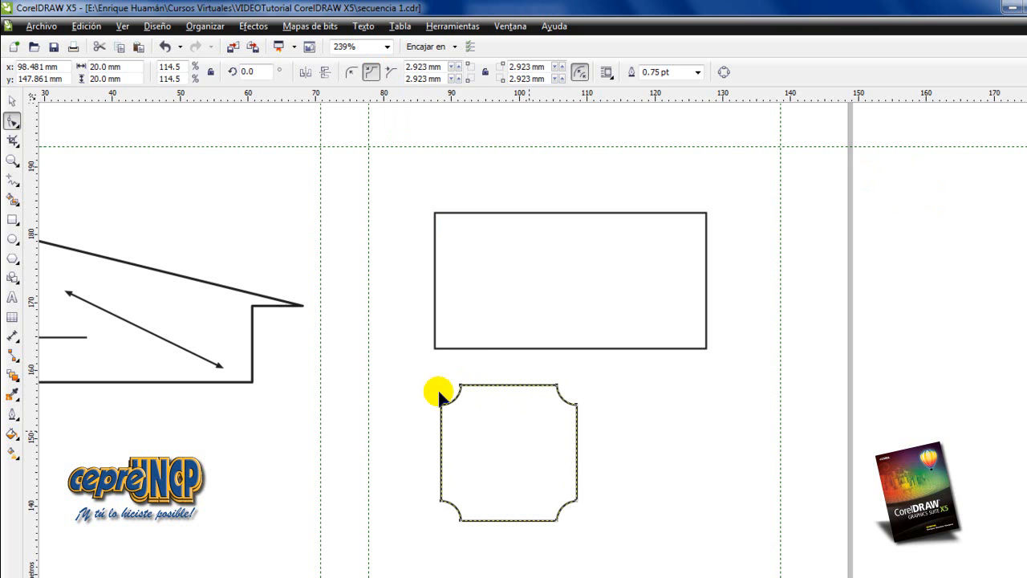
Round the rectangle's corners to a 2.75 mm radius with the Shape tool, trying scalloped and chamfered styles before returning to round
left_click(455, 214)
left_click_drag(435, 213, 452, 213)
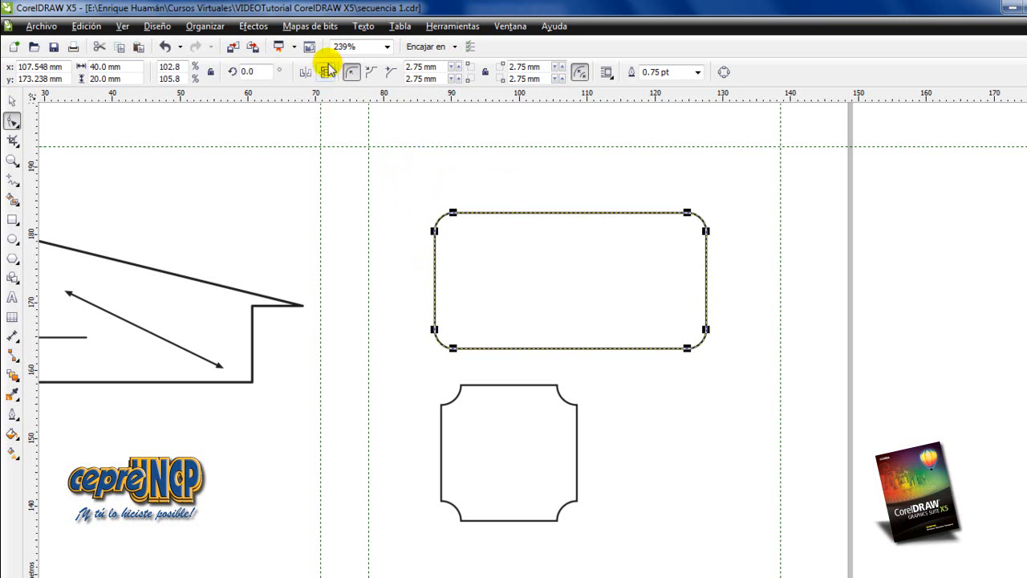
left_click(369, 76)
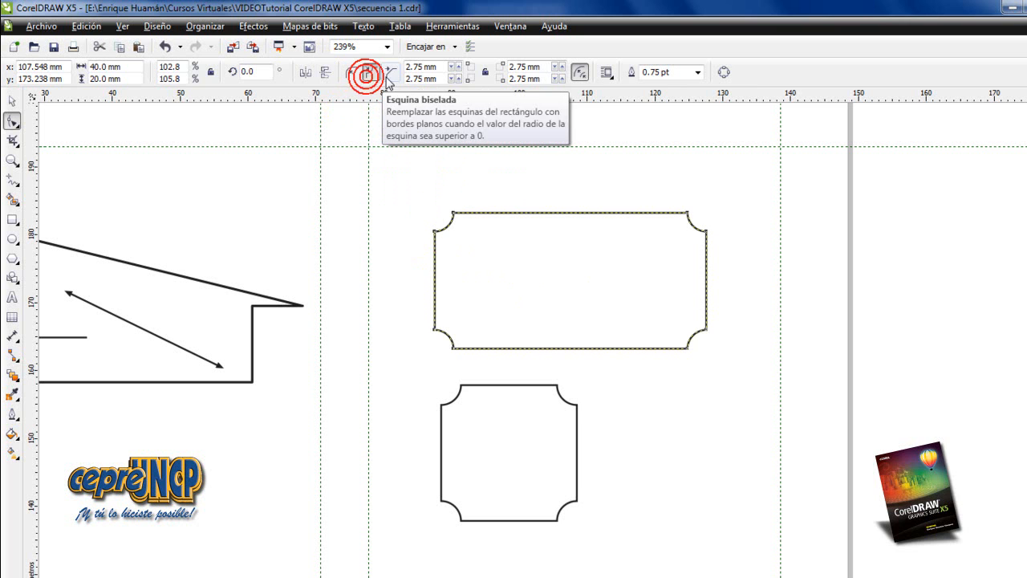
left_click(388, 76)
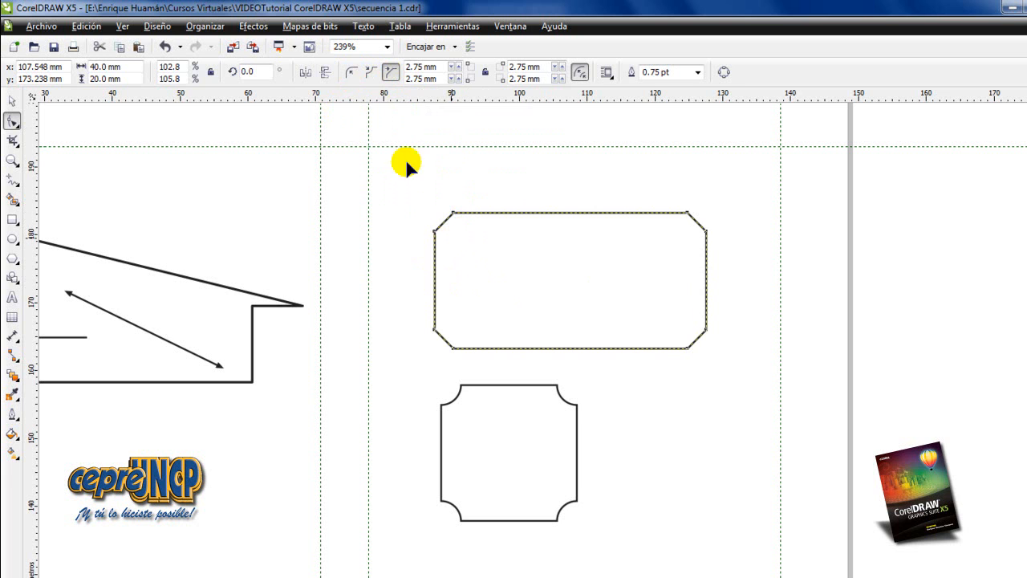
left_click(351, 72)
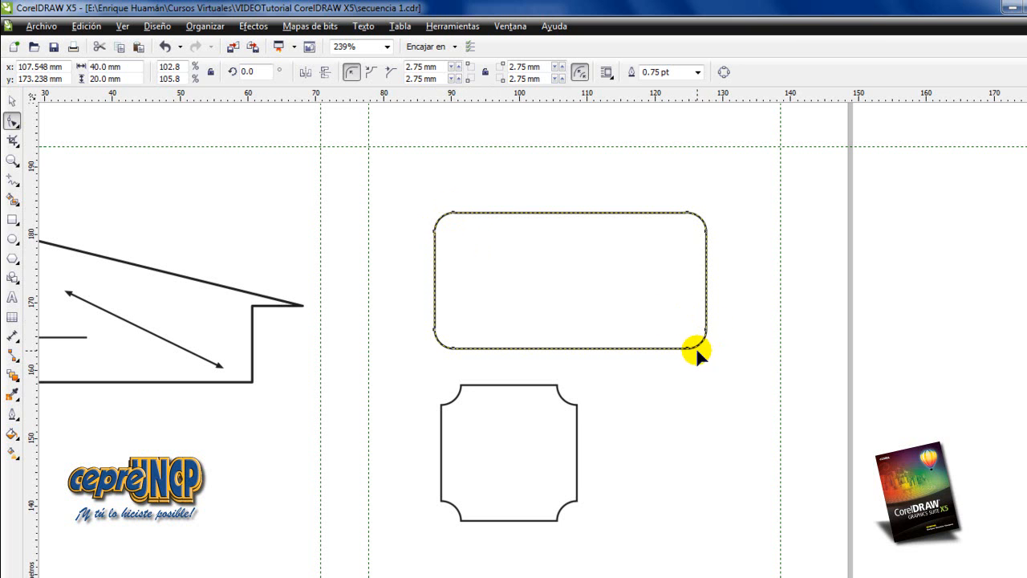
Set the radius of the rectangle's lower-left and upper-right corners to 0 mm
left_click(429, 79)
type("0")
key("Return")
left_click_drag(540, 68, 496, 64)
type("0")
key("Return")
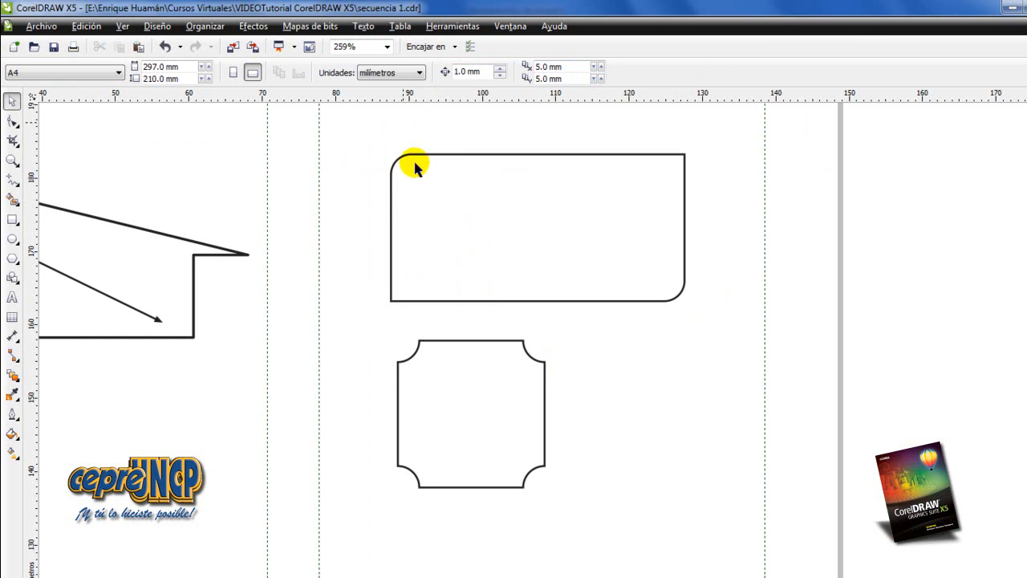
Deselect the rectangle and paste the copied corner-radius diagram below the square
left_click(426, 154)
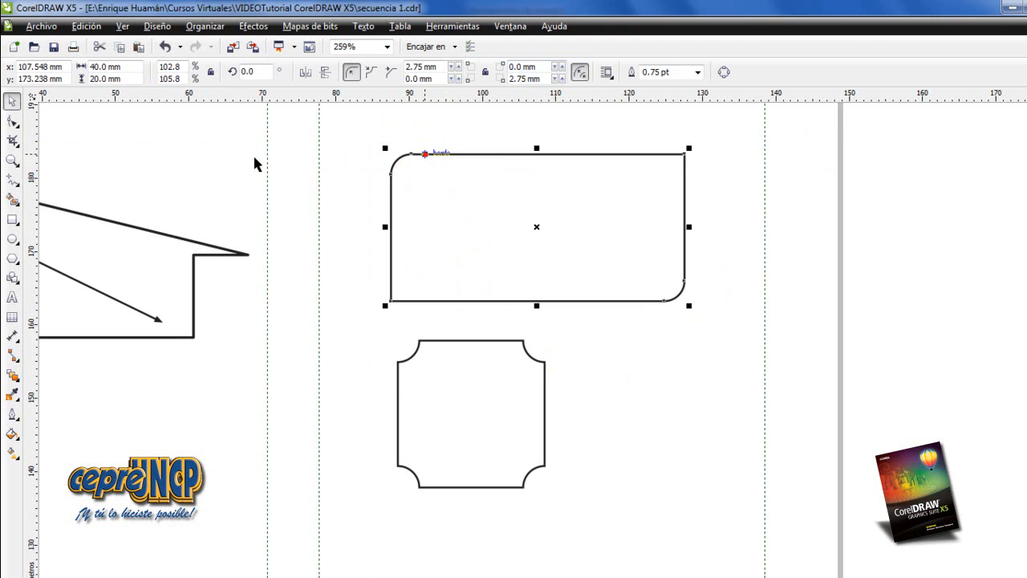
left_click(12, 121)
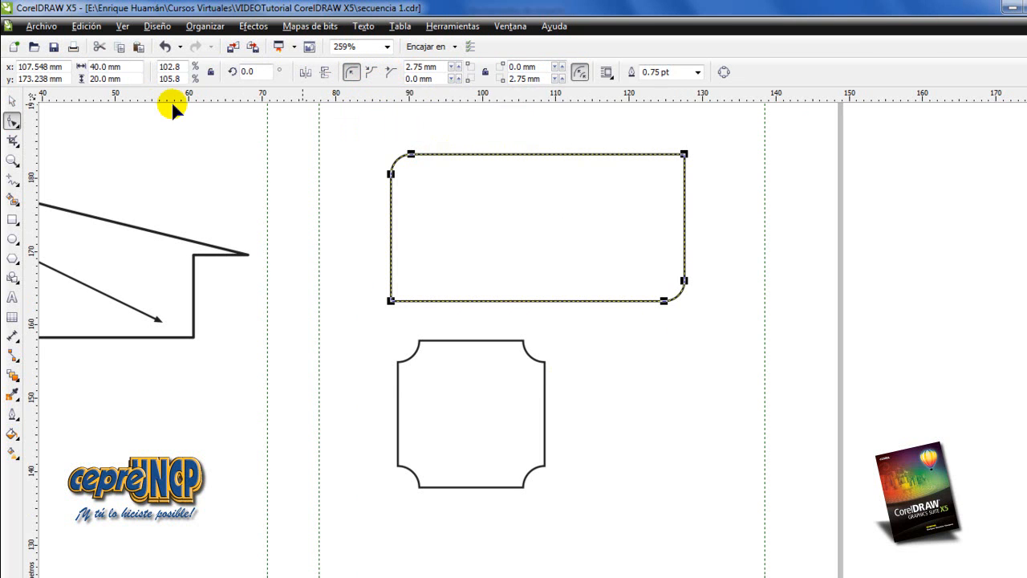
left_click(12, 101)
left_click(663, 398)
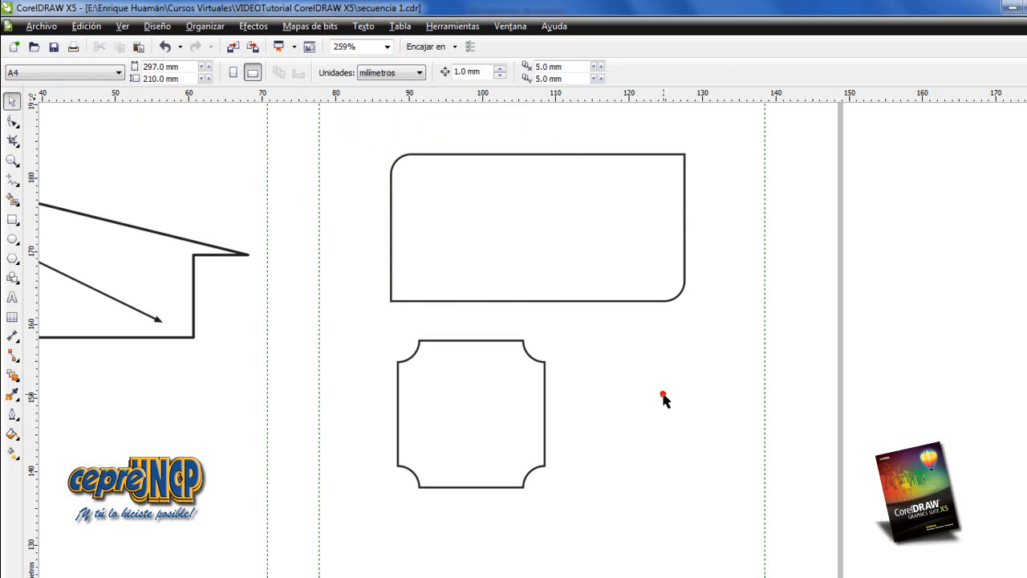
key("ctrl+v")
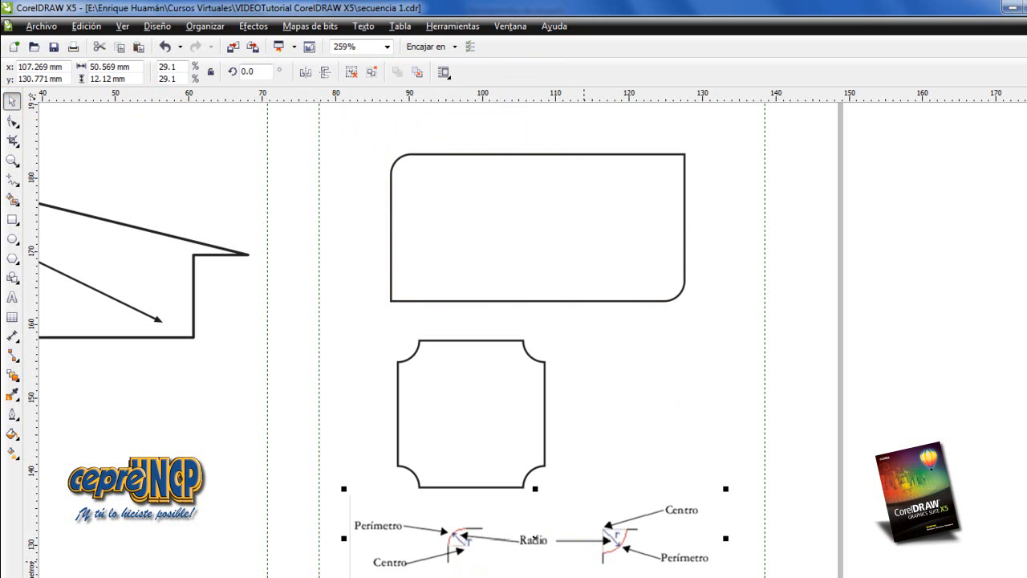
Reshape the square's scalloped corners to a radius of about 3.2 mm and change their style to round
left_click(9, 123)
left_click(418, 155)
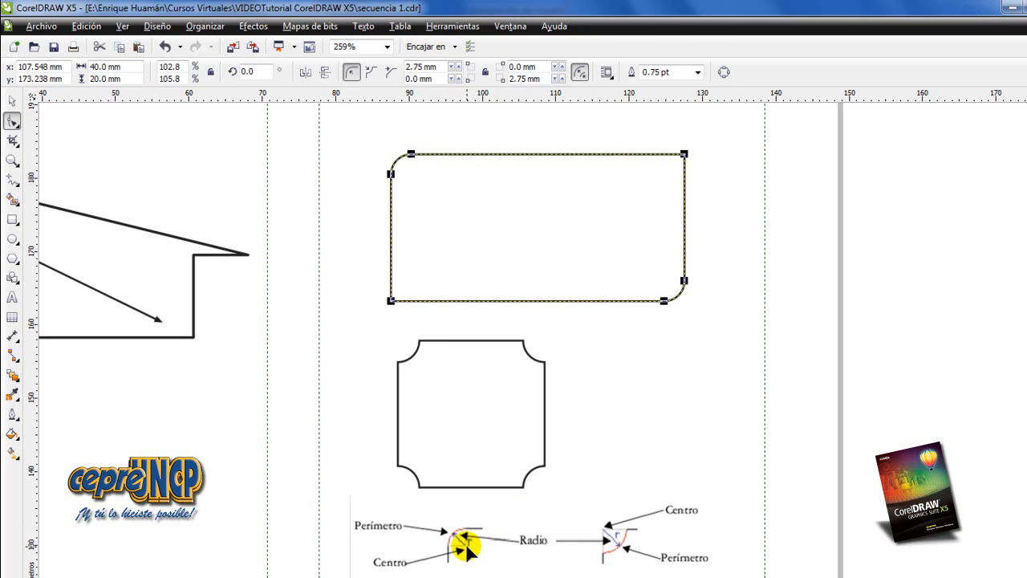
left_click(433, 342)
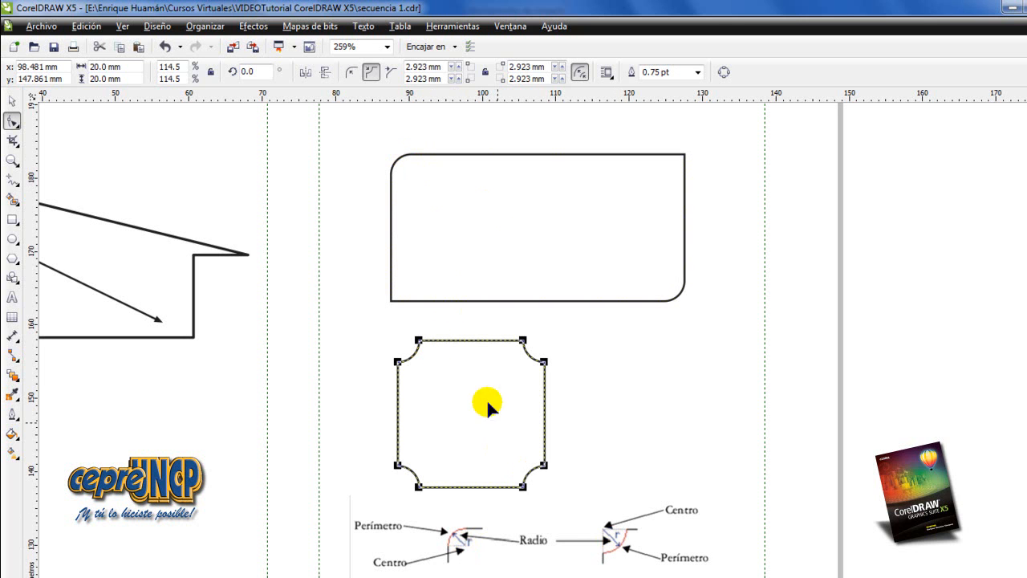
left_click_drag(418, 341, 436, 341)
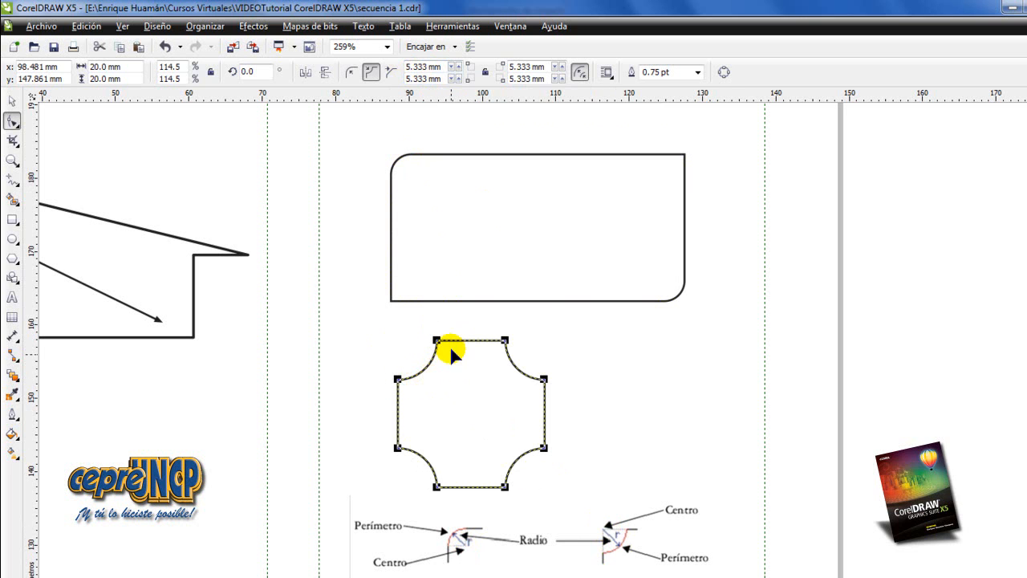
left_click_drag(436, 340, 421, 341)
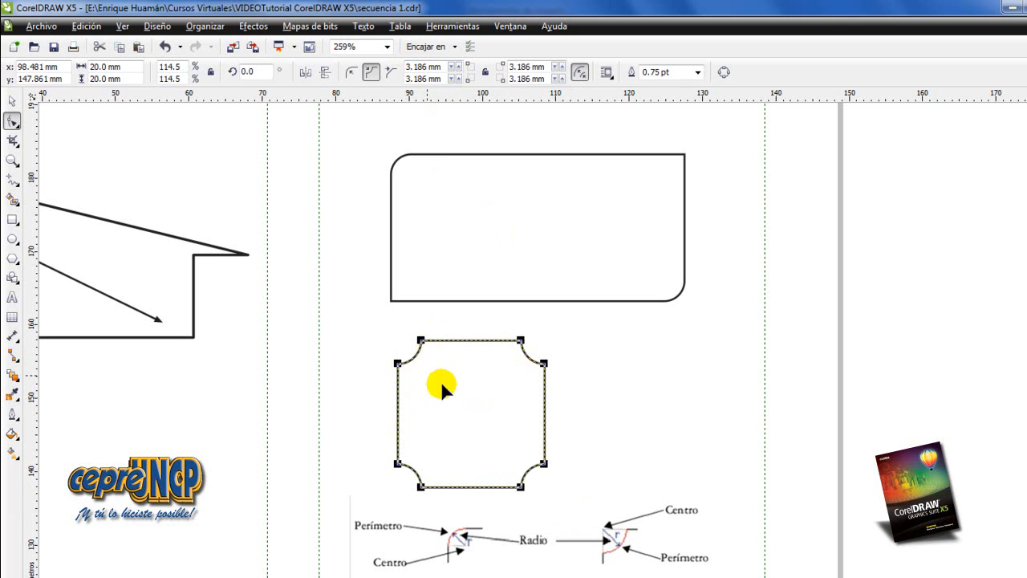
left_click(352, 72)
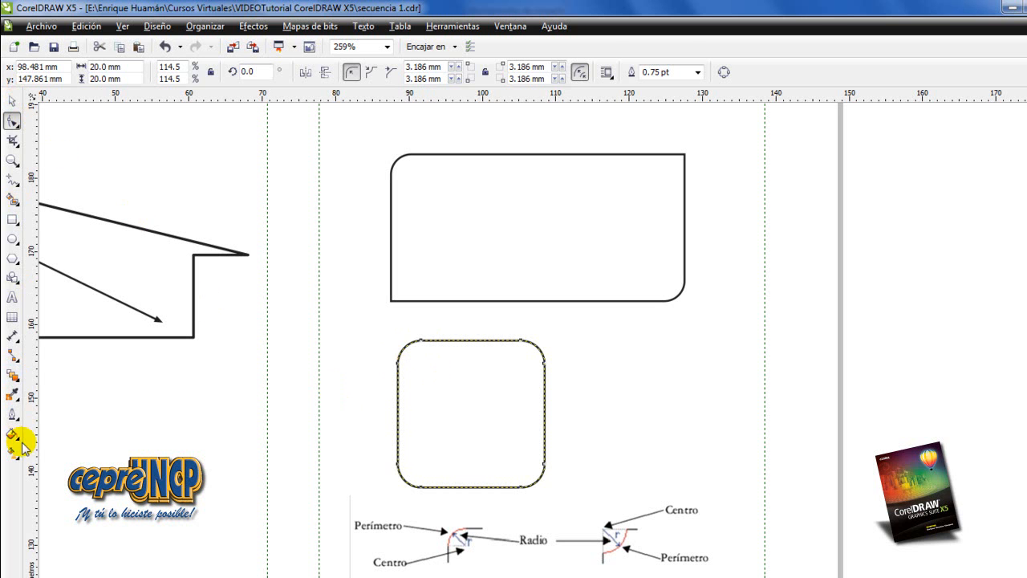
Draw an ellipse about 45.5 by 17.1 mm in the empty area below the diagram and a circle about 14.3 mm in diameter beneath it
left_click(13, 240)
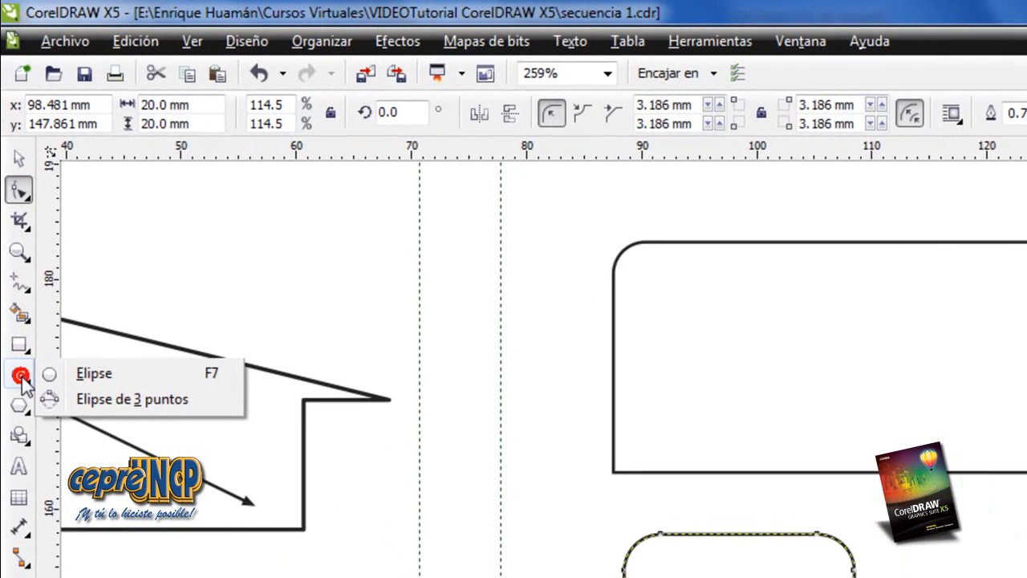
left_click(84, 369)
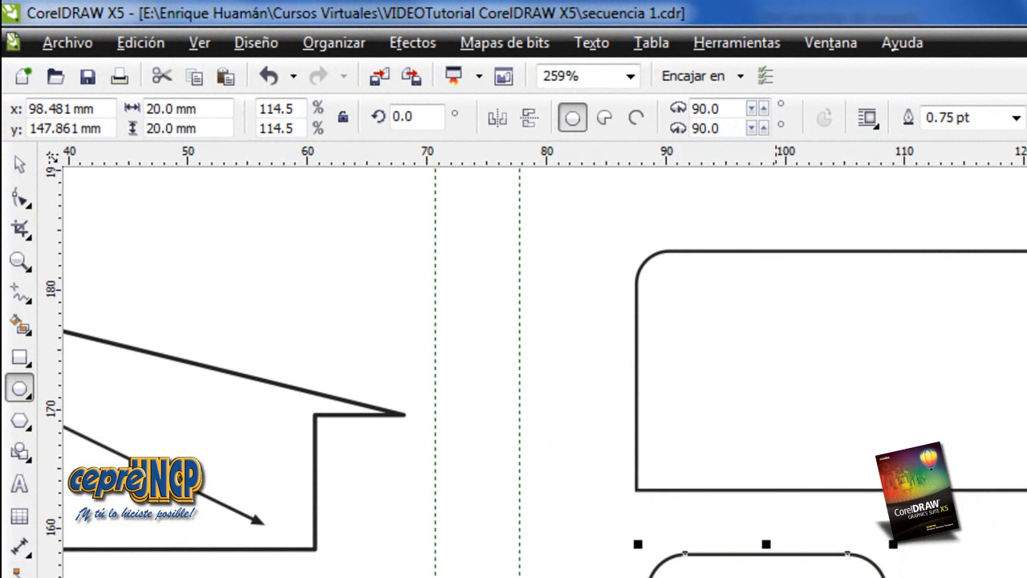
scroll(537, 369, "down", 4)
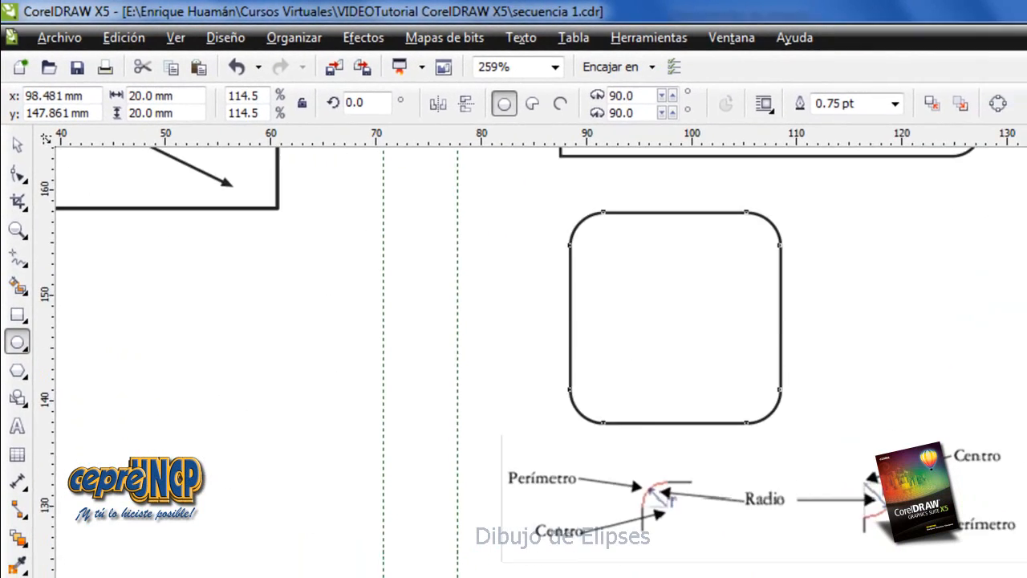
scroll(655, 345, "down", 5)
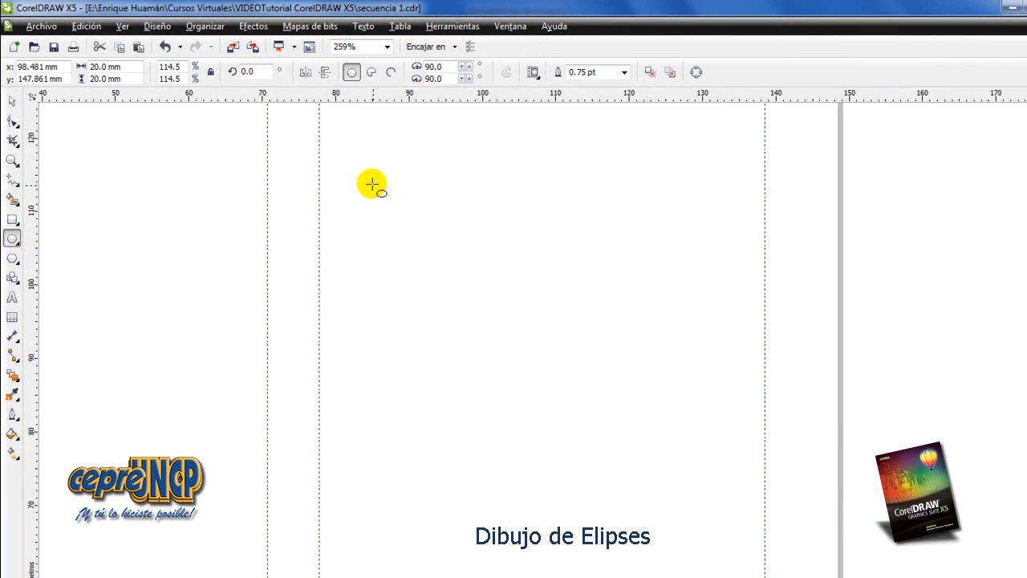
left_click_drag(372, 184, 706, 308)
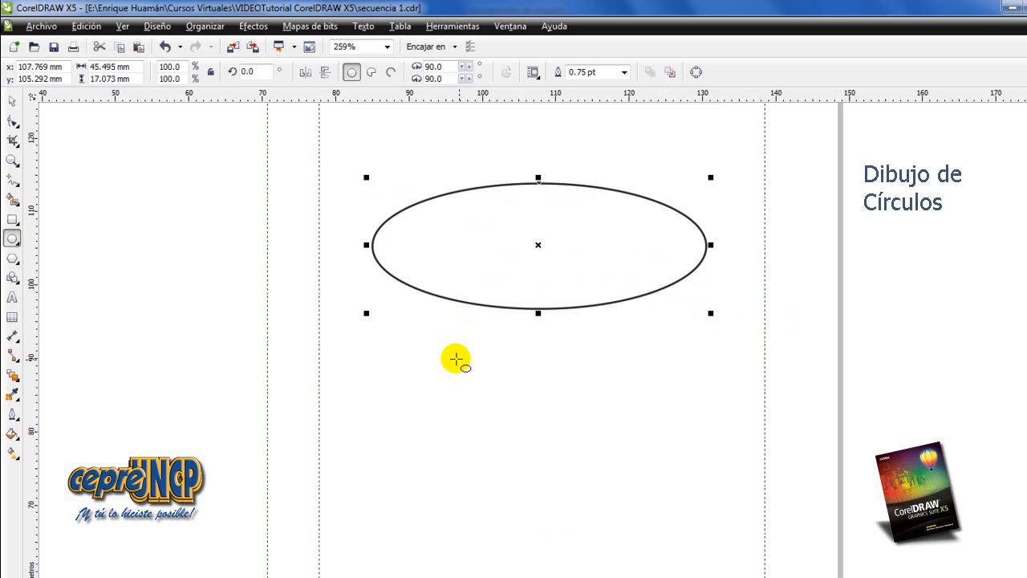
mouse_move(451, 353)
left_mouse_down()
mouse_move(580, 450)
mouse_move(592, 432)
mouse_move(588, 445)
mouse_move(551, 419)
mouse_move(577, 455)
mouse_move(525, 417)
mouse_move(586, 484)
mouse_move(547, 440)
left_mouse_up()
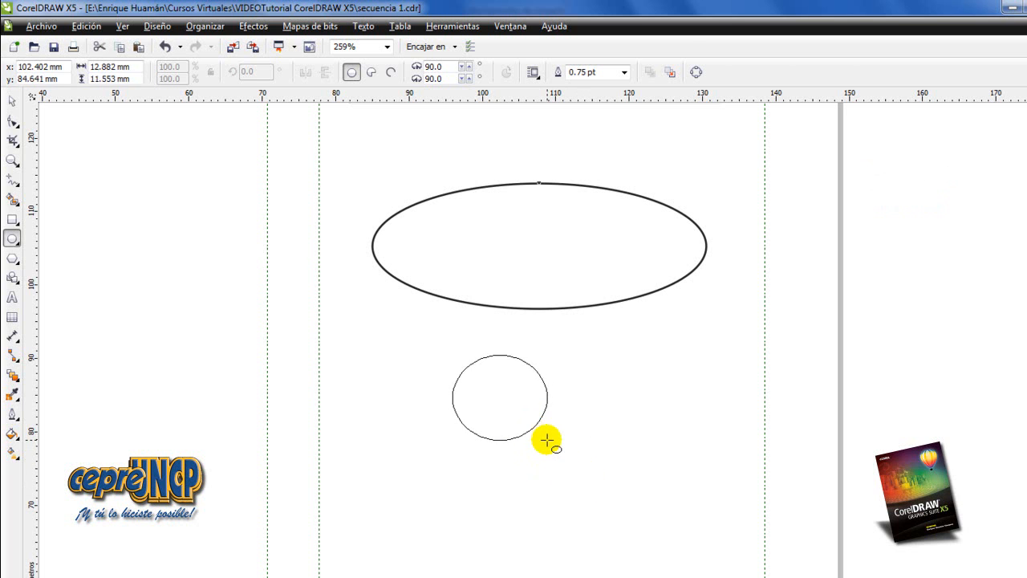
left_click_drag(546, 440, 557, 459)
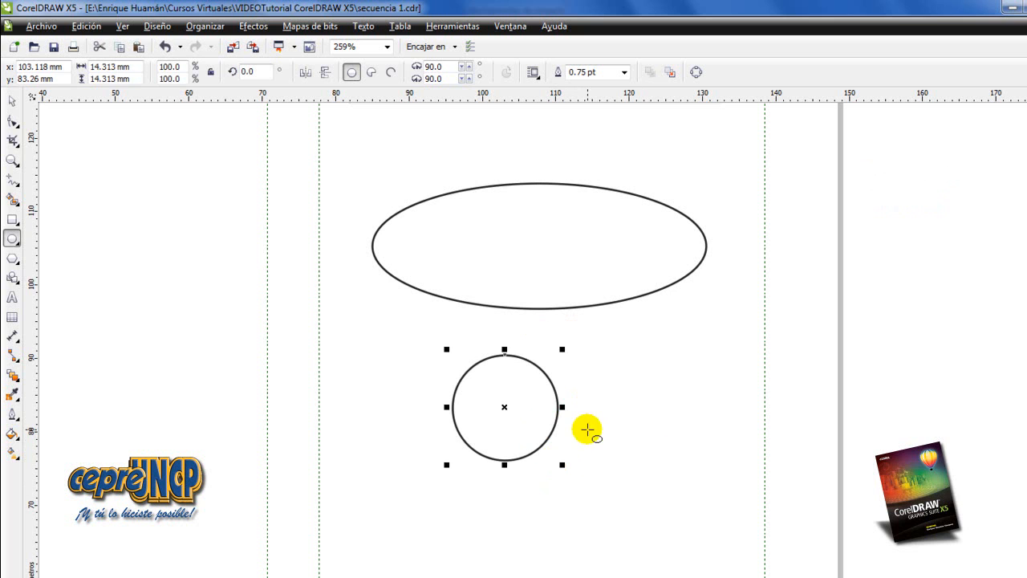
Try turning the circle into a circular sector from 90° to 180° with the Shape tool
left_click(14, 122)
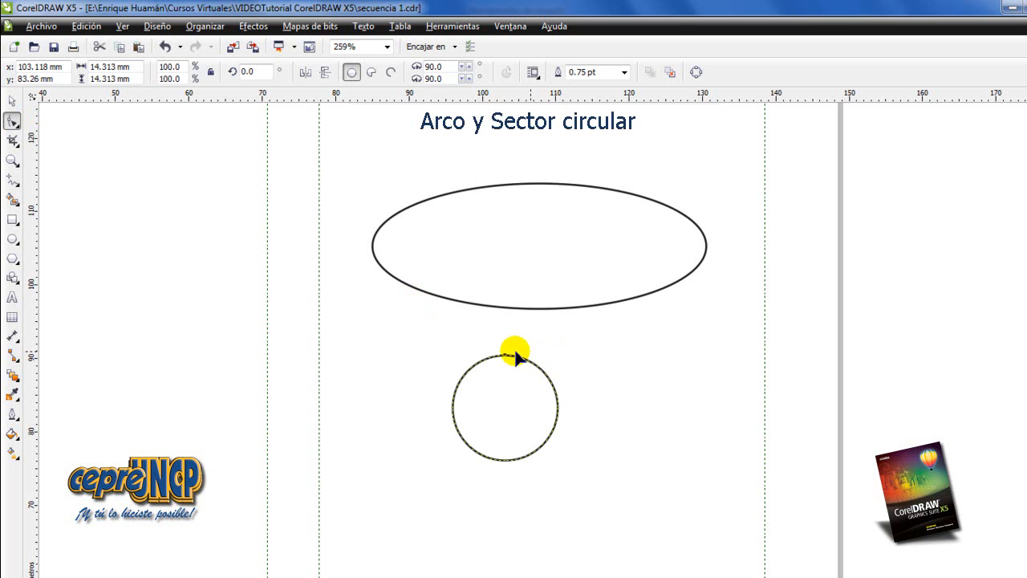
left_click_drag(428, 337, 597, 457)
key("shift+F2")
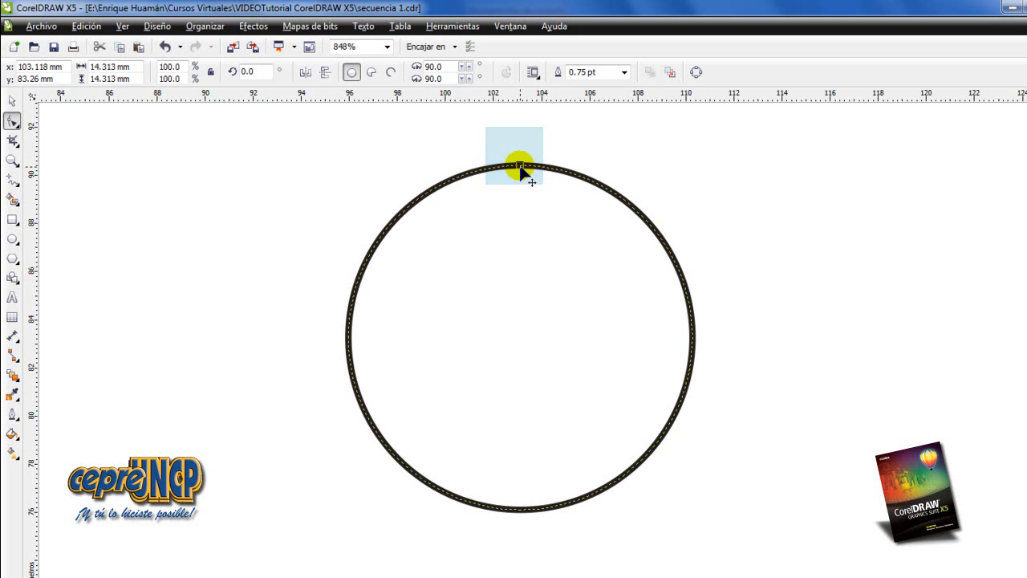
left_click_drag(520, 166, 464, 357)
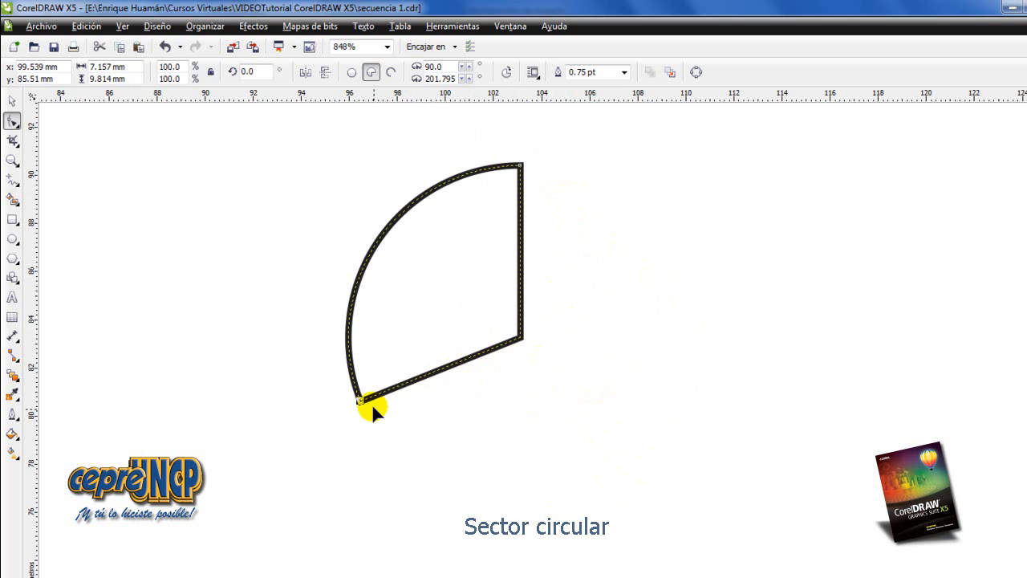
left_click_drag(360, 401, 470, 352)
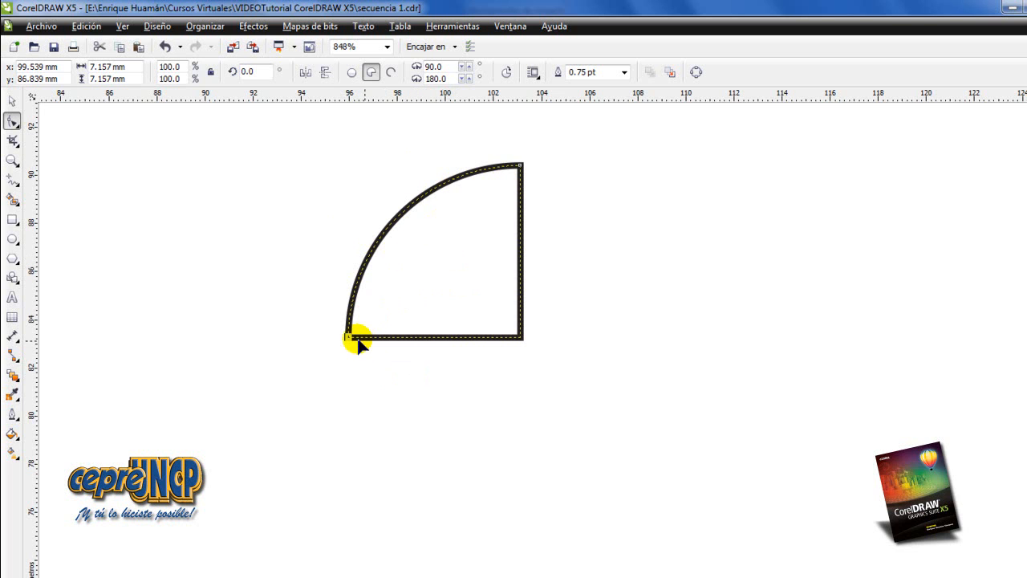
Try an open arc and a 90° to 180° sector on the circle, and restore the full circle
left_click_drag(349, 337, 289, 423)
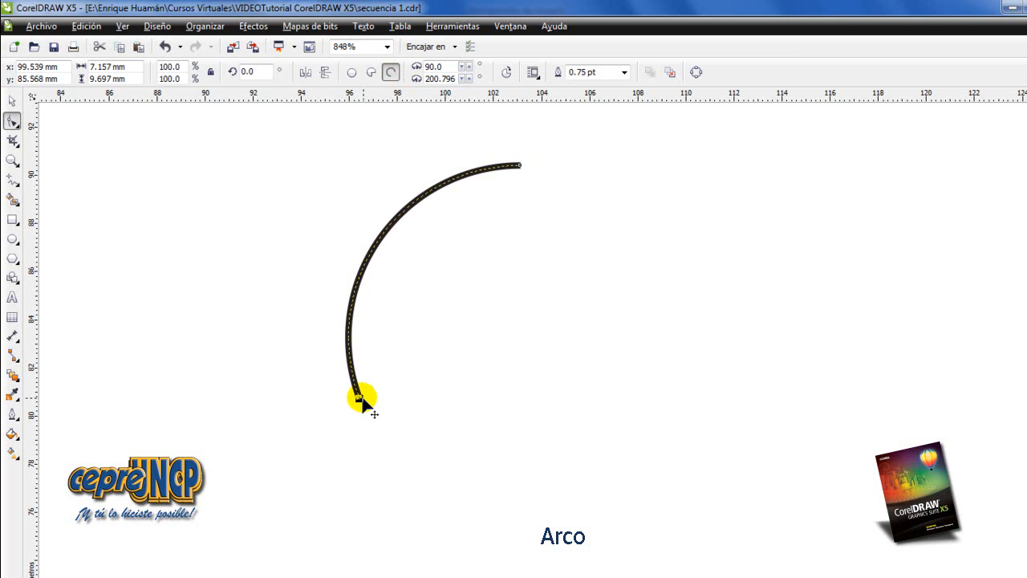
left_click_drag(362, 401, 321, 337)
left_click(372, 73)
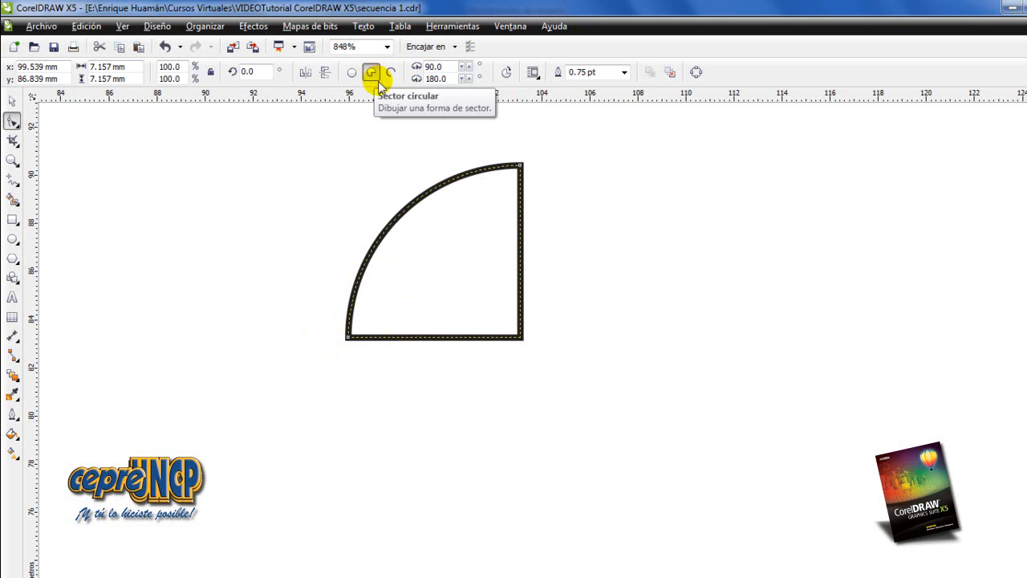
left_click(352, 73)
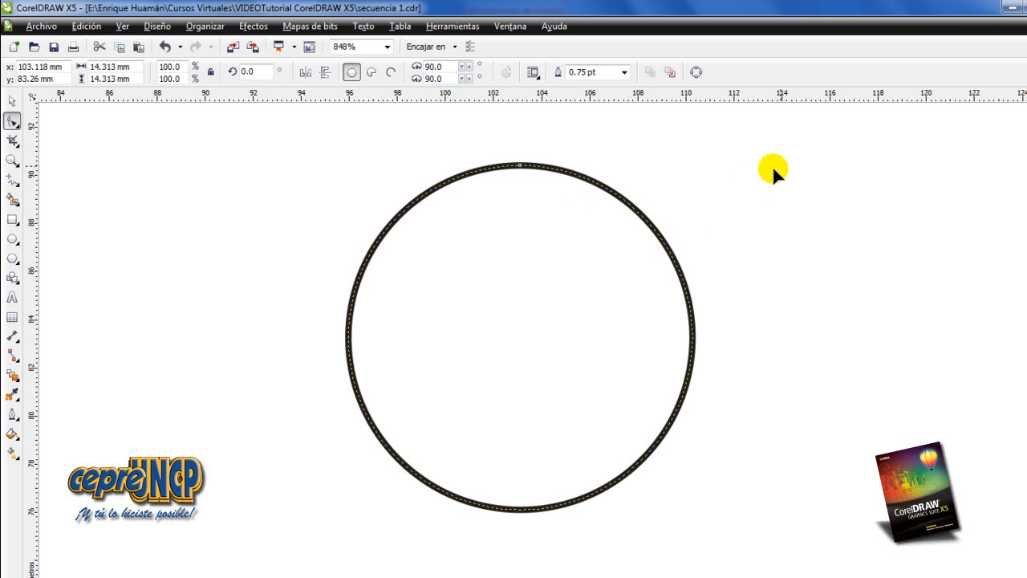
Turn the circle below the ellipse into an open arc from 90° to 180°
scroll(781, 248, "down", 2)
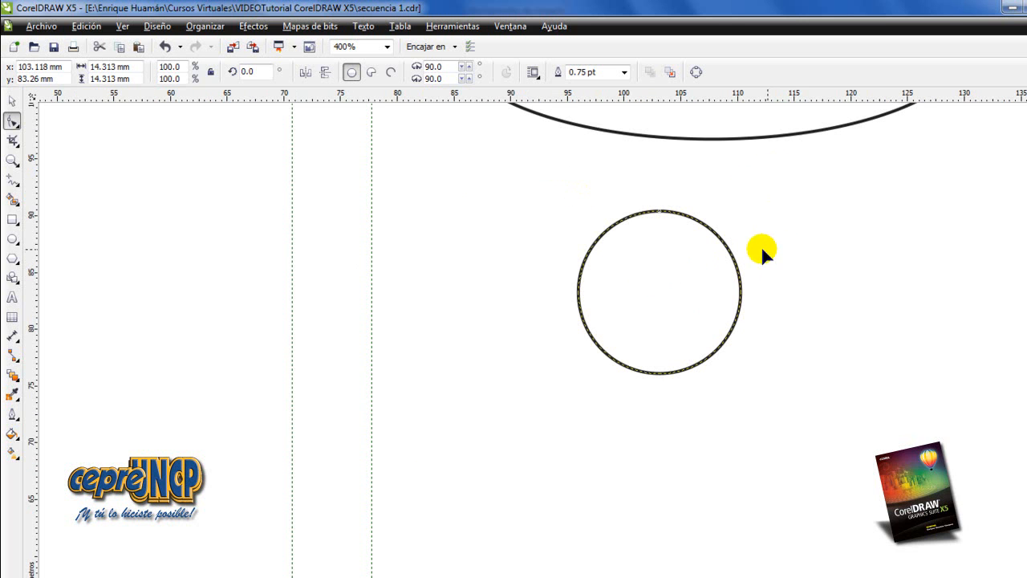
left_click(794, 143)
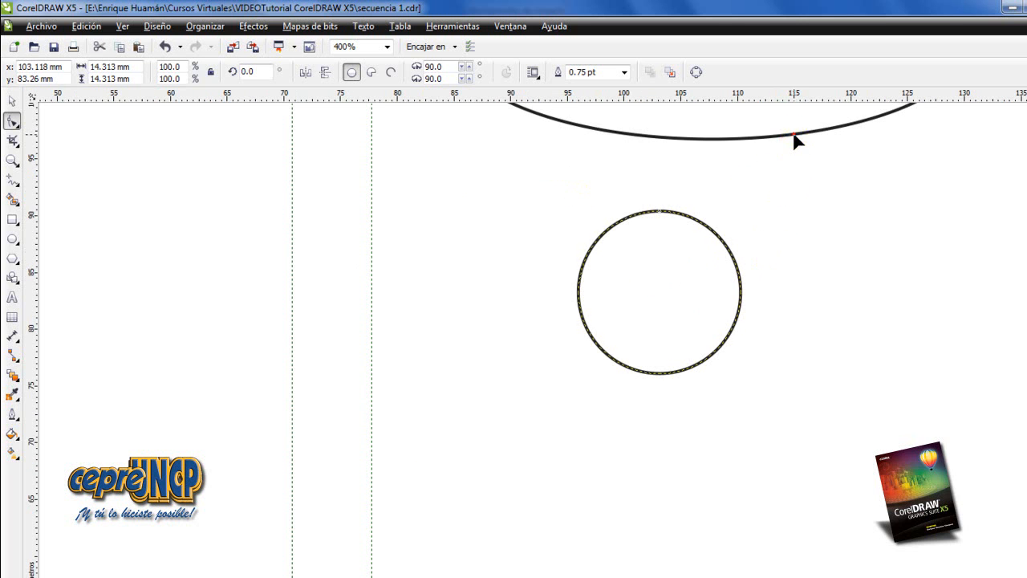
left_click(688, 219)
left_click(659, 211)
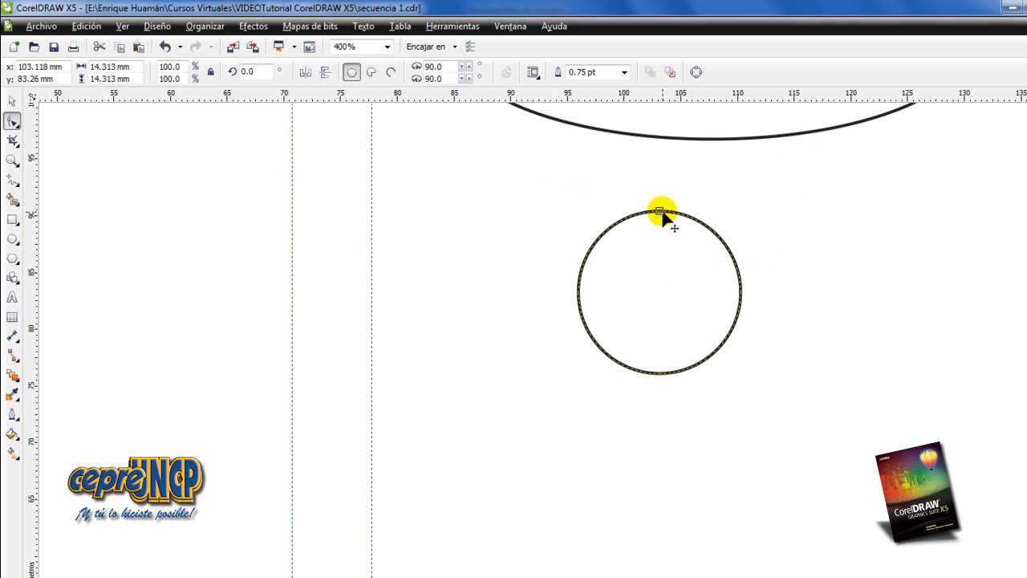
left_click_drag(662, 217, 579, 291)
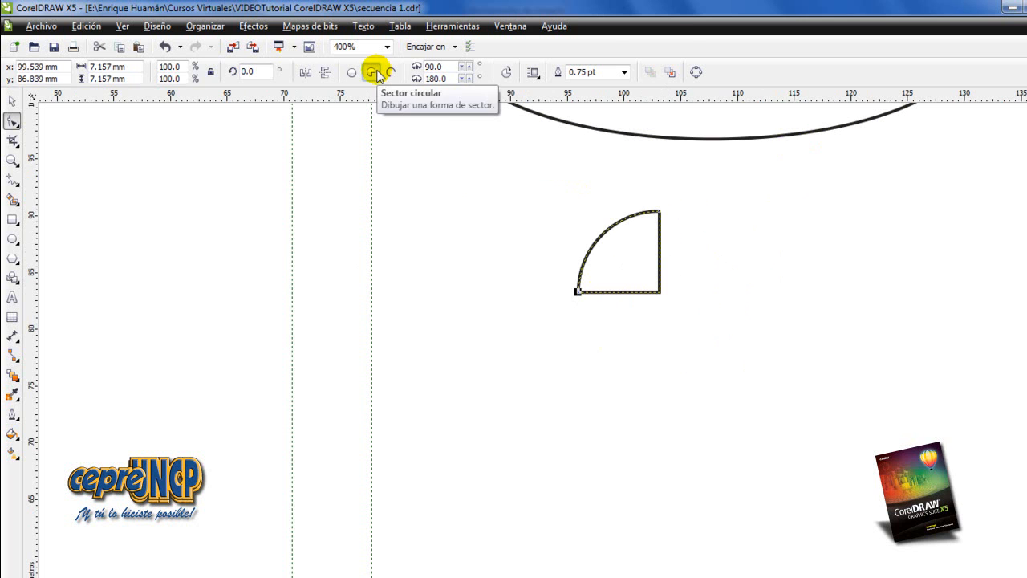
left_click(391, 73)
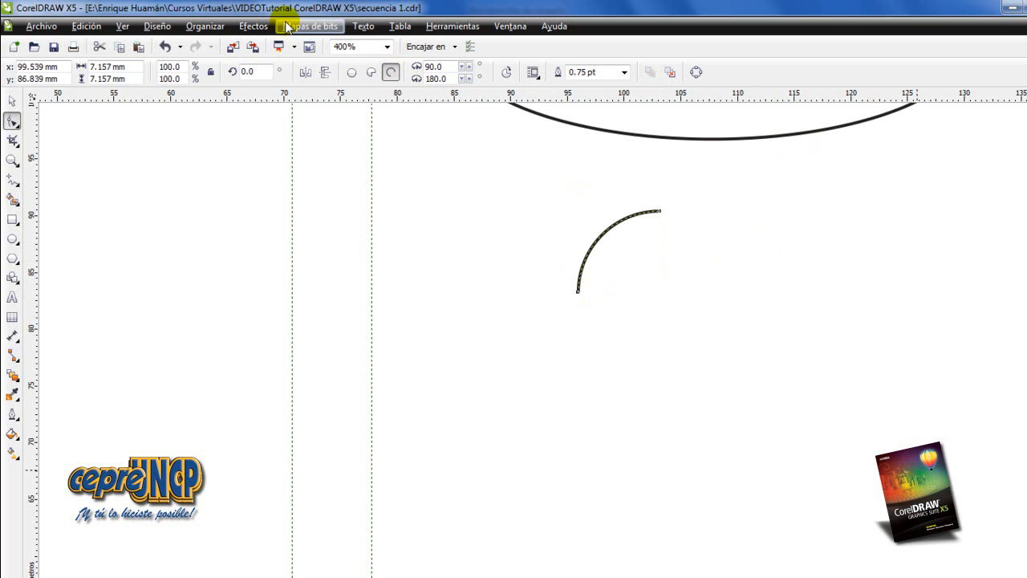
key("F4")
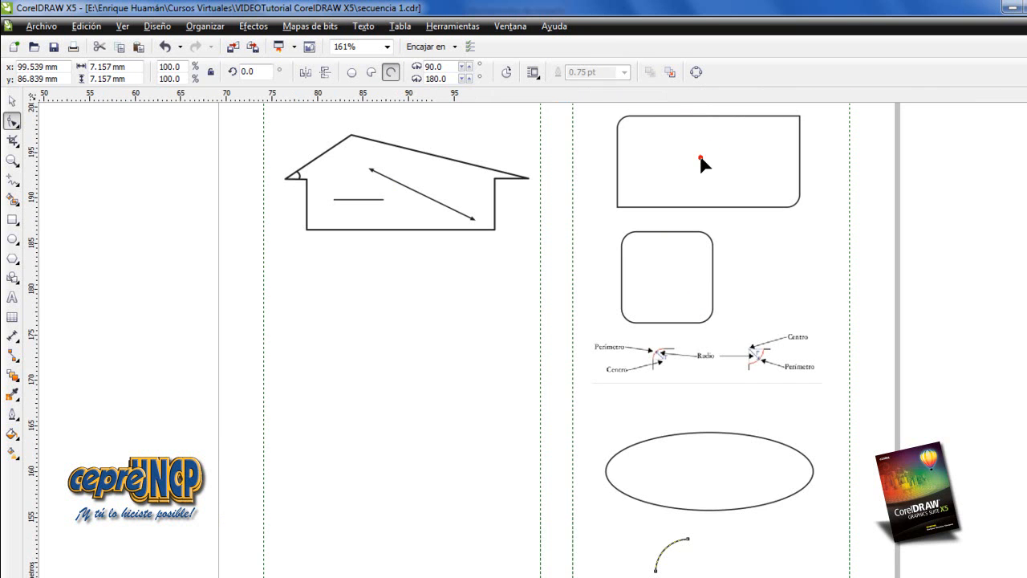
left_click(700, 159)
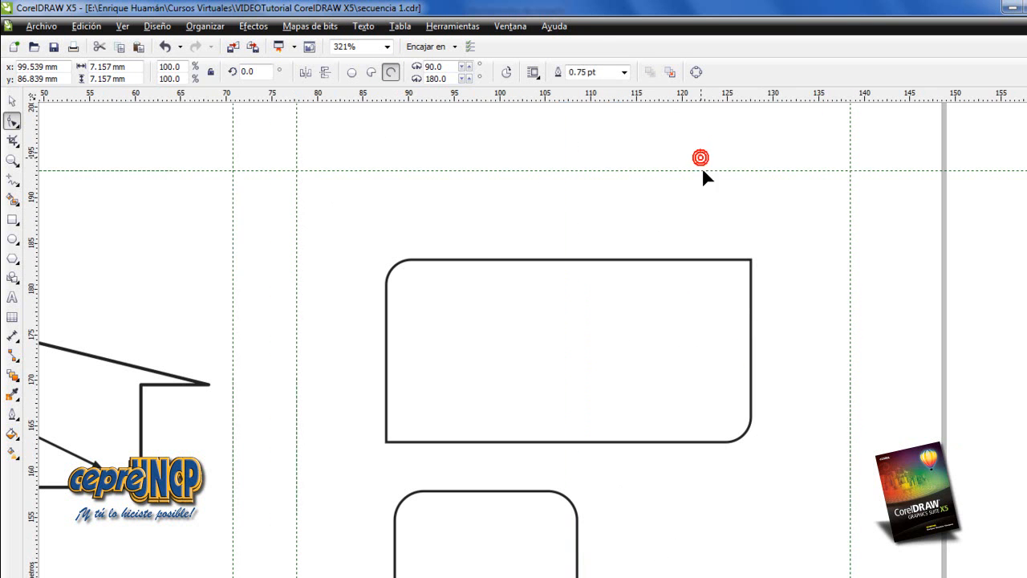
Reset all corner radii of the large rectangle above the rounded square to 0 mm
left_click(471, 261)
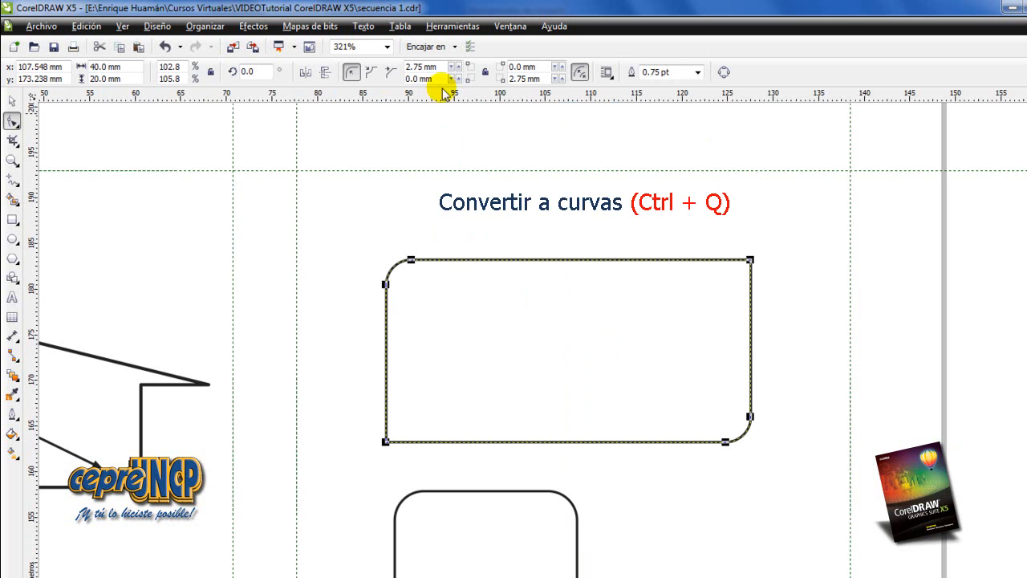
left_click(411, 259)
left_click_drag(411, 261, 348, 252)
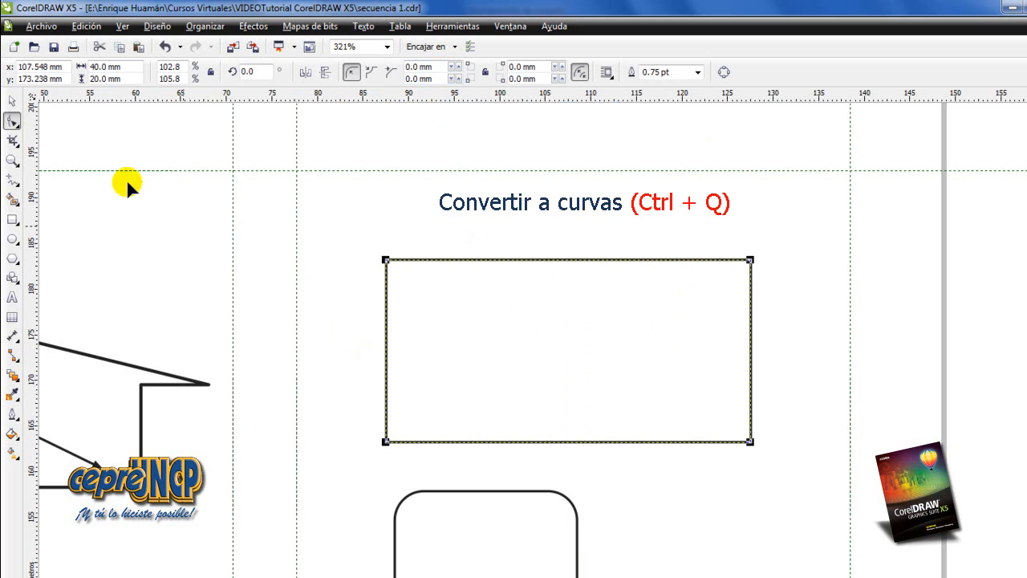
left_click(16, 104)
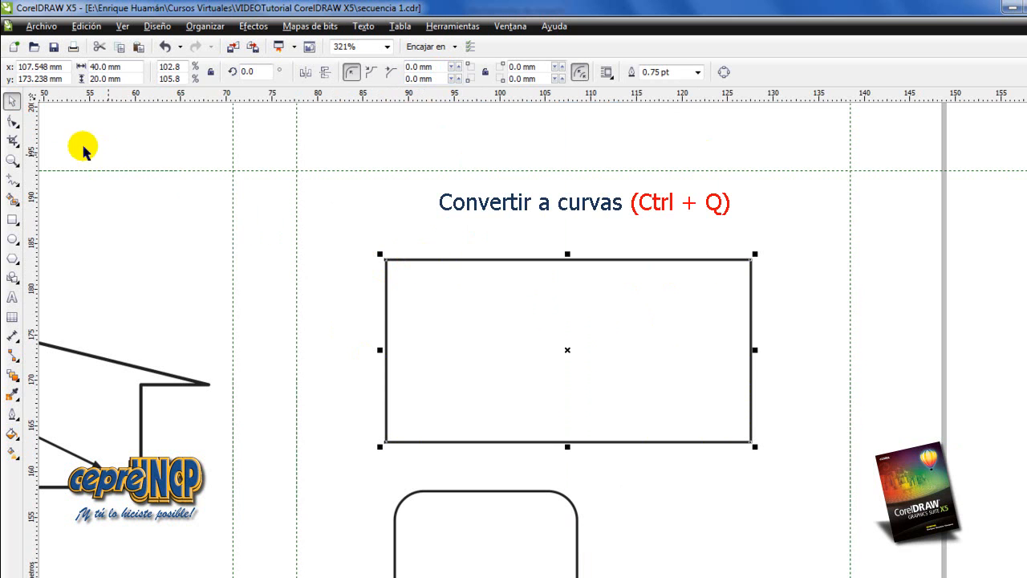
left_click(13, 121)
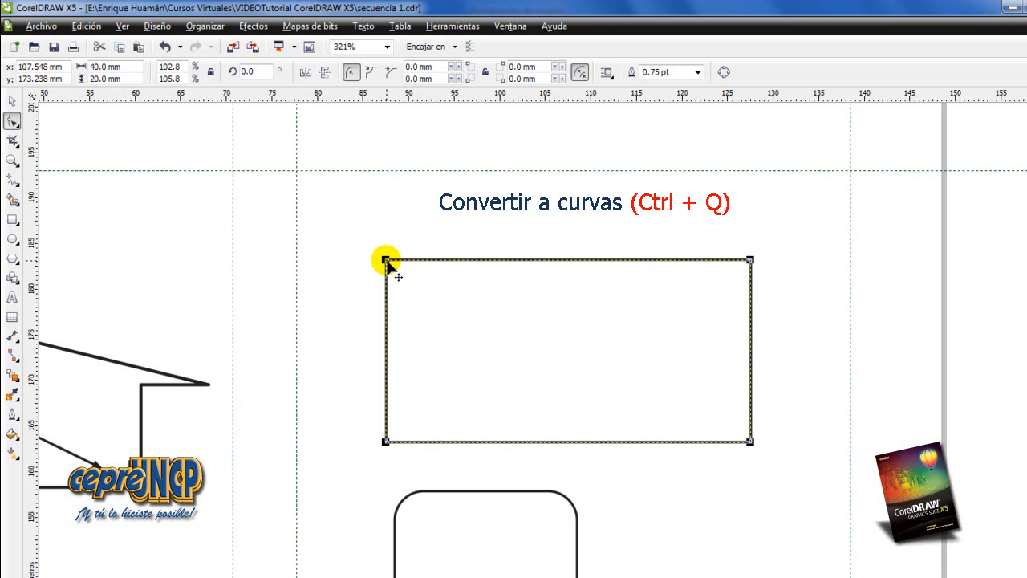
Try rounding all four corners of the large rectangle to about 7.4 mm and about 3.9 mm, undoing each attempt
left_click_drag(387, 262, 462, 263)
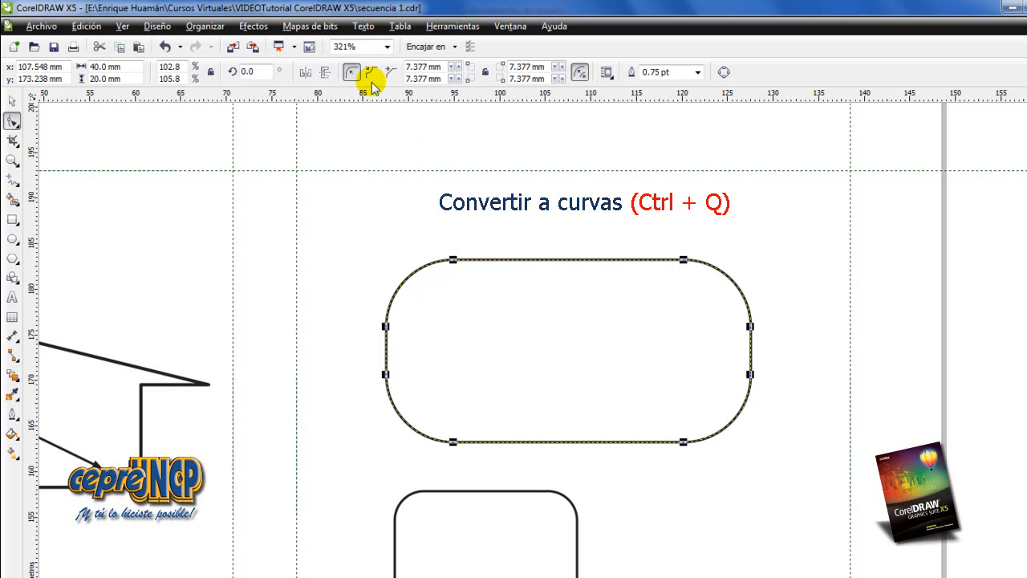
key("ctrl+z")
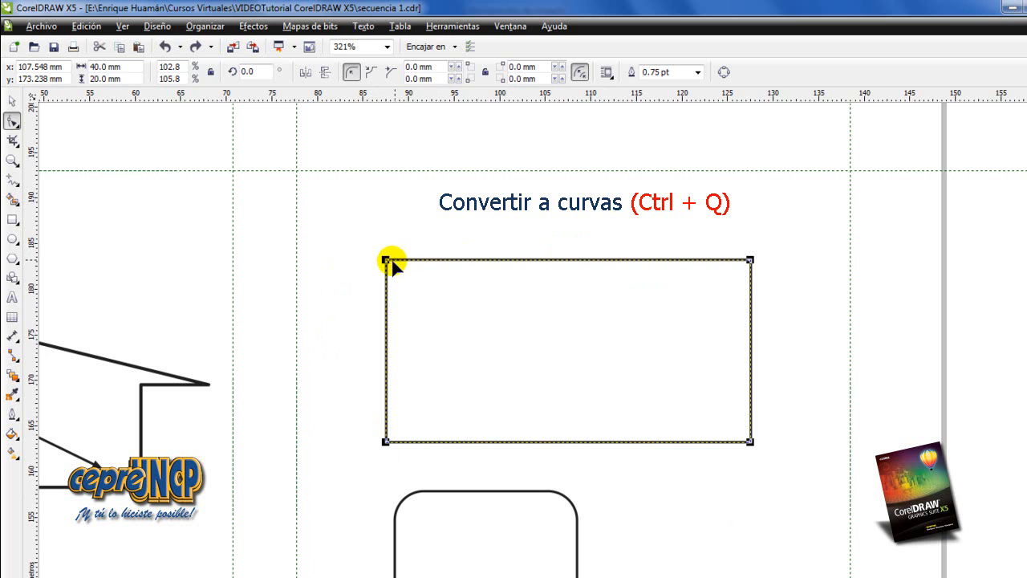
left_click_drag(386, 261, 422, 264)
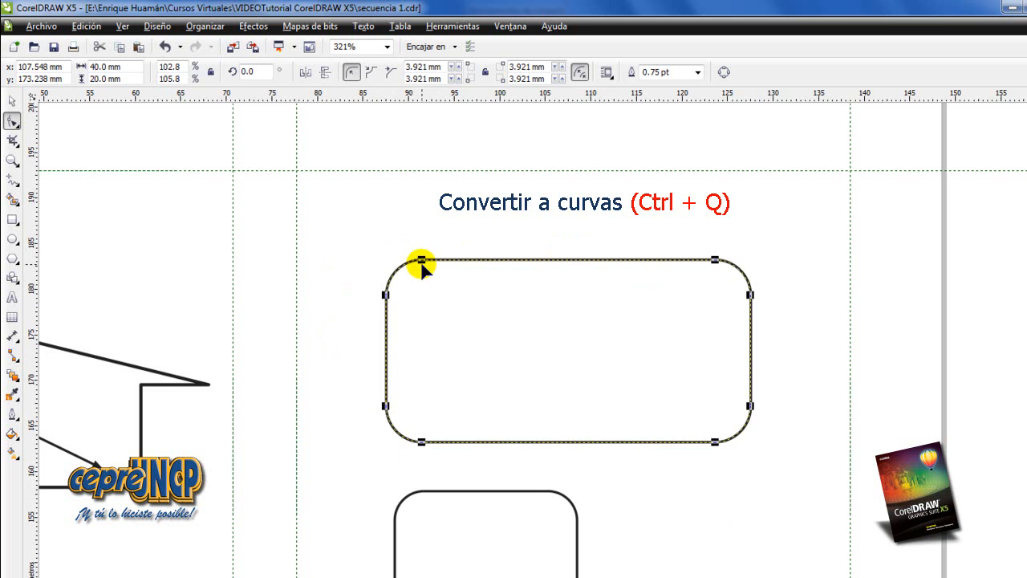
key("ctrl+z")
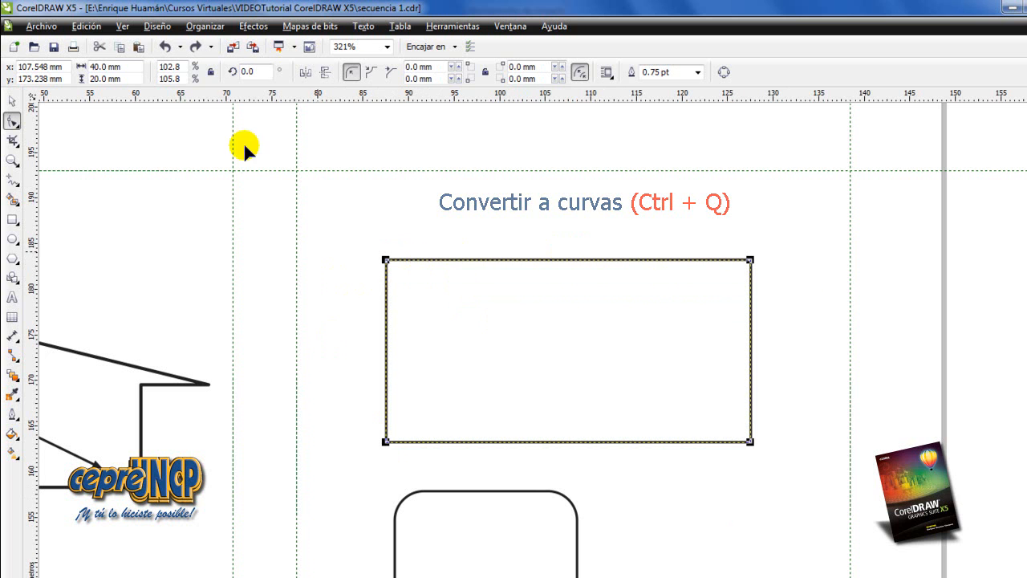
Convert the large rectangle to curves and try deleting, then separately moving inward, its upper-left corner node
left_click(217, 26)
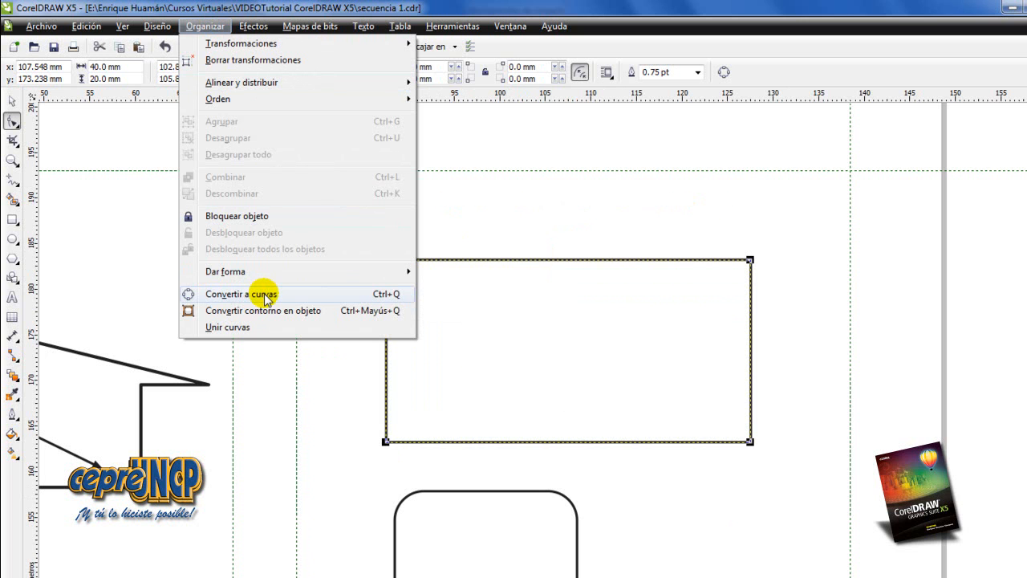
left_click(366, 295)
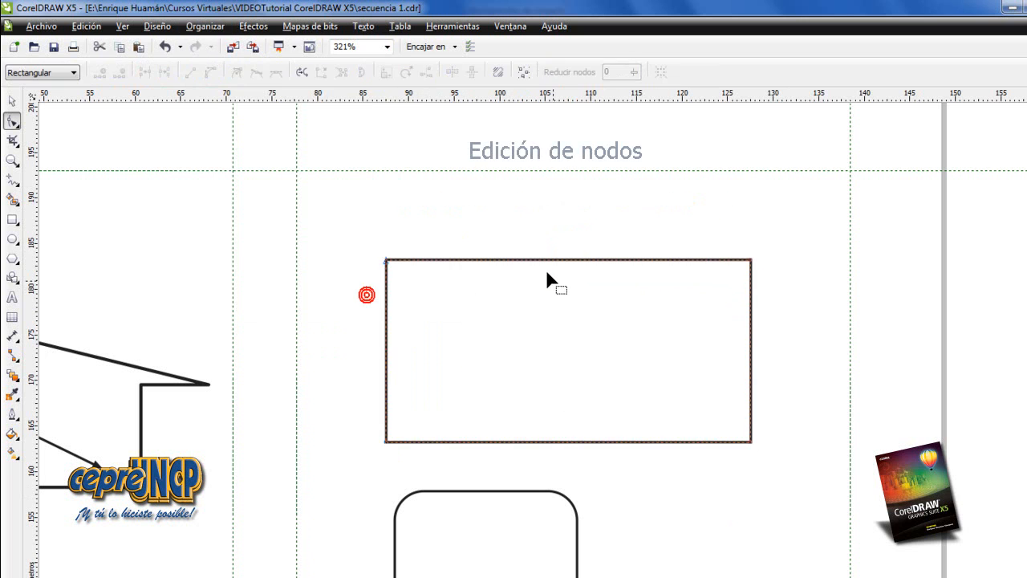
double_click(388, 262)
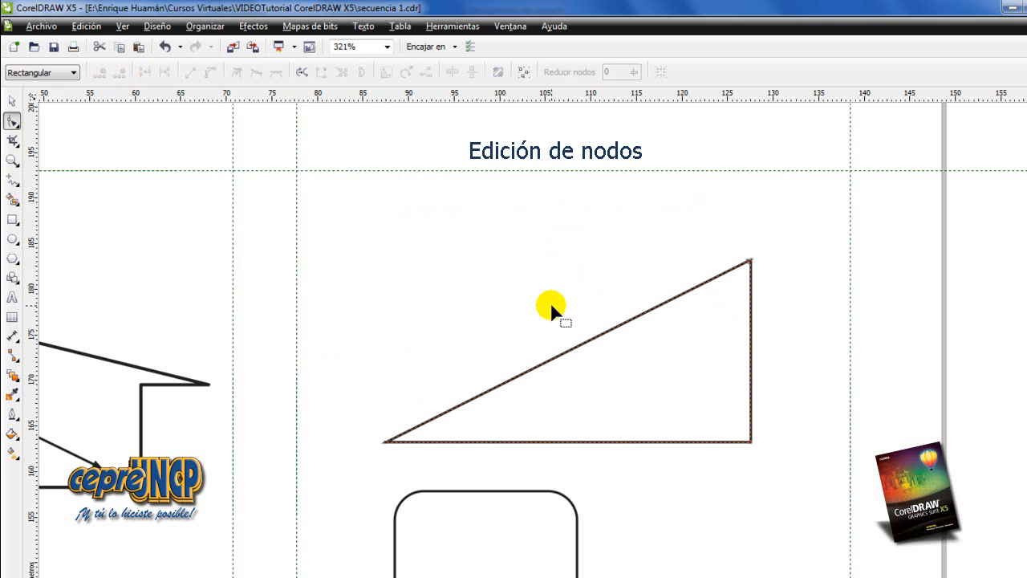
key("ctrl+z")
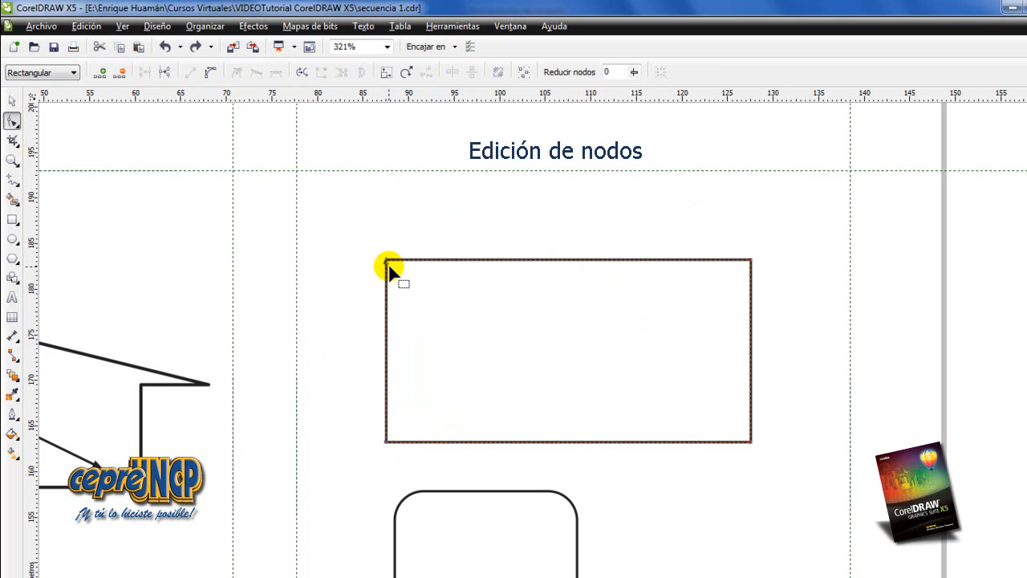
left_click_drag(387, 261, 568, 325)
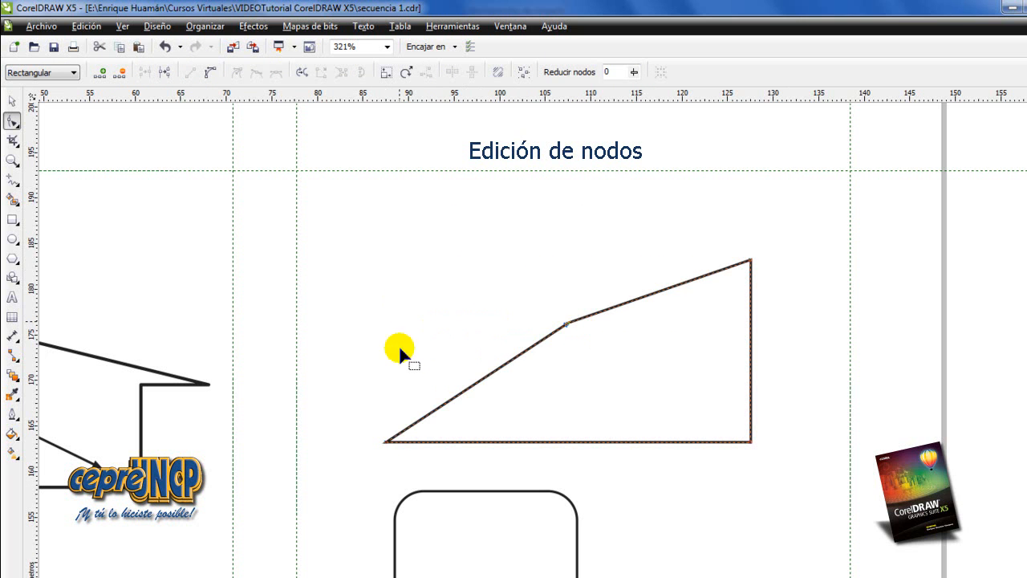
key("ctrl+z")
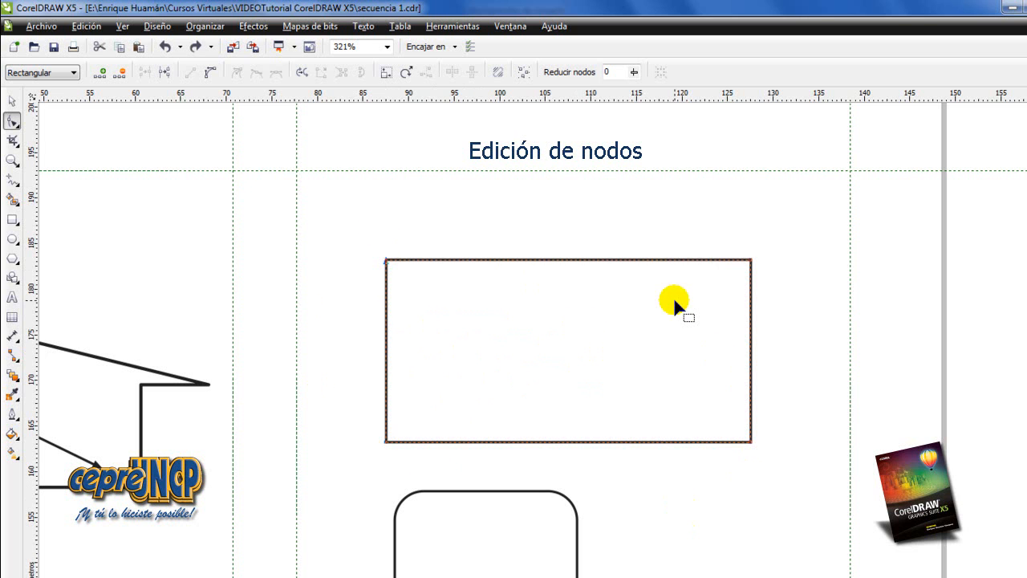
Delete the large rectangle above the rounded square
left_click(215, 31)
left_click(11, 102)
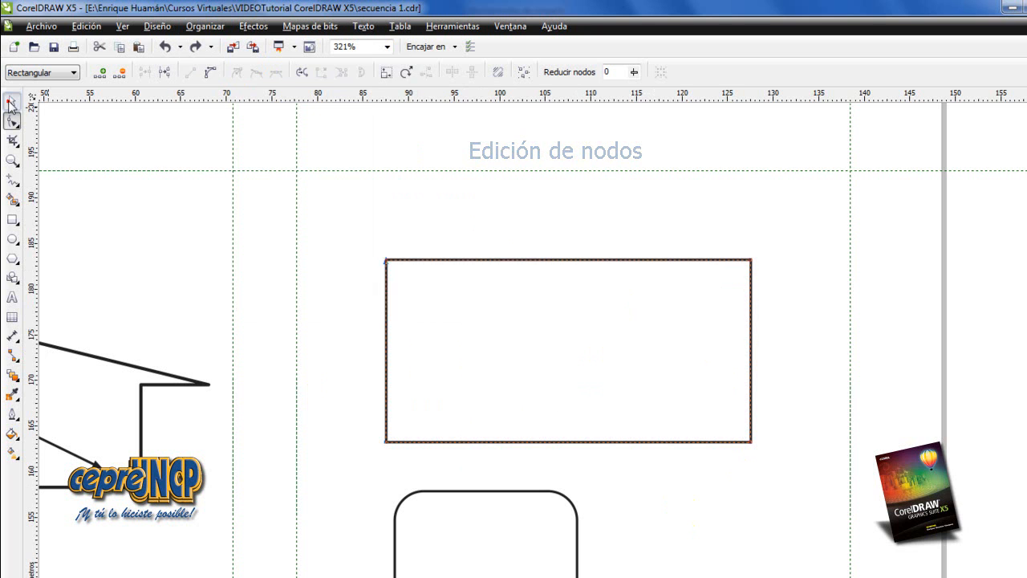
left_click(460, 258)
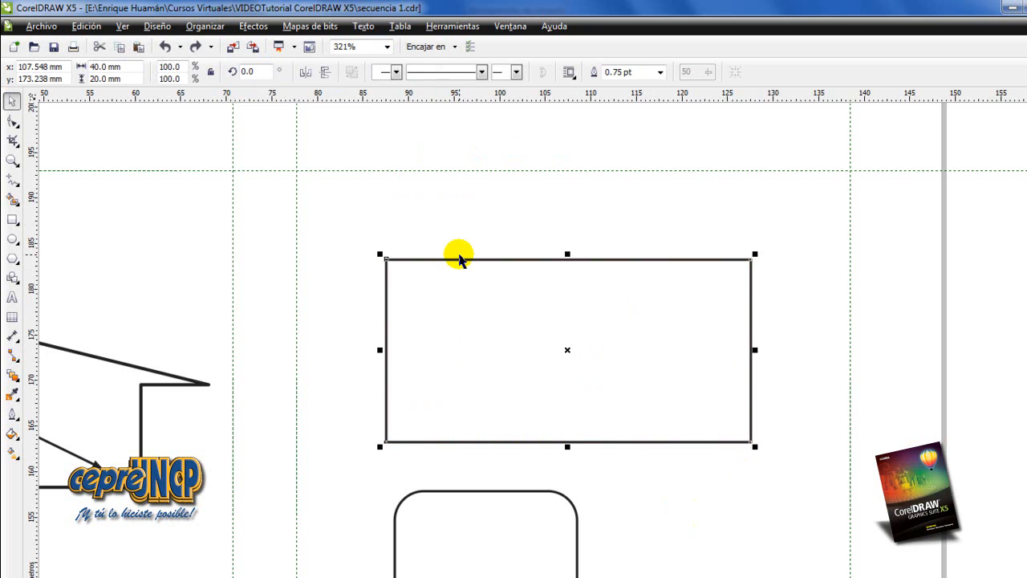
key("Delete")
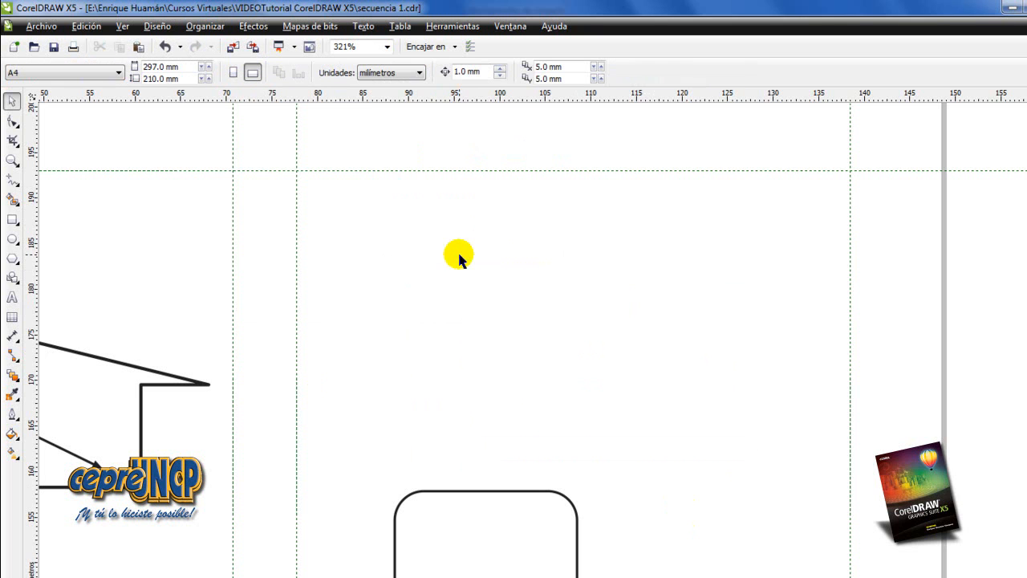
Draw a rectangle about 37.9 by 19.3 mm above the rounded square and convert it to curves
left_click(13, 219)
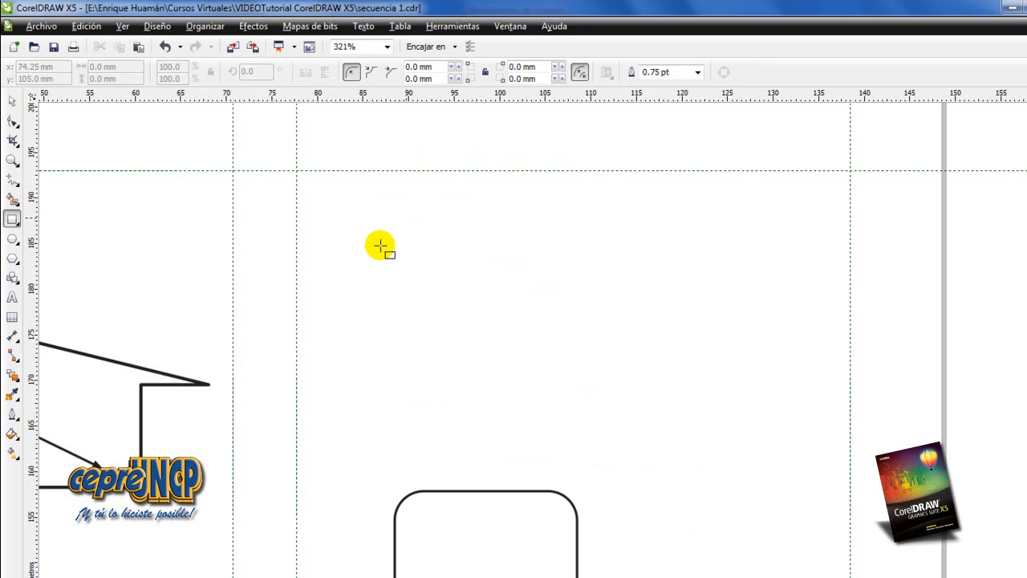
mouse_move(389, 212)
left_mouse_down()
mouse_move(748, 394)
mouse_move(712, 389)
mouse_move(735, 389)
left_mouse_up()
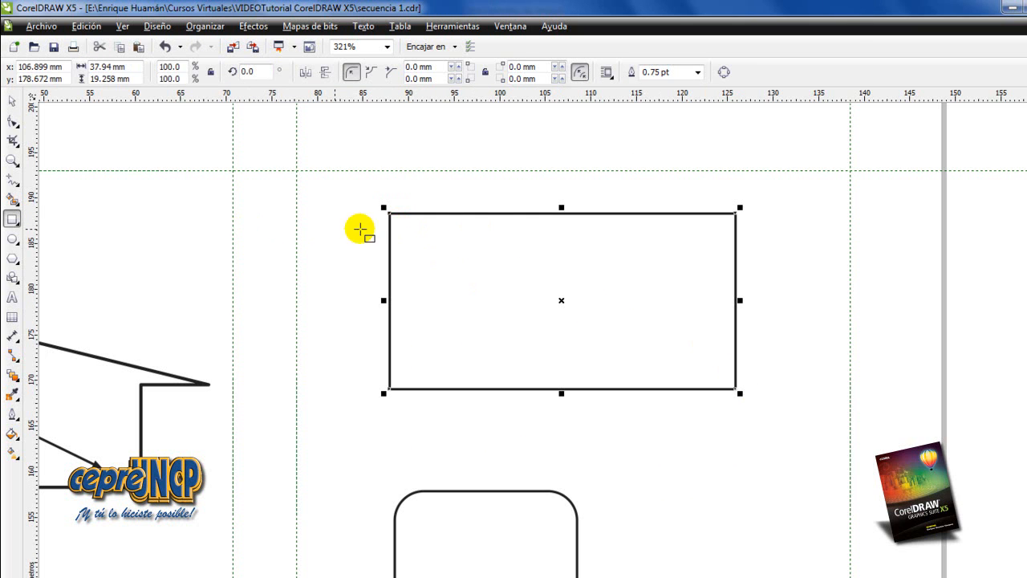
left_click(12, 101)
key("ctrl+q")
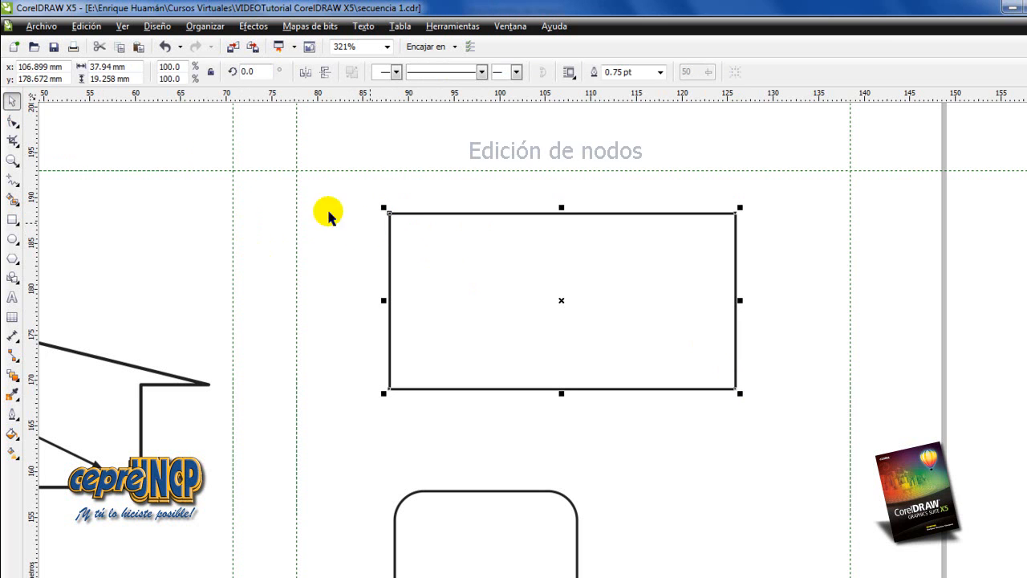
Delete the upper-left corner node of the converted rectangle with the Shape tool to form a right triangle
left_click(14, 126)
left_click(58, 121)
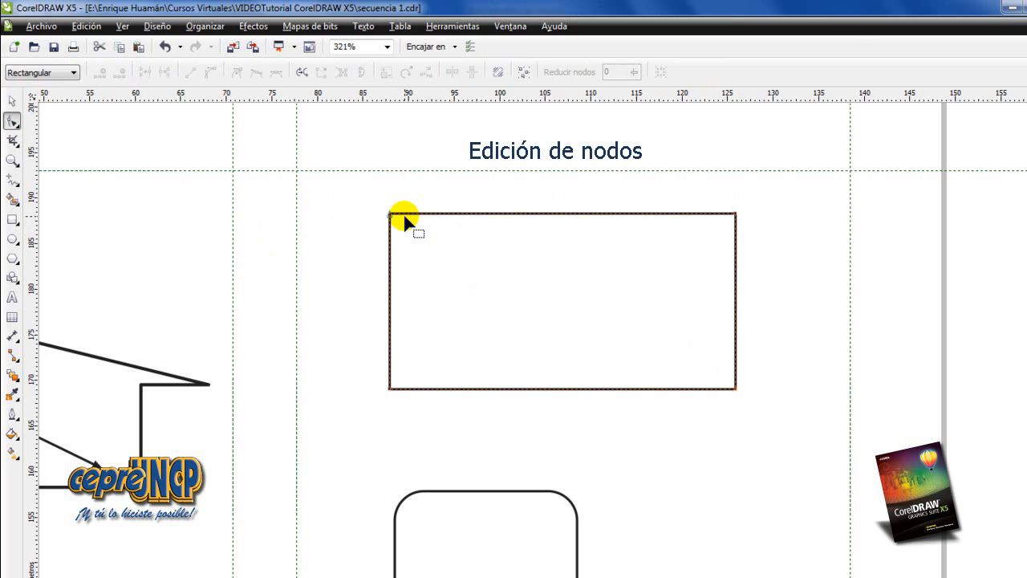
left_click(390, 215)
key("Delete")
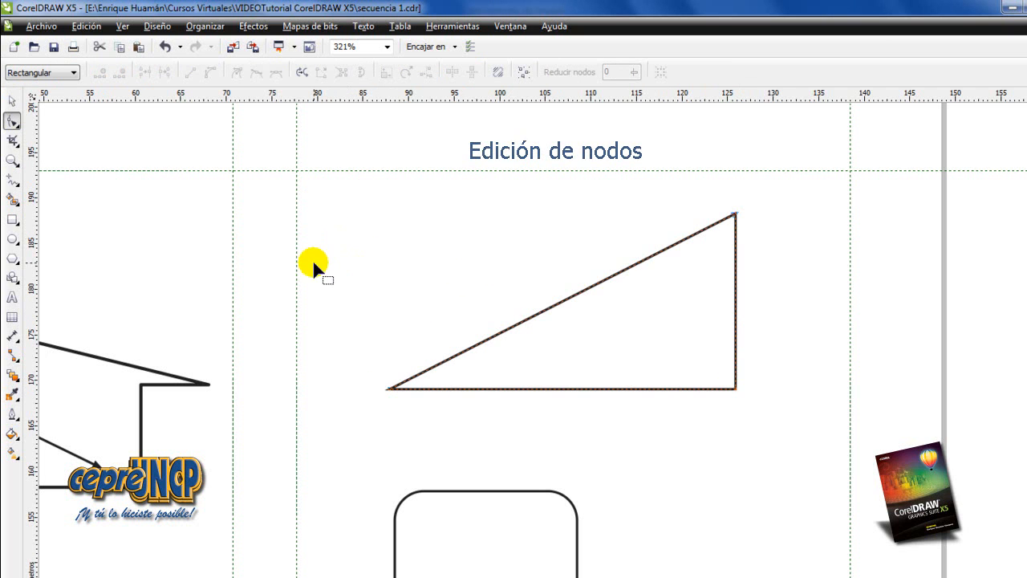
Draw a horizontal Freehand line about 35.4 mm long just above the right triangle
left_click(15, 182)
left_click(411, 190)
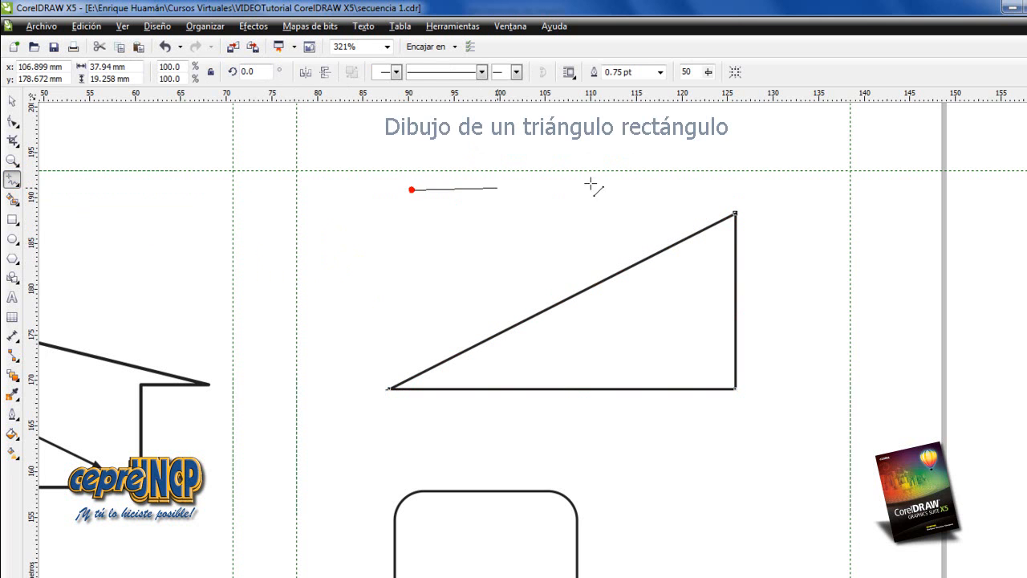
left_click_drag(648, 193, 736, 191)
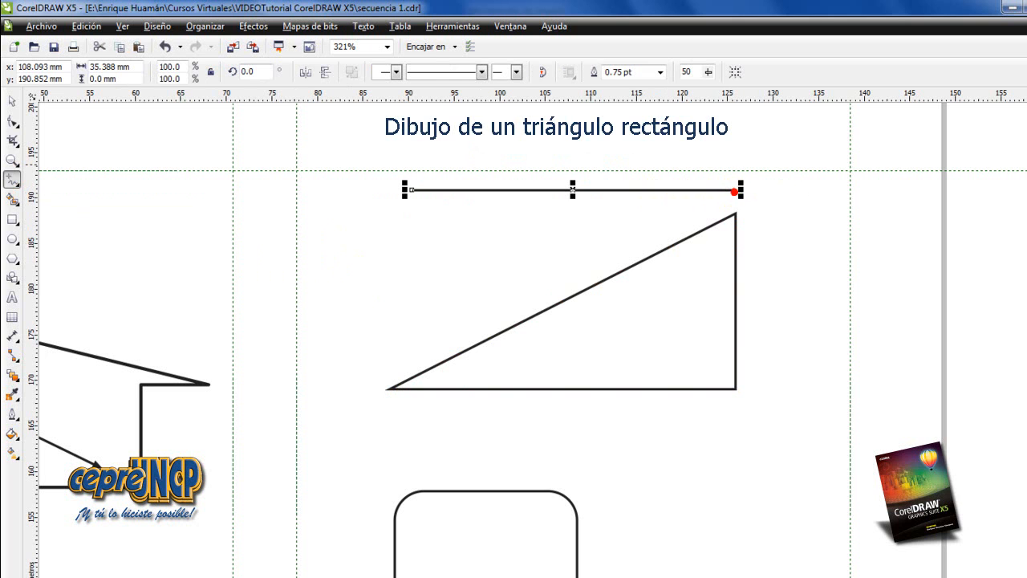
scroll(736, 190, "up", 3)
Extend the line's right end vertically to just below the page's upper edge and close the right triangle at the line's left end
left_click(738, 330)
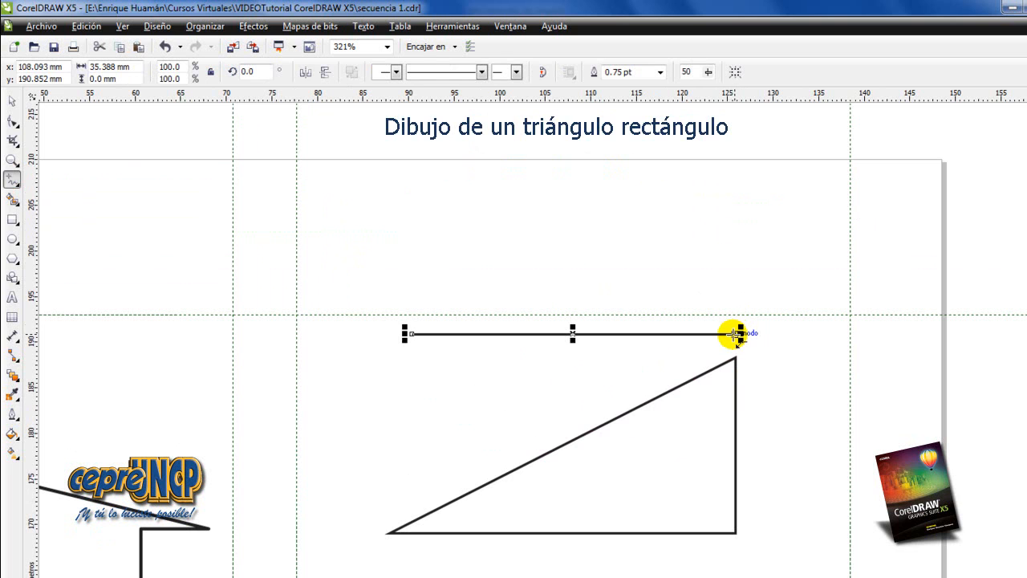
left_click(734, 333)
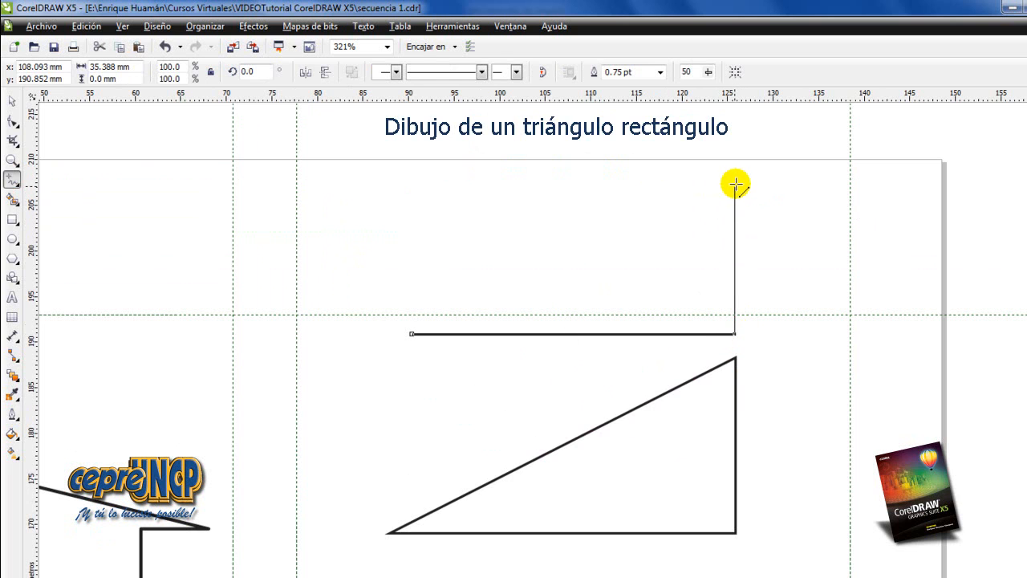
left_click(736, 165)
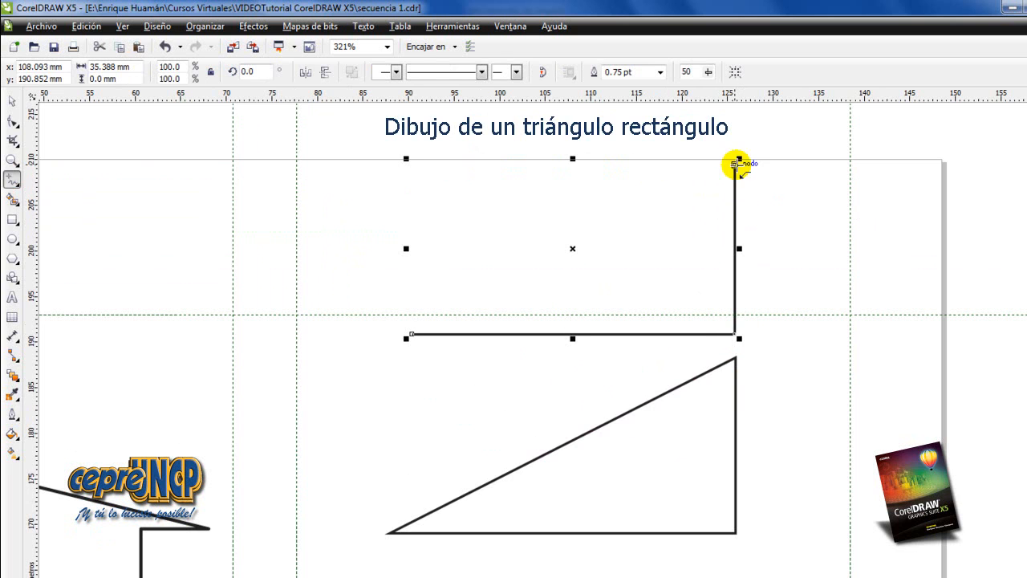
left_click(736, 165)
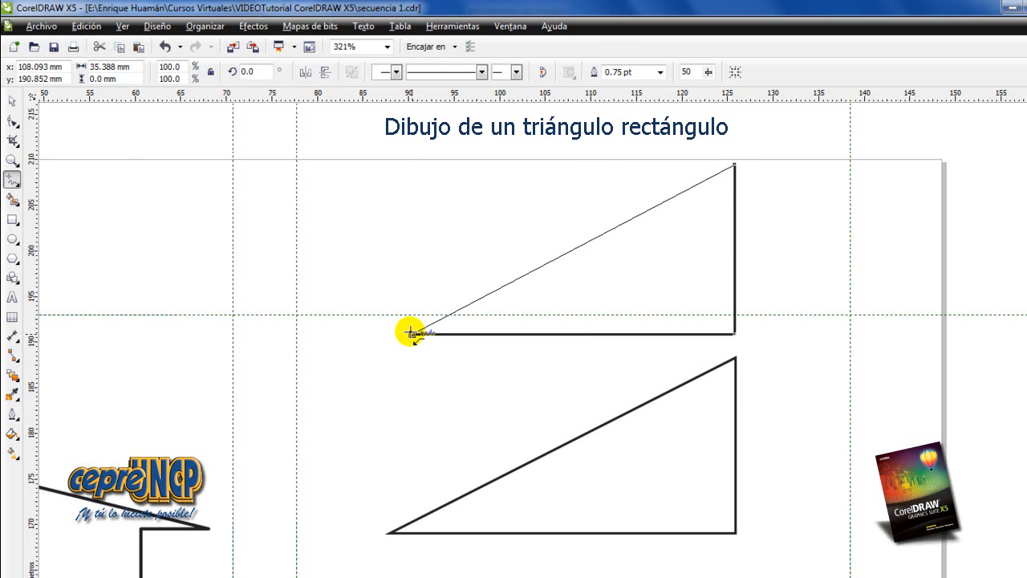
left_click(410, 333)
left_click(16, 104)
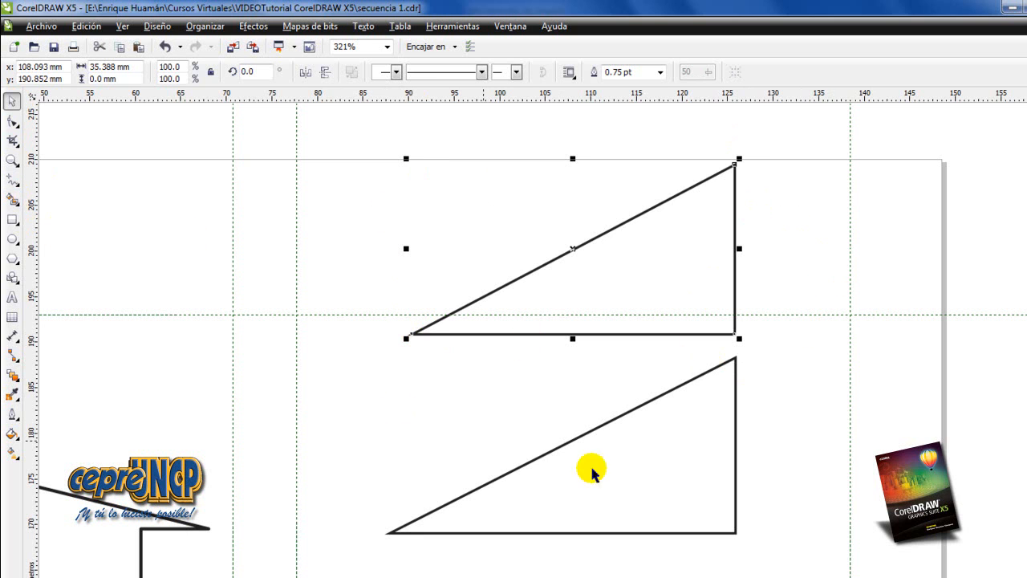
Try moving the node at the upper-left rounded corner of the square inward with the Shape tool, and undo the move
left_click(677, 389)
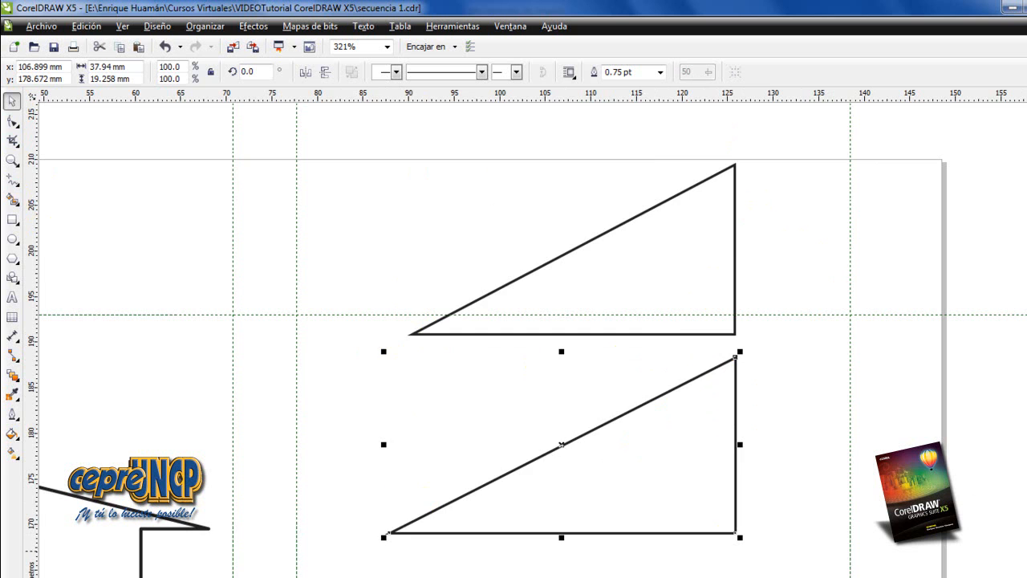
scroll(537, 315, "down", 5)
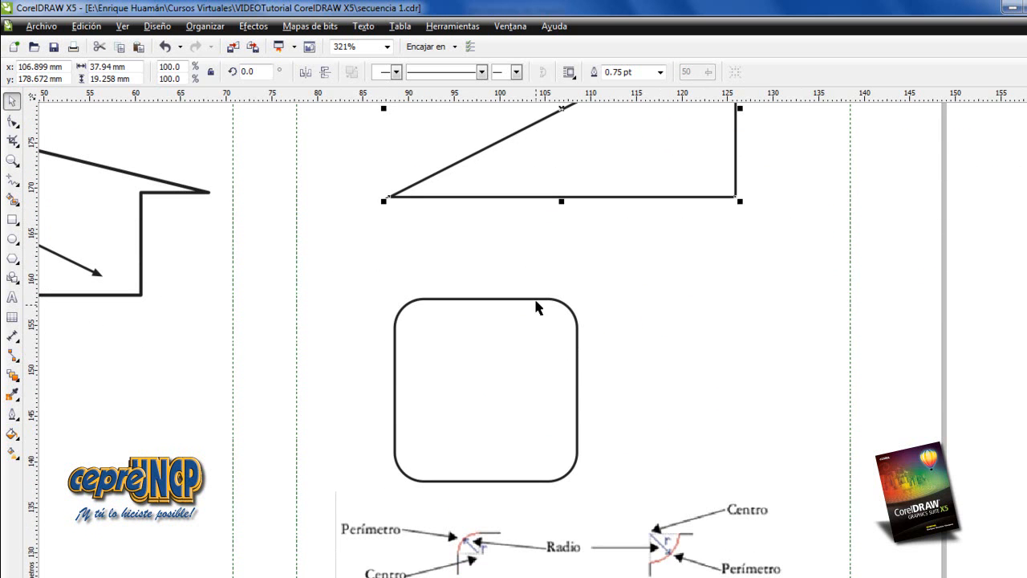
left_click(532, 301)
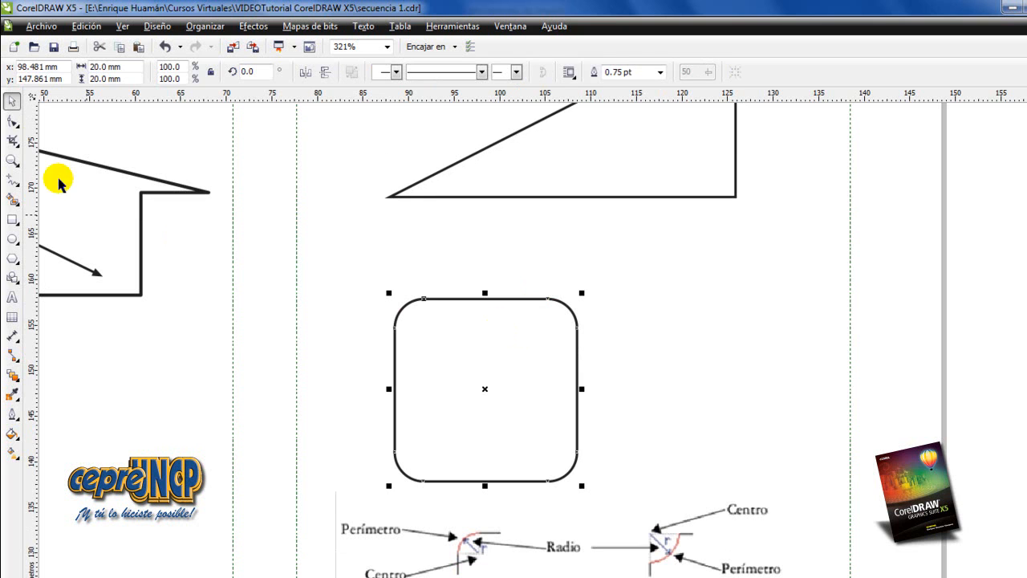
left_click(13, 120)
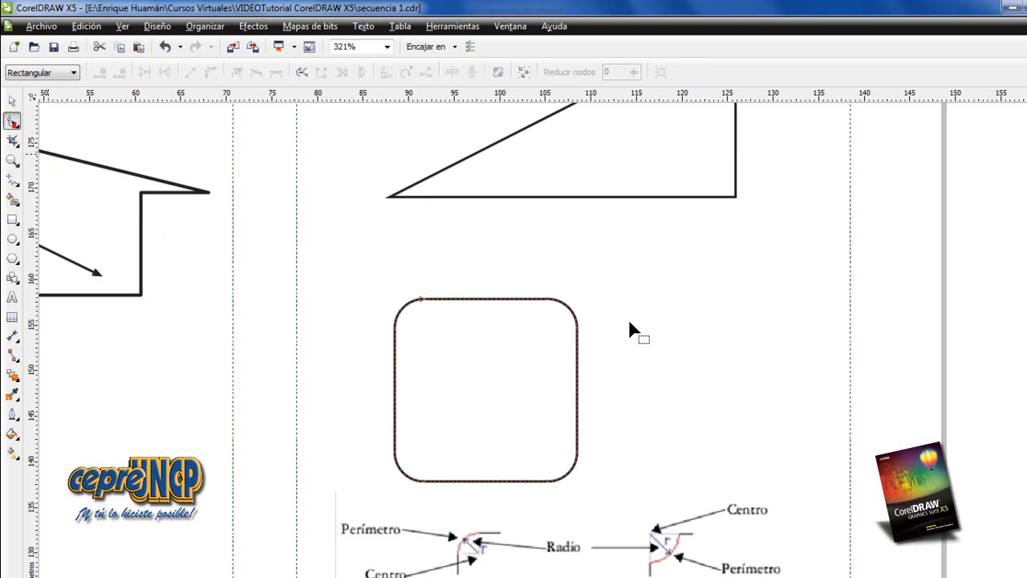
left_click(420, 298)
left_click_drag(475, 324, 472, 325)
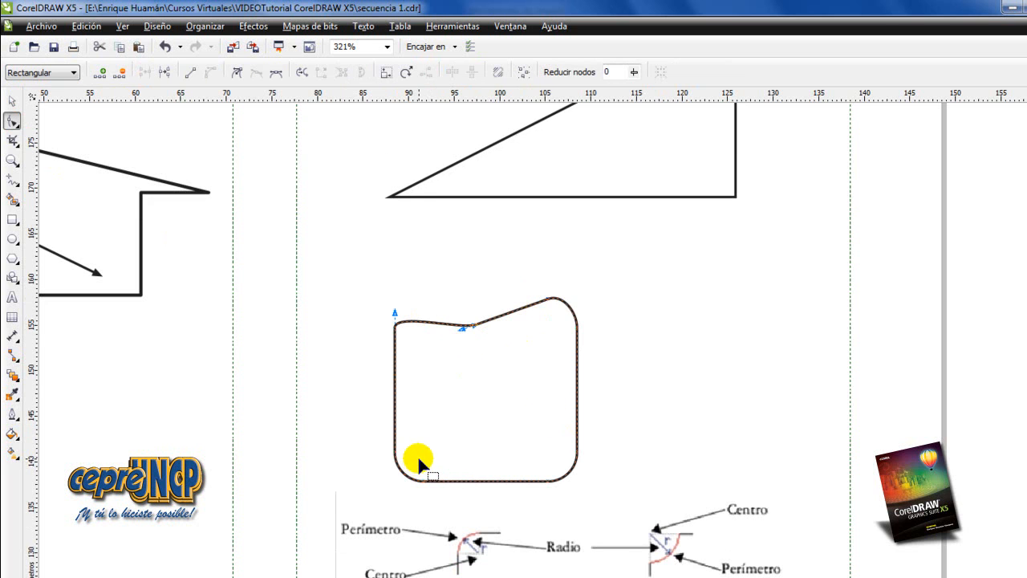
key("ctrl+z")
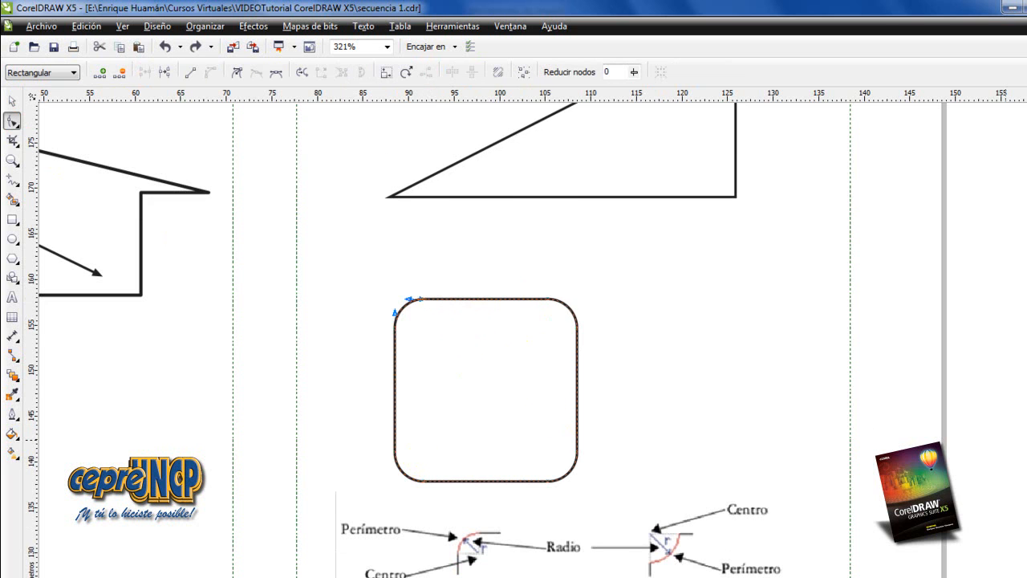
Draw a diagonal Freehand line about 34 mm wide and 18 mm high below the ellipse, descending to the left
scroll(489, 336, "down", 3)
key("F4")
key("F2")
left_click(673, 517)
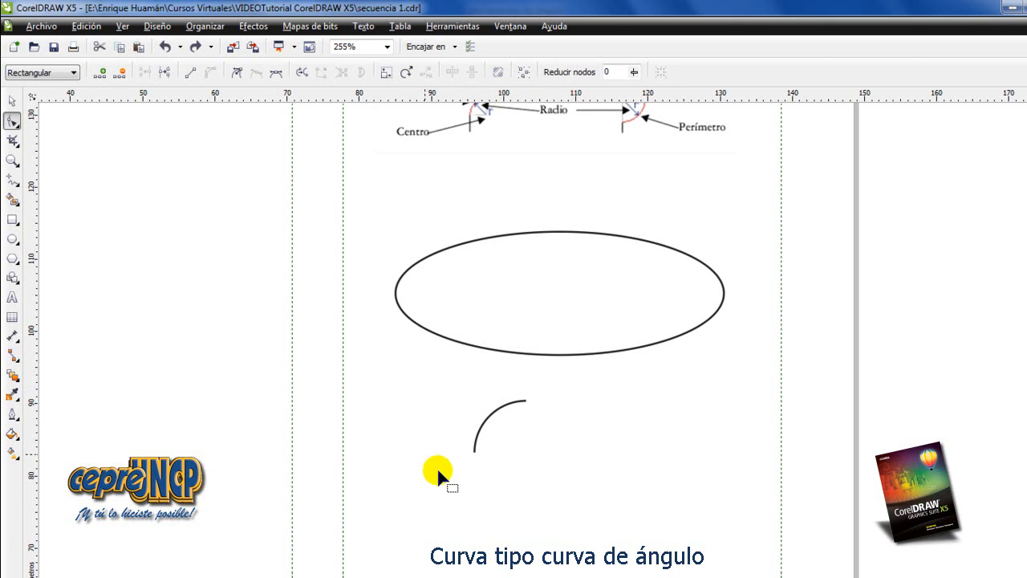
left_click(12, 180)
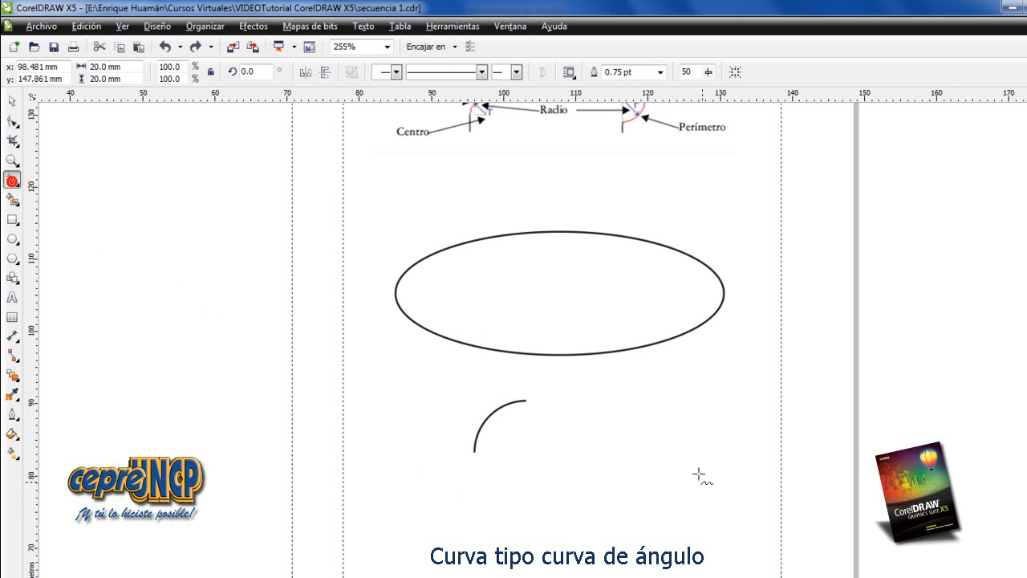
left_click(670, 390)
left_click(421, 523)
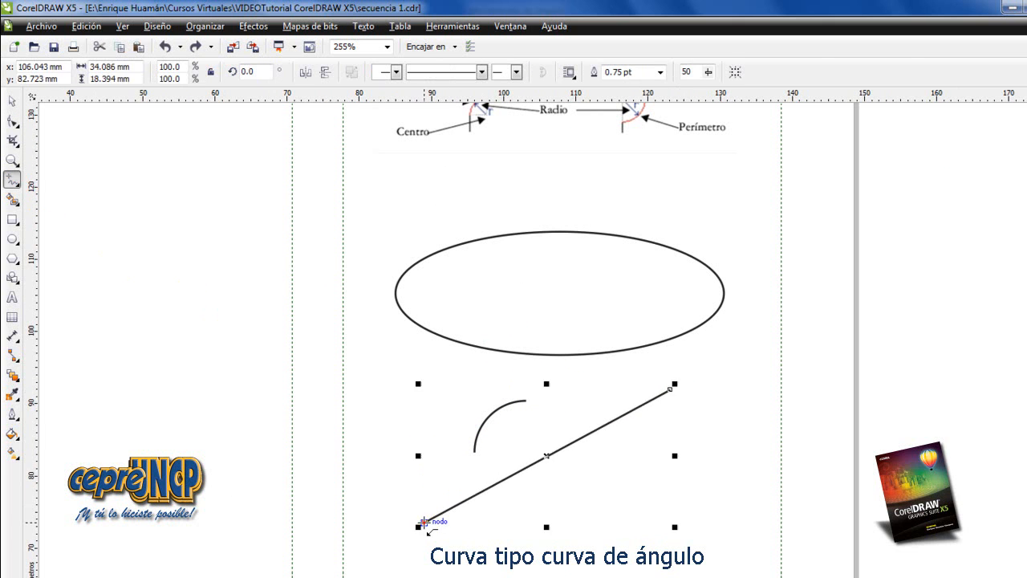
Extend the diagonal line from its lower-left end with a second side descending to the right, forming an acute angle
left_click(424, 522)
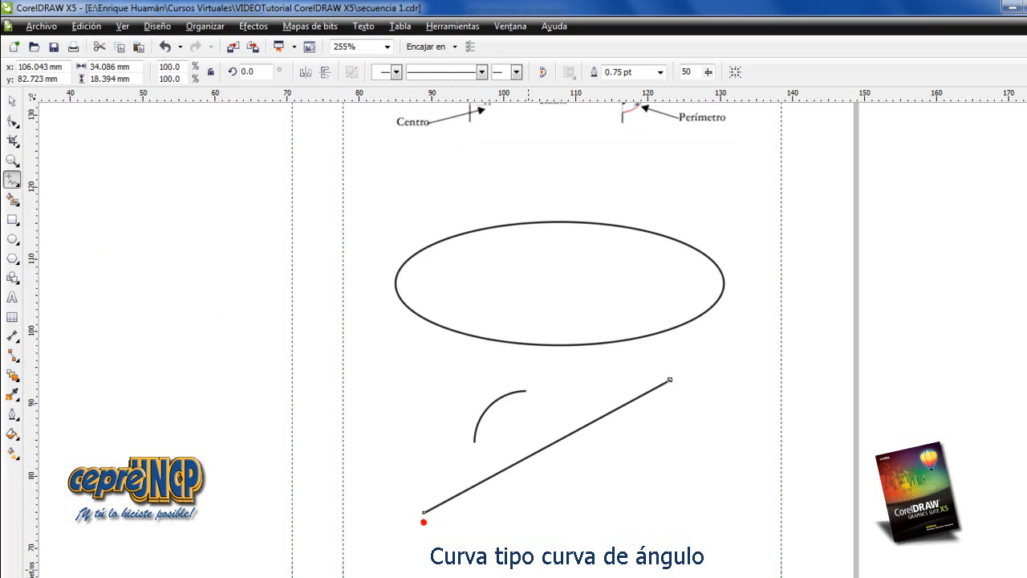
left_click(672, 517)
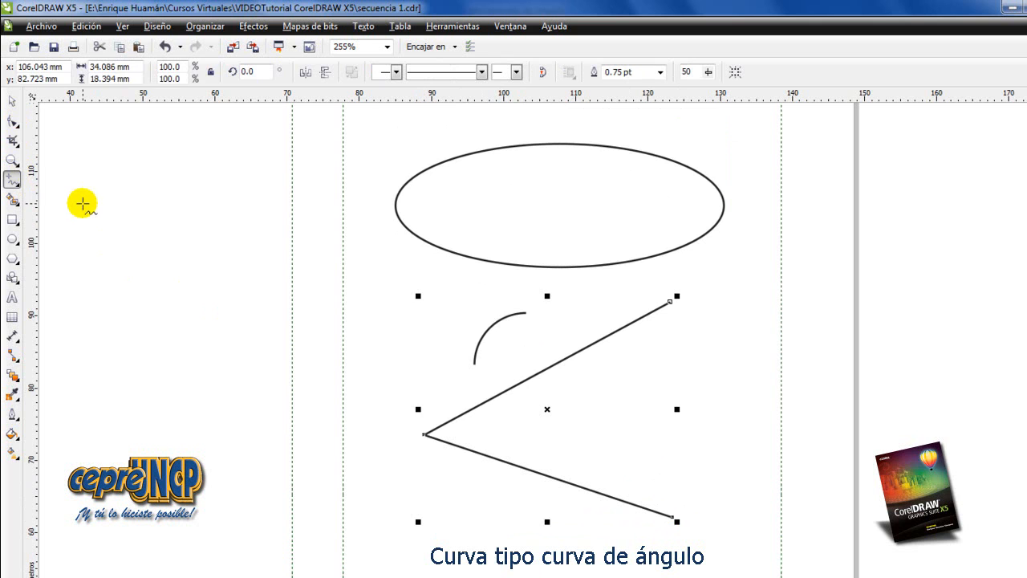
key("Escape")
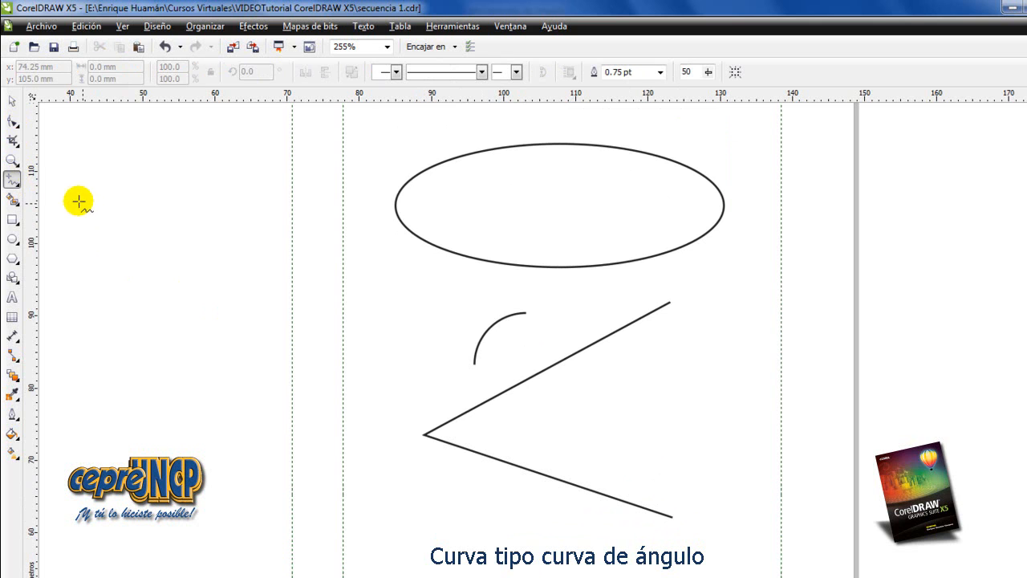
Draw a Bezier curve joining the two sides of the acute angle near its vertex, bulging to the right
left_click(12, 181)
left_click(50, 212)
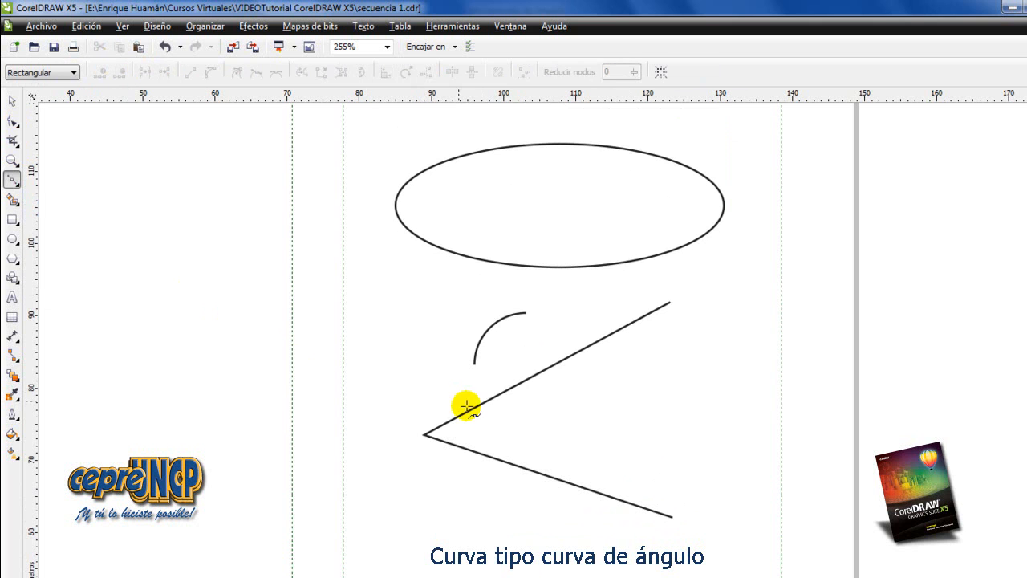
left_click(475, 408)
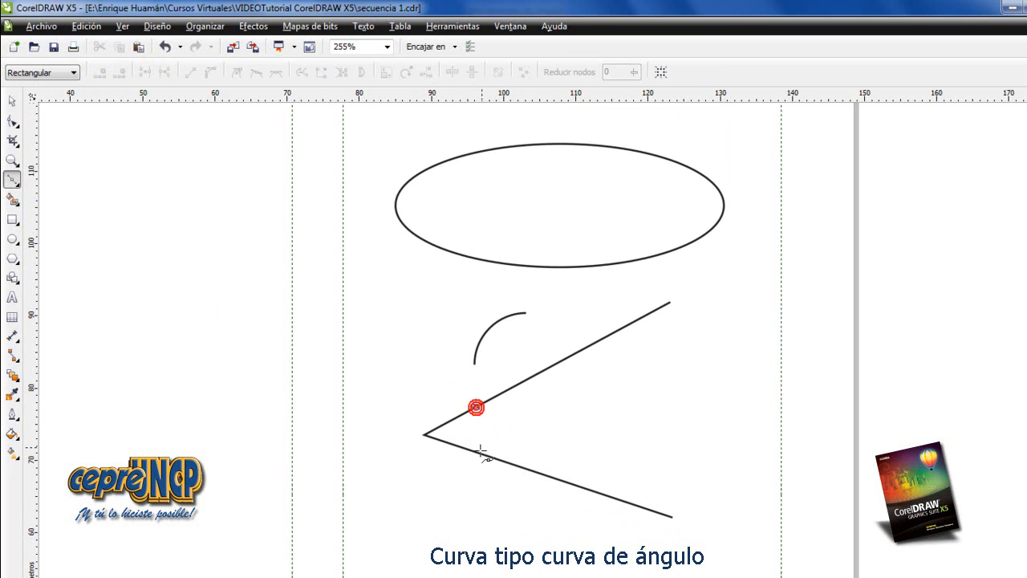
left_click_drag(478, 452, 464, 486)
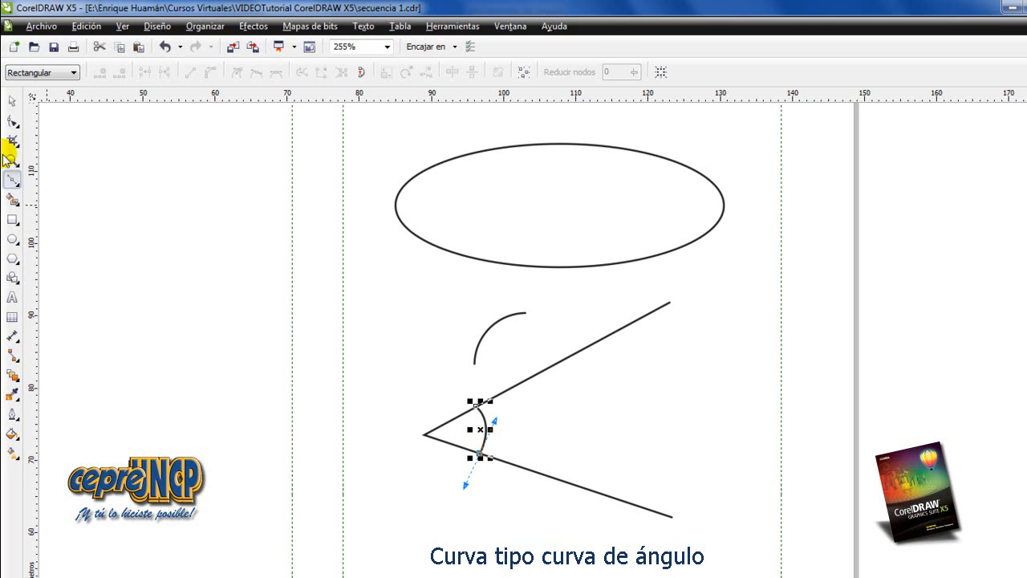
left_click(12, 100)
left_click(338, 262)
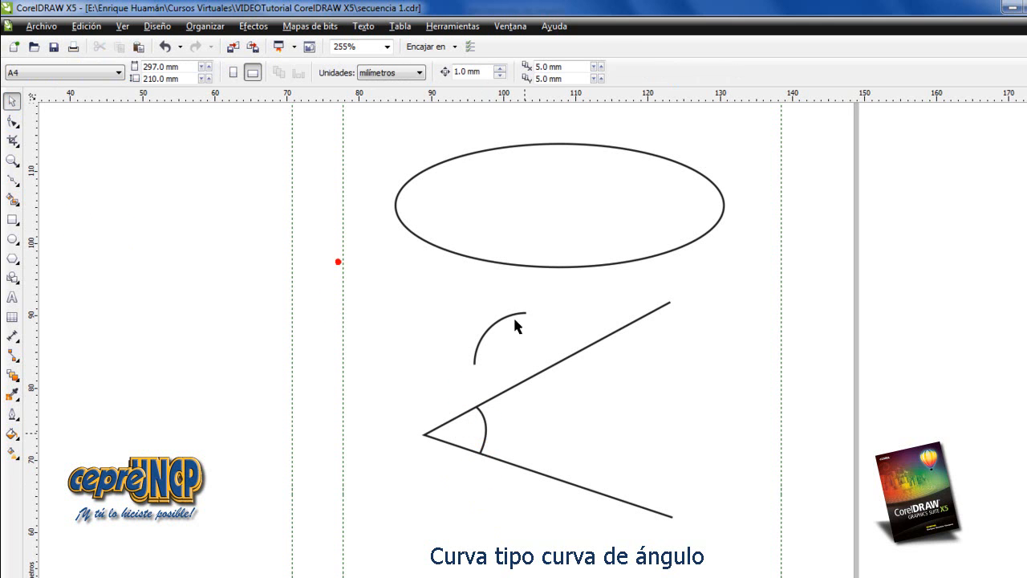
Delete the Bezier curve drawn between the sides of the acute angle
left_click(489, 430)
left_click(484, 428)
key("Delete")
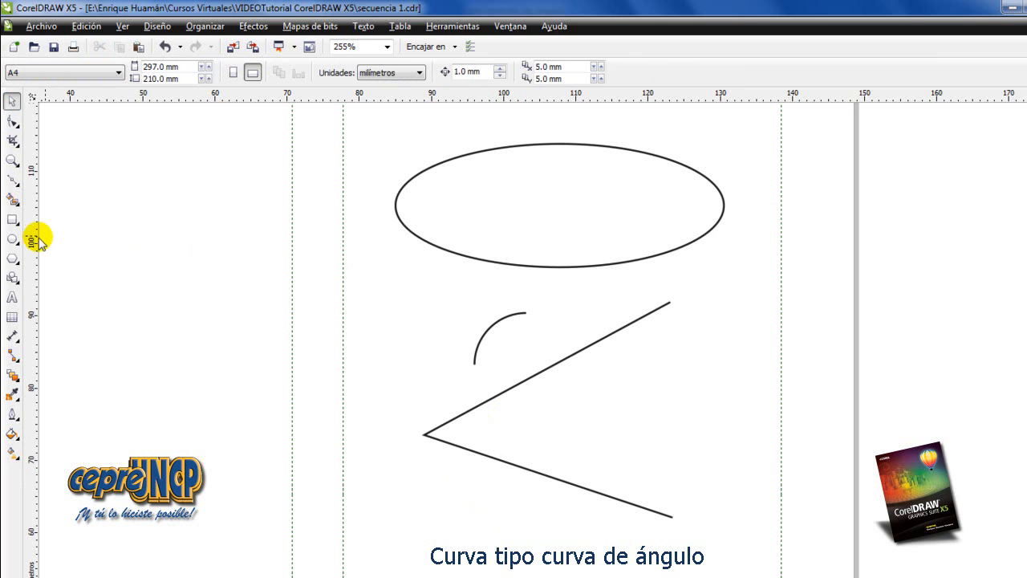
Draw a circle about 14.5 mm in diameter centred on the vertex of the acute angle
left_click(12, 238)
left_click(423, 434)
left_click_drag(423, 434, 482, 484)
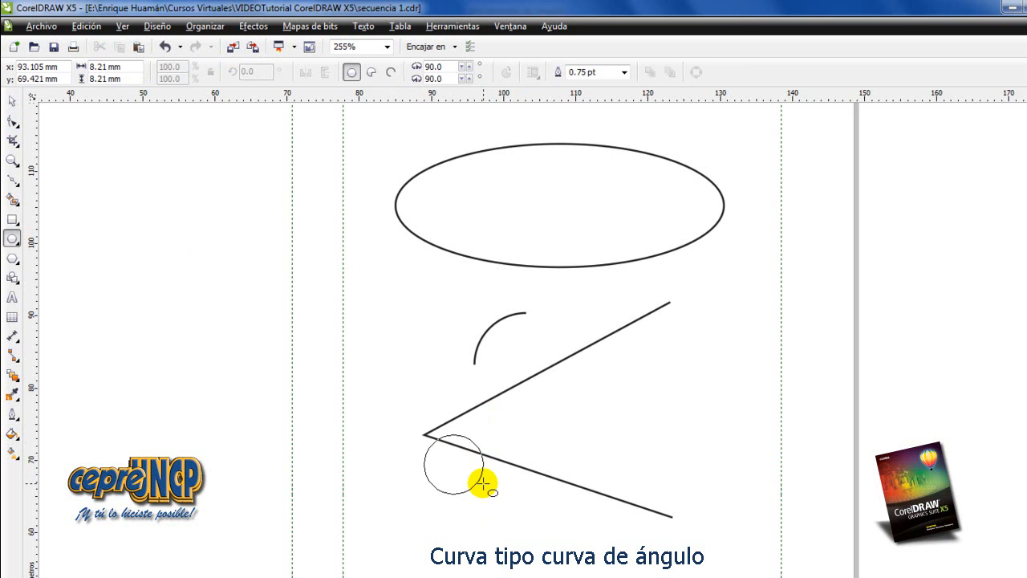
left_click_drag(483, 482, 456, 468)
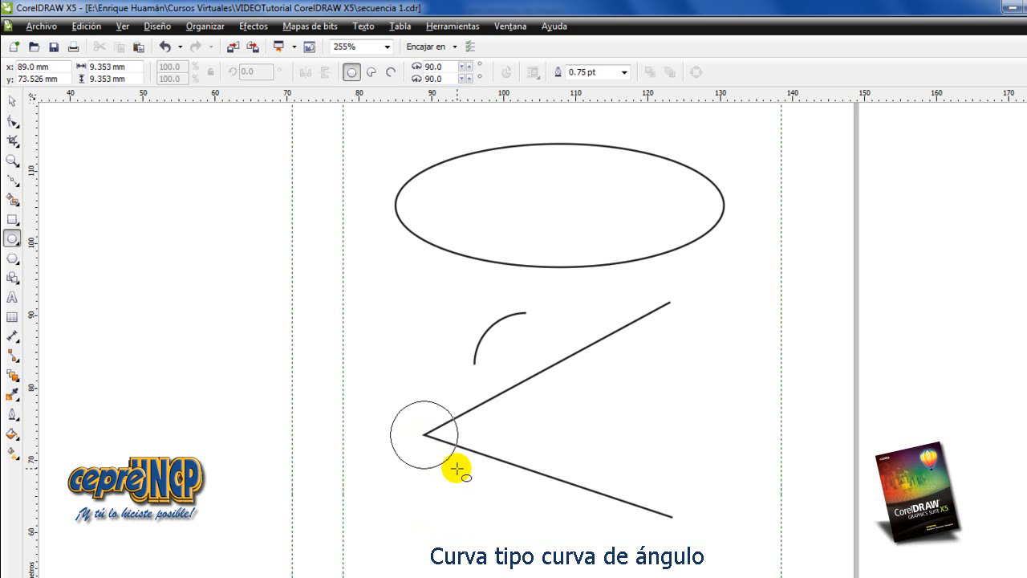
left_click_drag(456, 468, 466, 488)
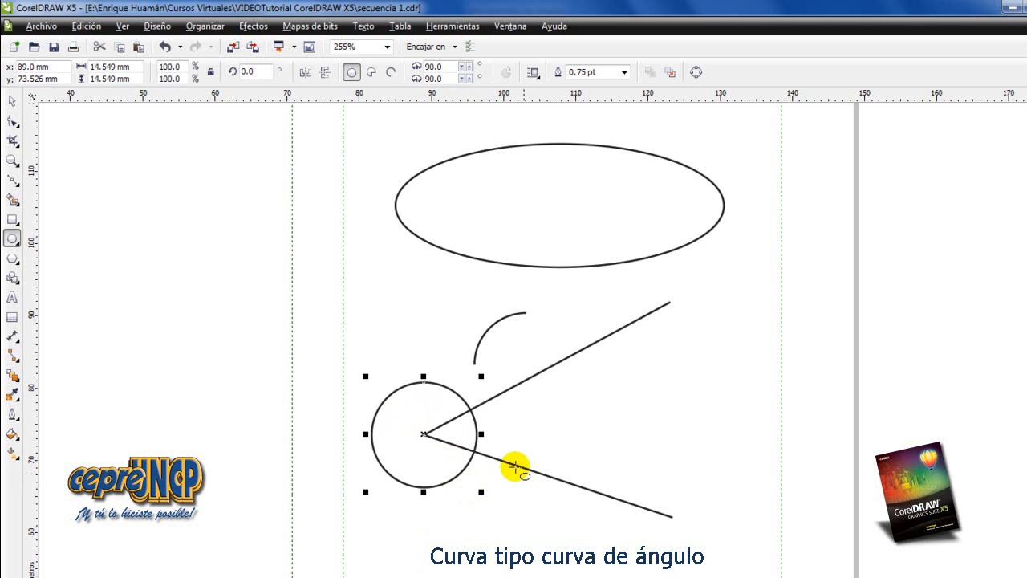
Reshape the circle into an open arc from about 342° to 28° with the Shape tool, spanning only between the angle's two sides
left_click(14, 122)
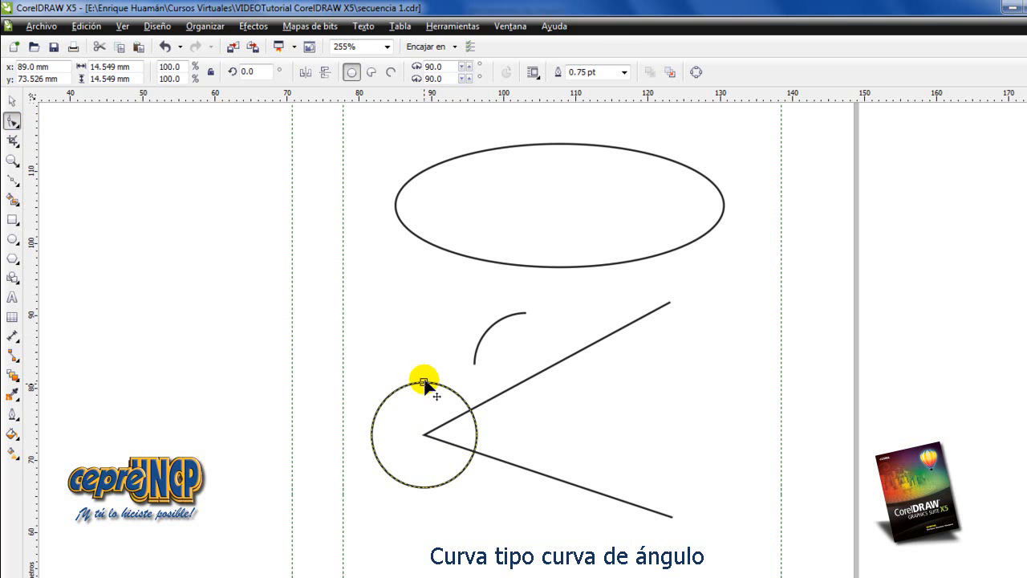
left_click_drag(423, 382, 485, 402)
left_click_drag(424, 385, 491, 455)
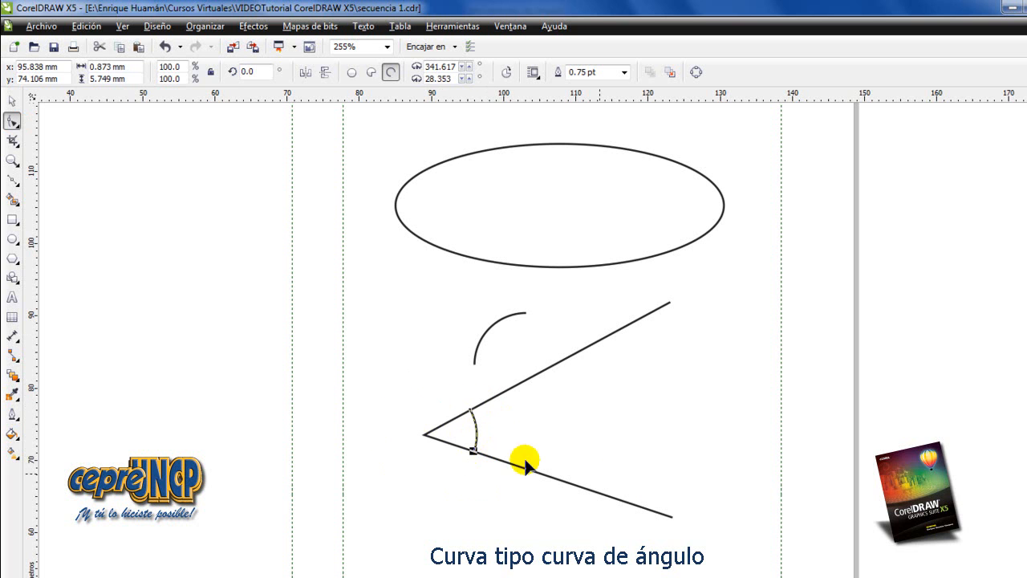
left_click_drag(417, 386, 525, 484)
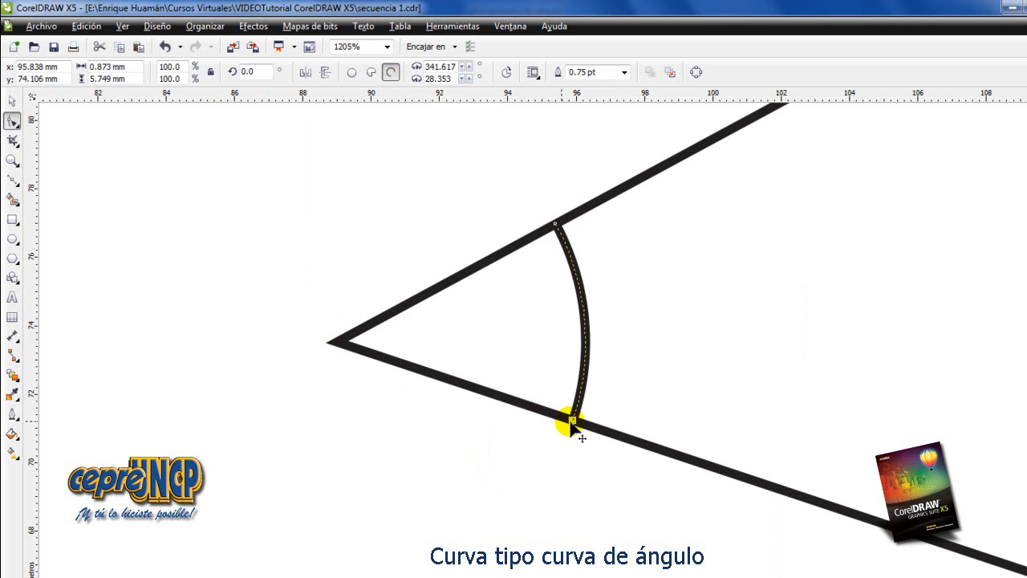
Change the angle's arc to a circular sector, fill it with light grey and deselect it
left_click(371, 73)
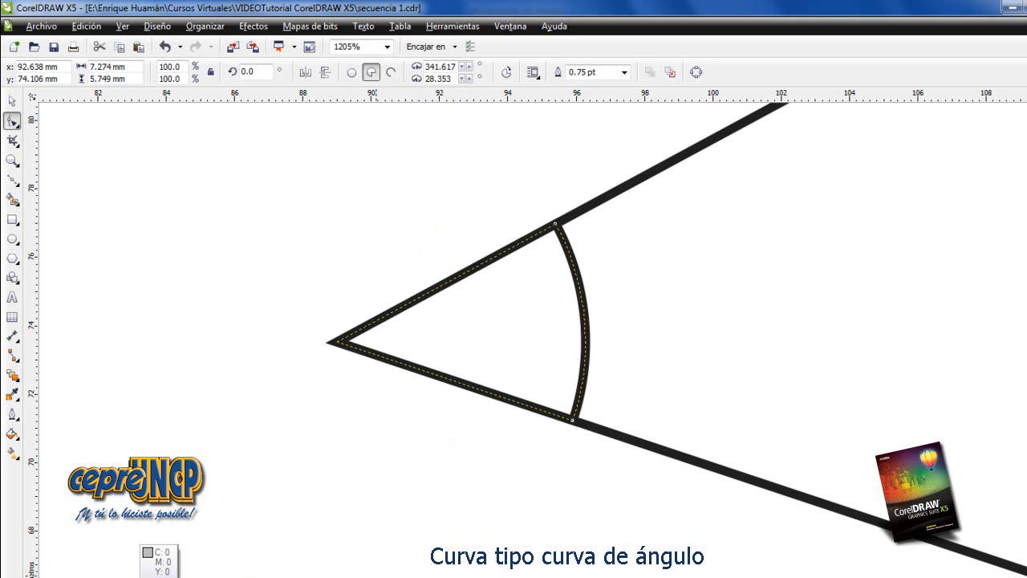
left_click(143, 577)
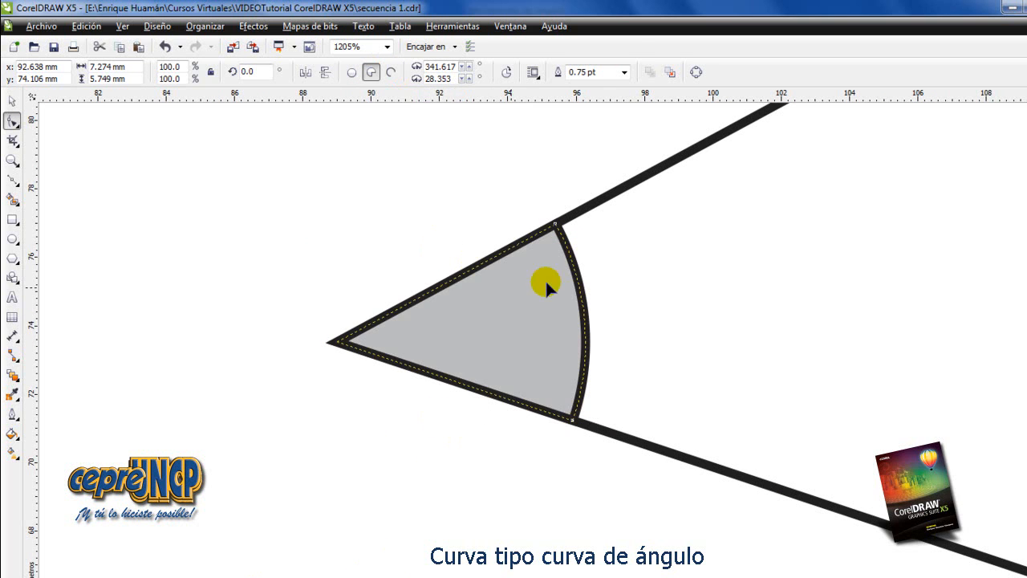
scroll(547, 282, "down", 4)
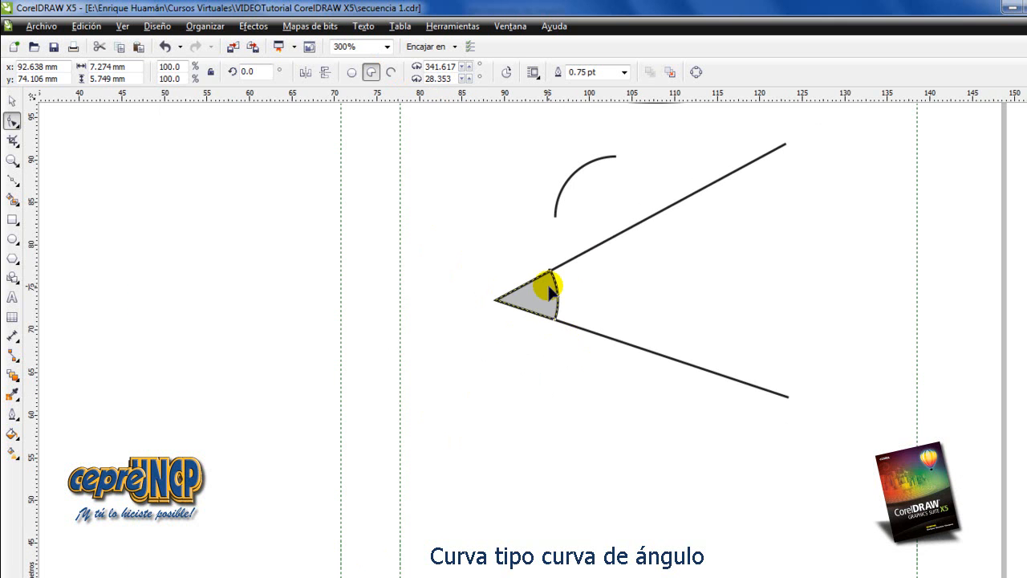
left_click(10, 103)
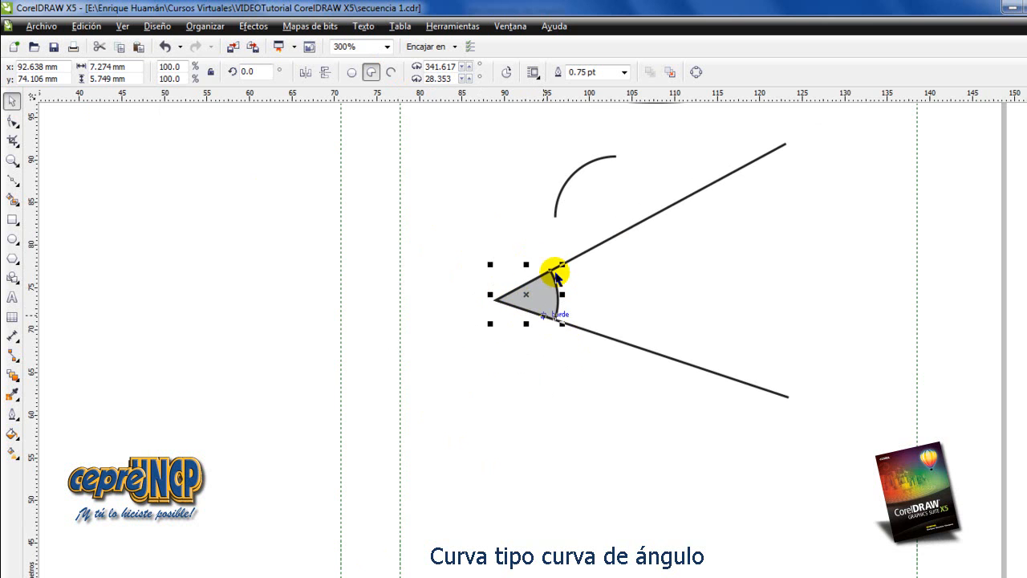
scroll(533, 275, "down", 2)
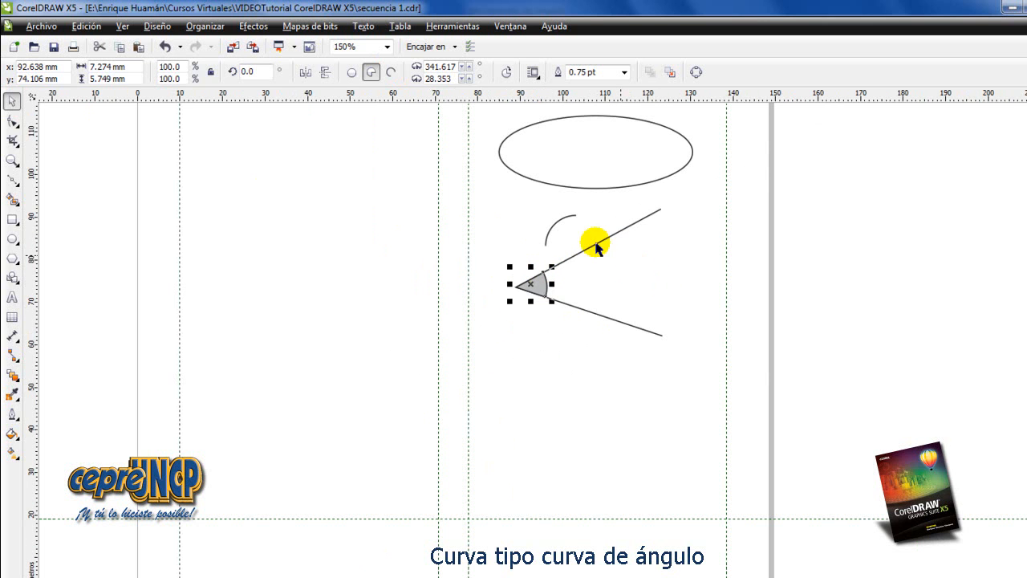
left_click_drag(649, 298, 704, 371)
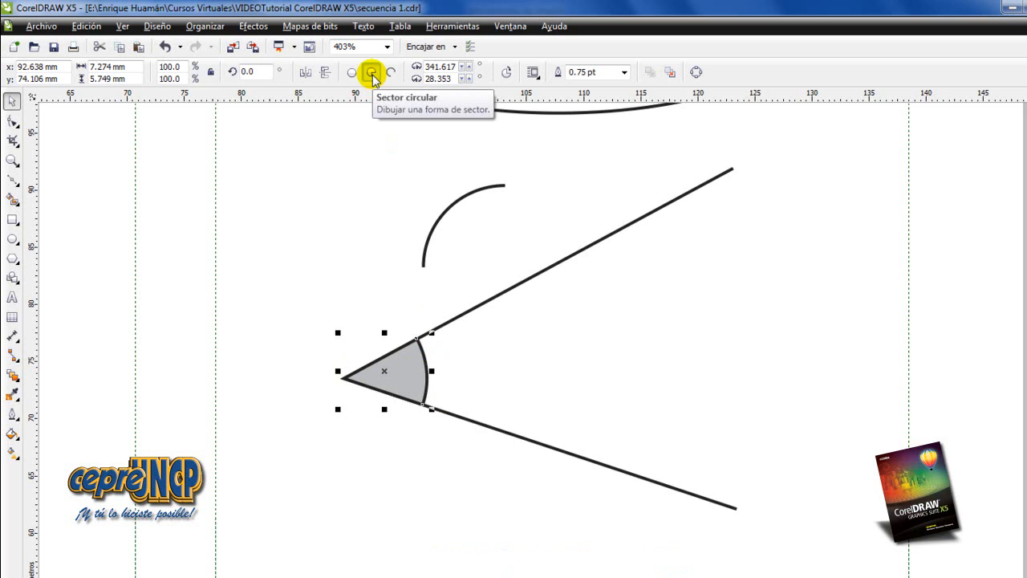
key("F4")
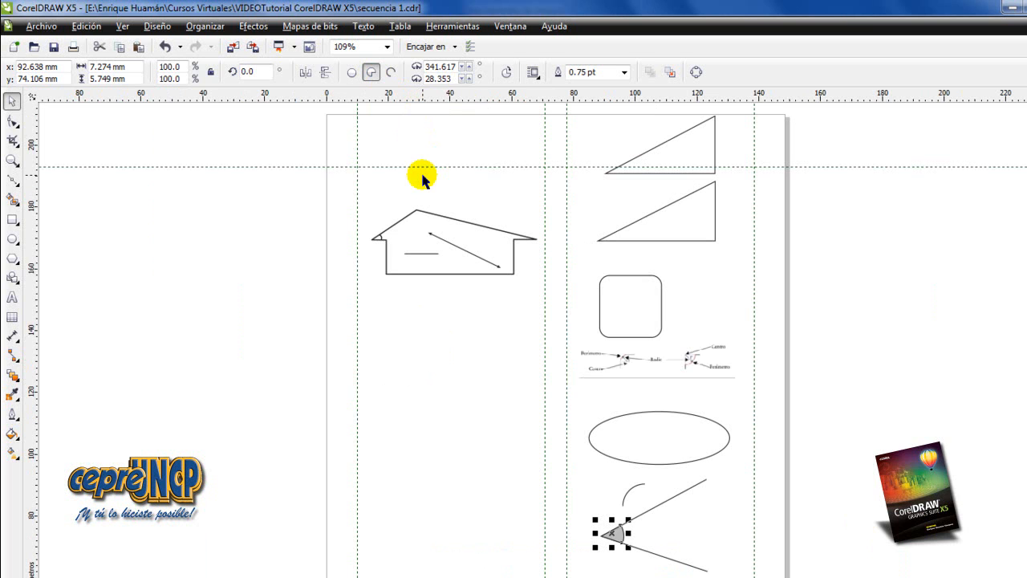
left_click(653, 196)
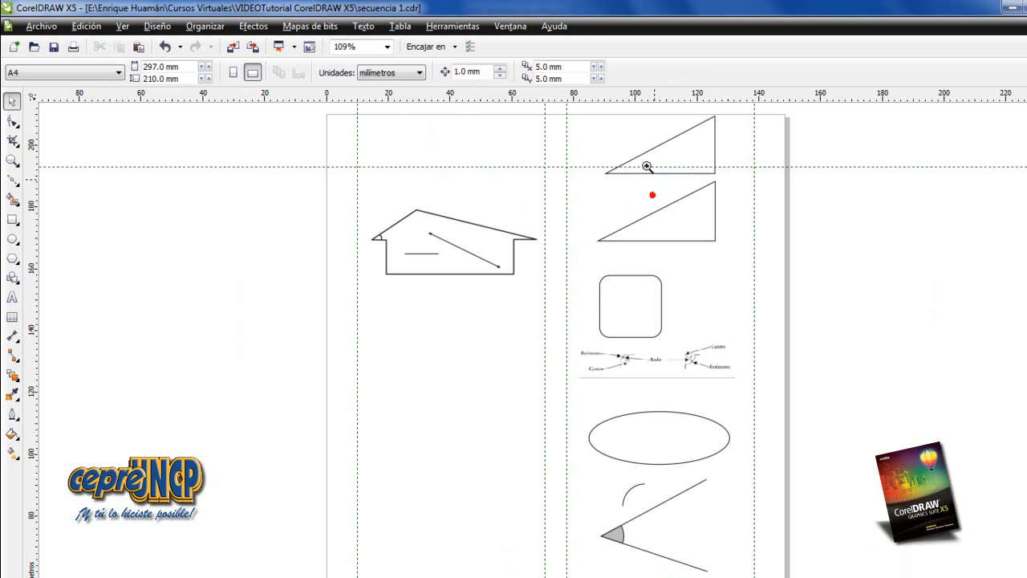
Move the upper-right node of the lower right triangle about 8 mm straight down with the Shape tool
left_click_drag(722, 256, 738, 259)
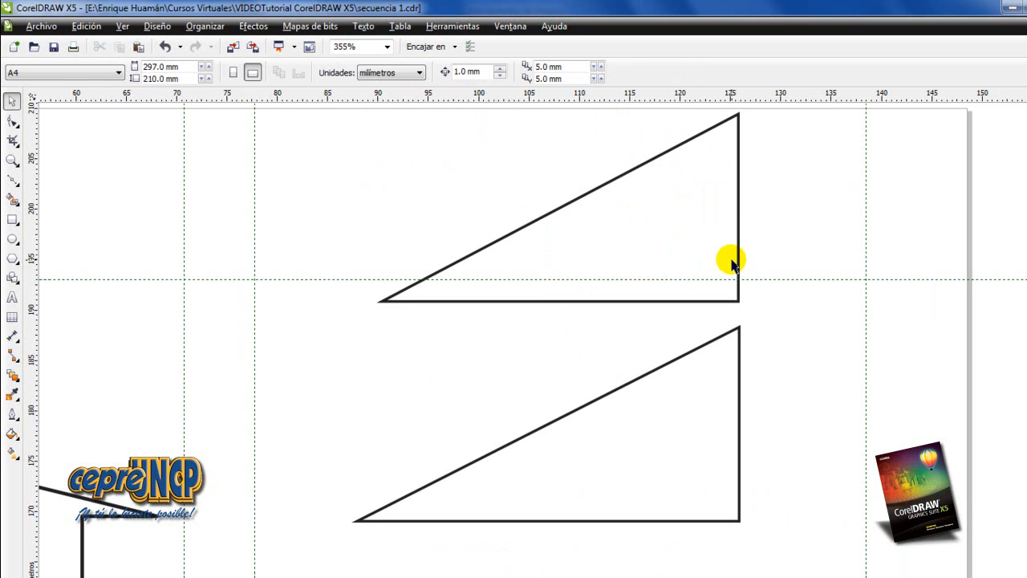
left_click(718, 341)
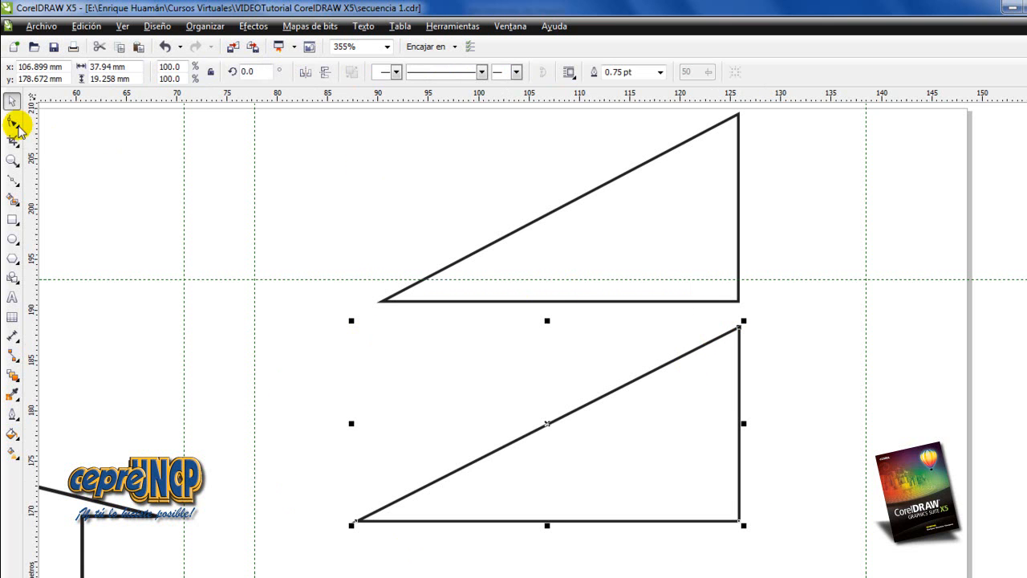
left_click(12, 121)
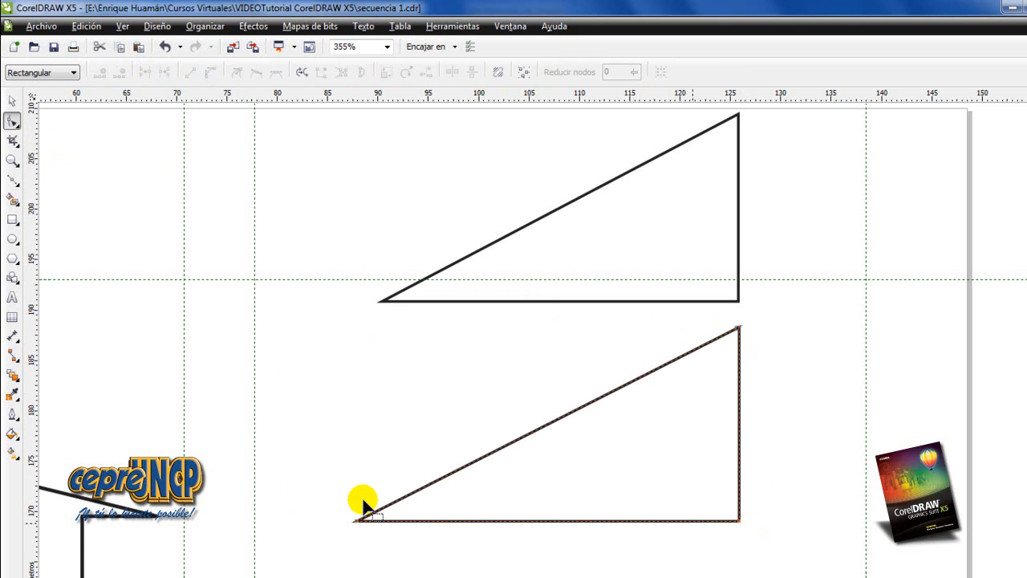
left_click(358, 520)
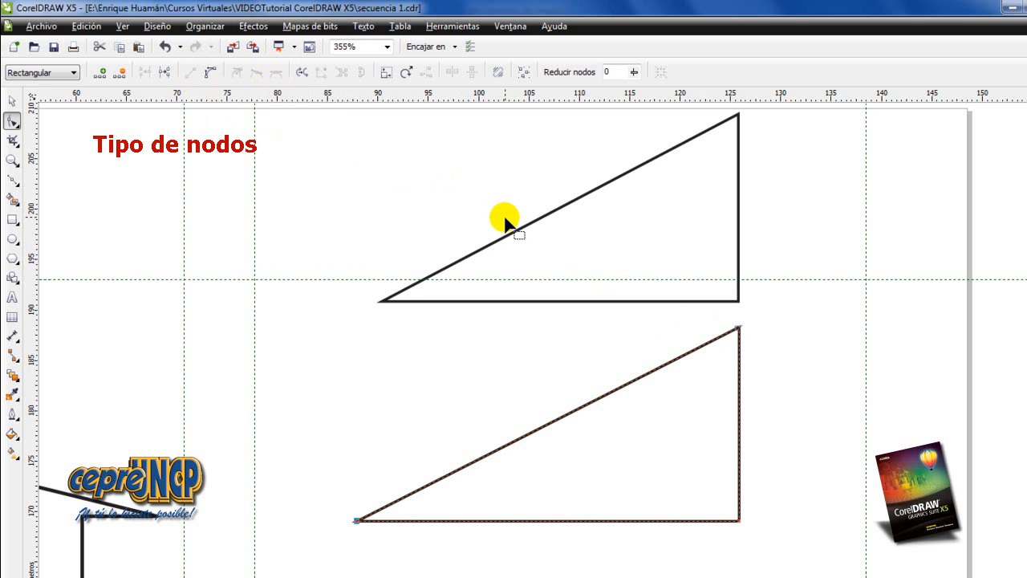
left_click_drag(739, 328, 738, 411)
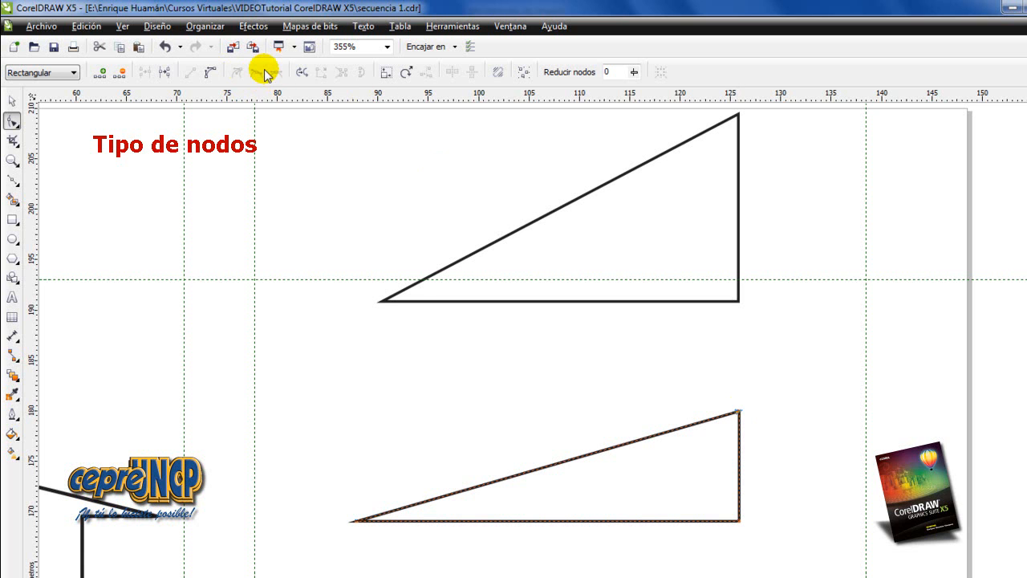
Convert the large ellipse to curves and lengthen the leftmost node's vertical handles to make that end blunter
scroll(513, 337, "down", 15)
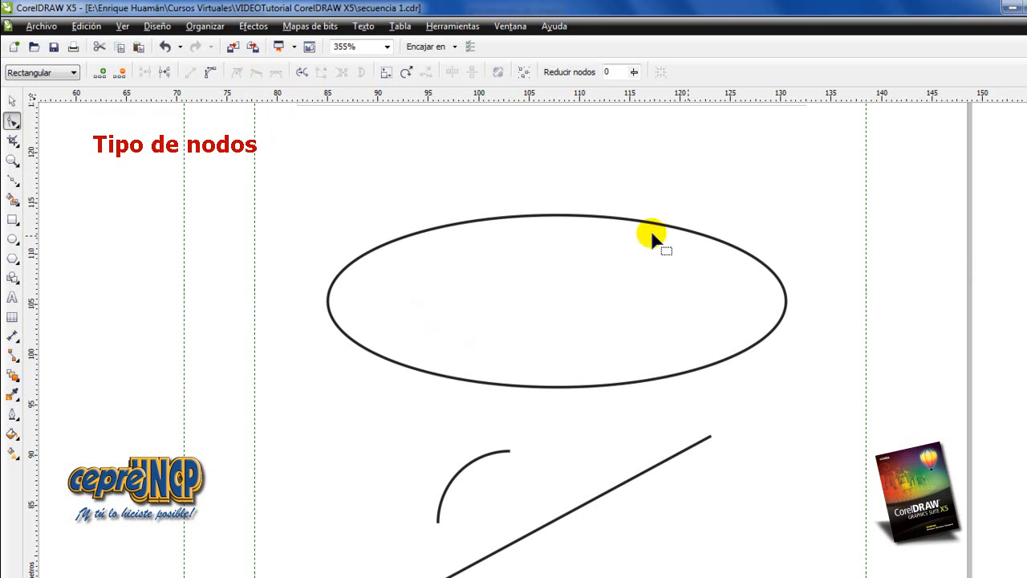
left_click(603, 223)
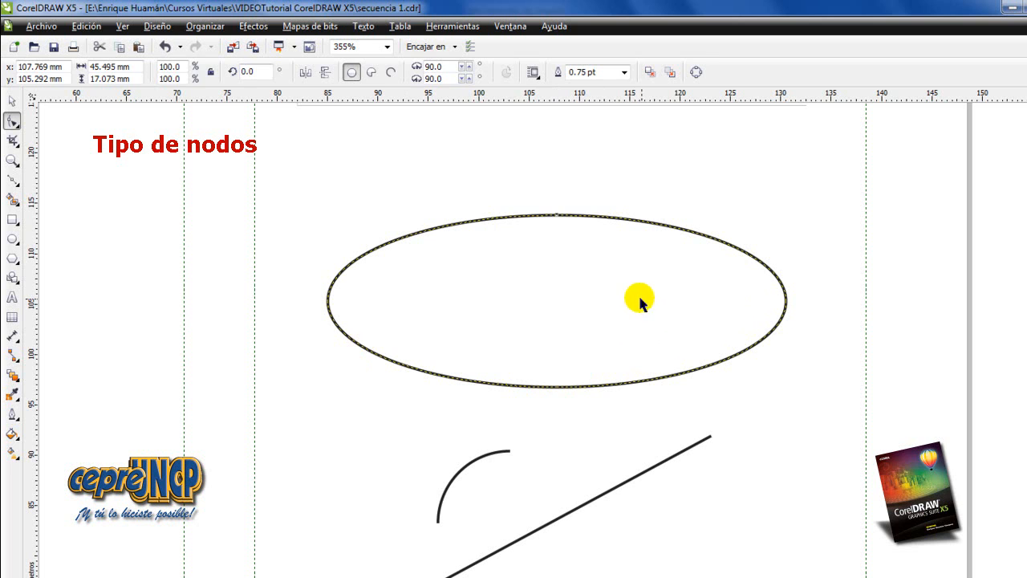
key("ctrl+q")
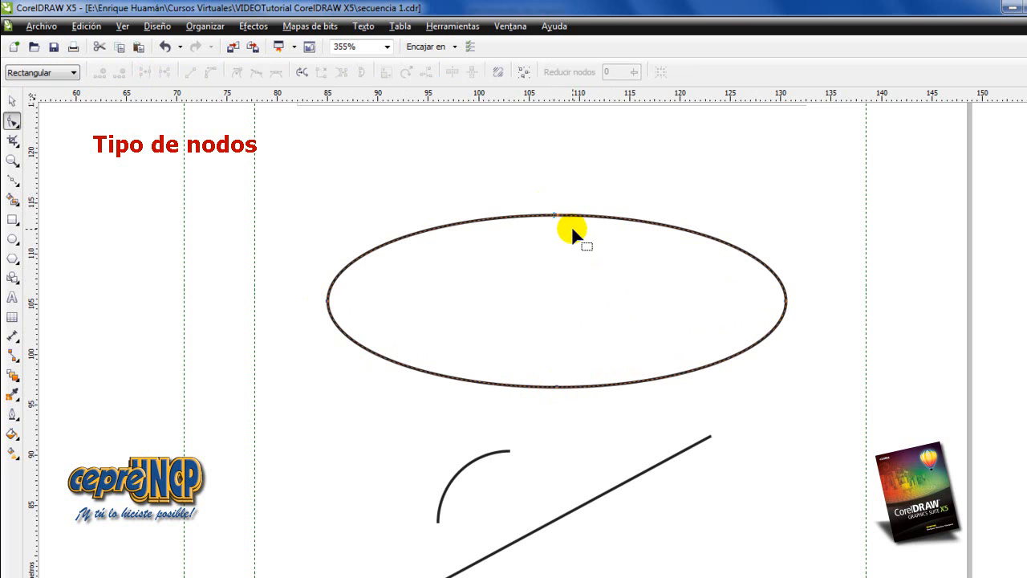
left_click(327, 301)
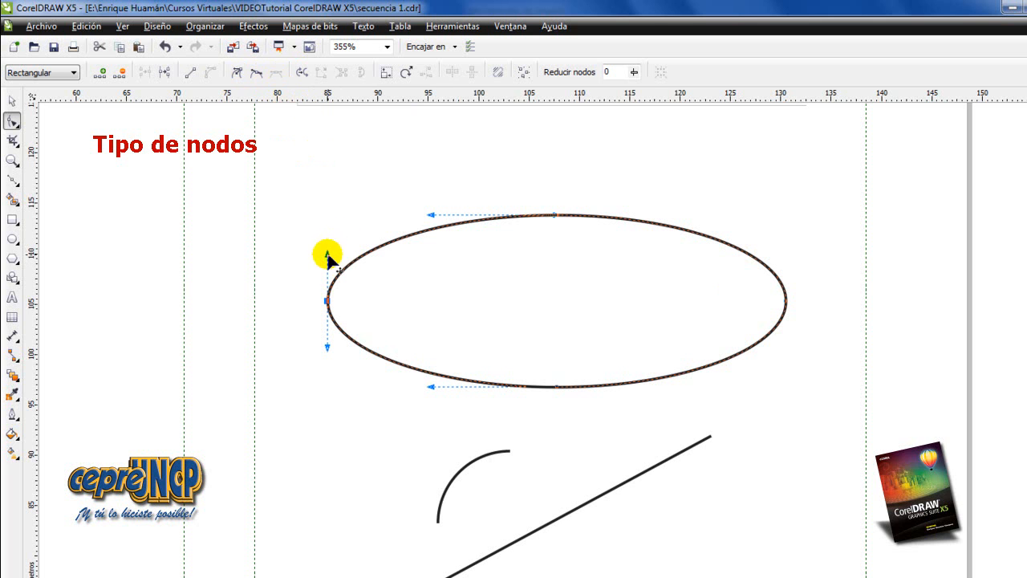
left_click_drag(329, 254, 331, 224)
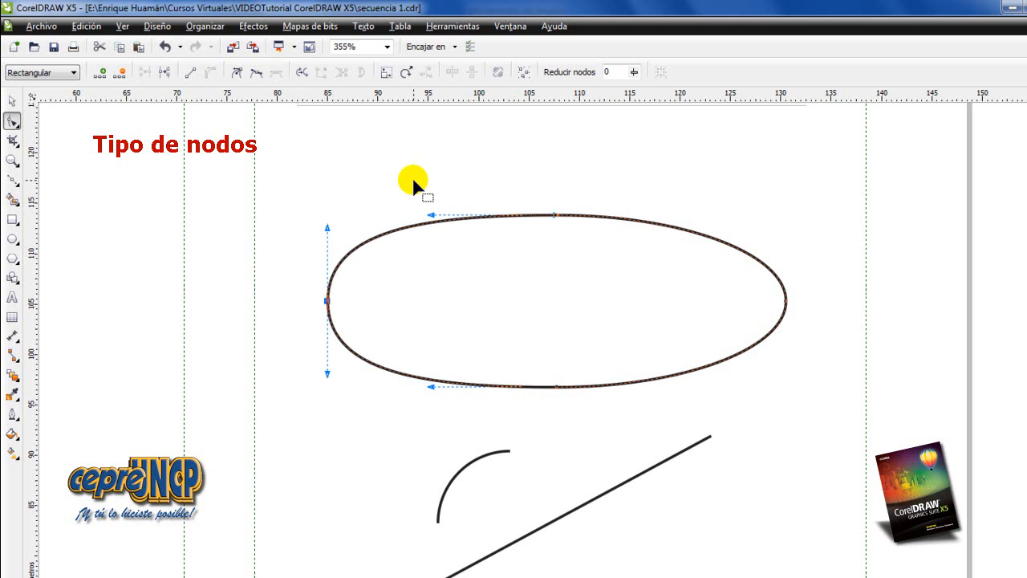
Undo the lengthening of the ellipse's leftmost node handles
key("ctrl+z")
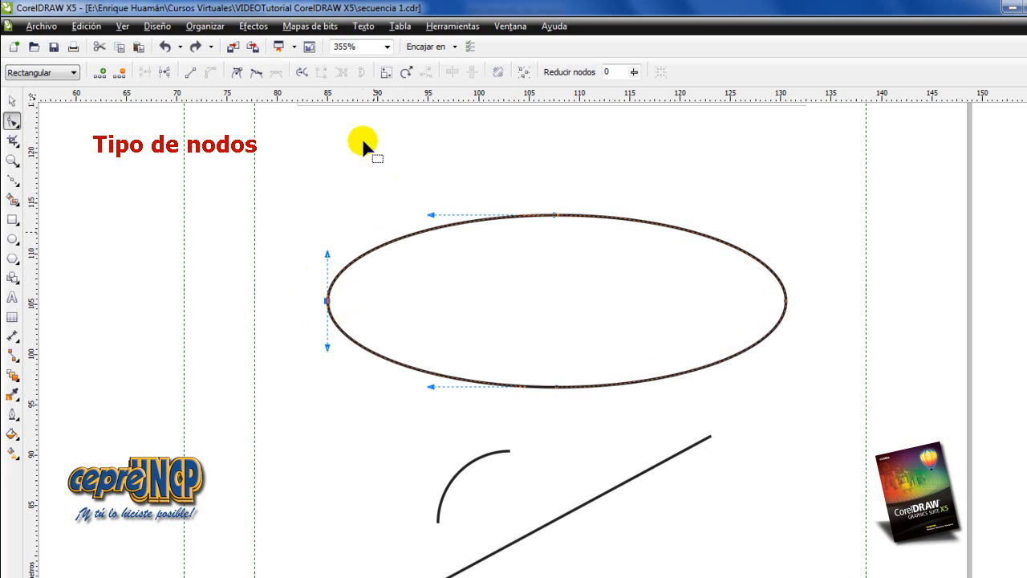
Make the ellipse's leftmost node a cusp, try lengthening only its upper handle, and undo the handle change
left_click(238, 75)
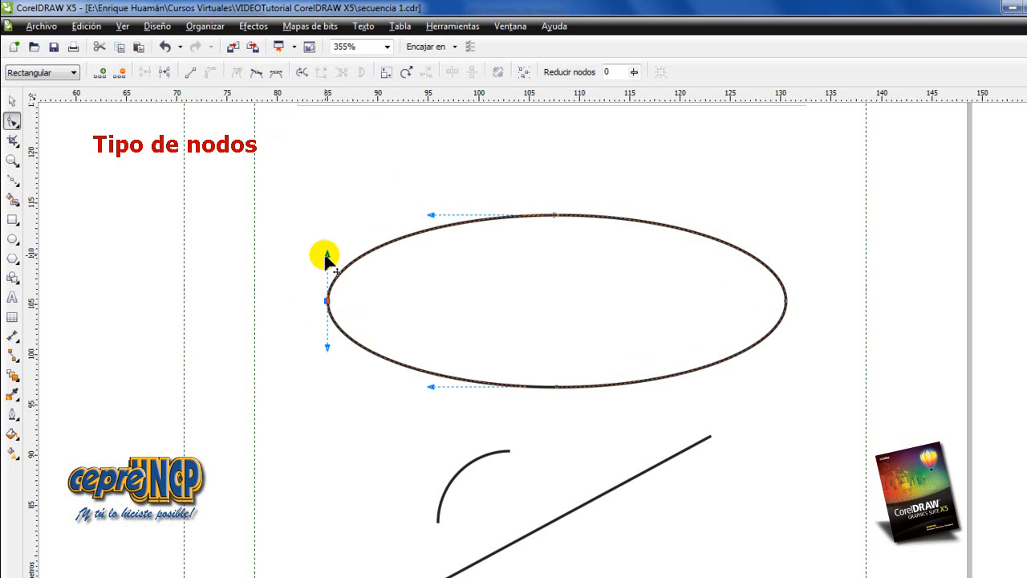
left_click_drag(327, 257, 329, 233)
left_click_drag(327, 230, 328, 227)
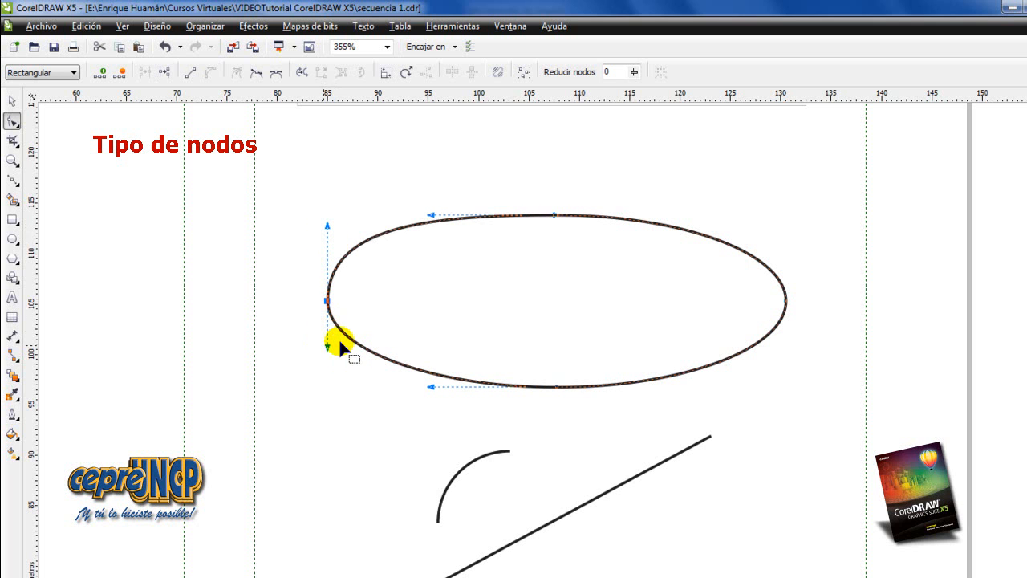
key("ctrl+z")
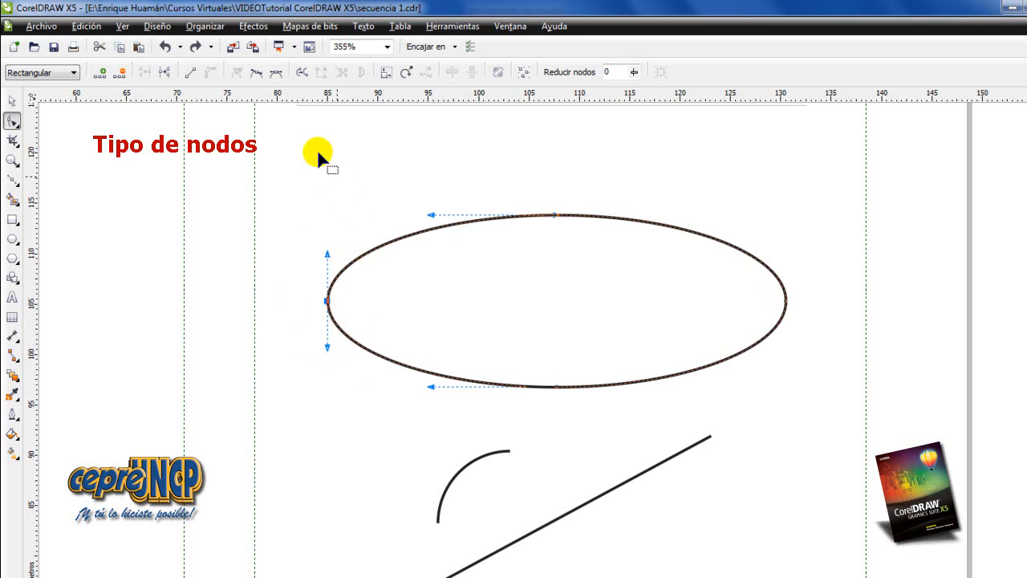
Make the leftmost node symmetrical, try lengthening both handles equally by pulling the lower one, and undo the handle change
left_click(277, 73)
mouse_move(327, 347)
left_mouse_down()
mouse_move(328, 371)
mouse_move(328, 362)
left_mouse_up()
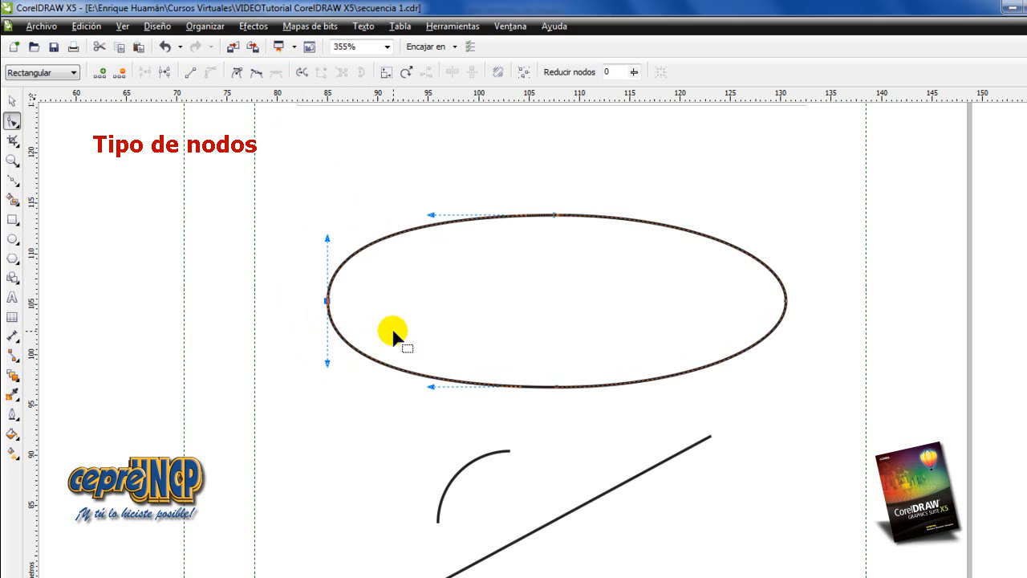
key("ctrl+z")
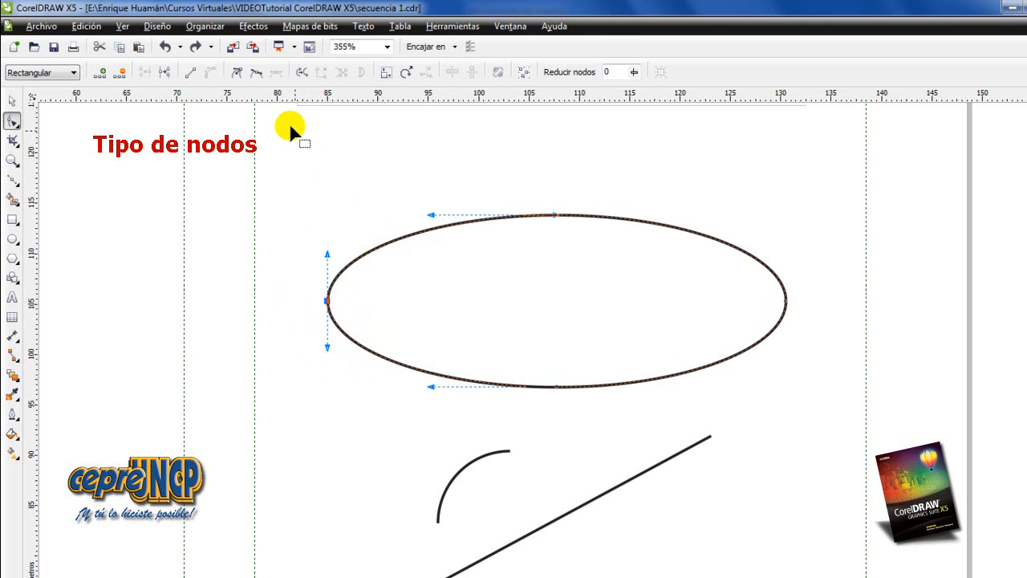
Make the leftmost node smooth, try lengthening its upper handle slightly, and undo the change
left_click(256, 74)
mouse_move(326, 258)
left_mouse_down()
mouse_move(344, 265)
mouse_move(337, 277)
mouse_move(356, 234)
mouse_move(337, 267)
mouse_move(346, 243)
mouse_move(337, 261)
mouse_move(340, 239)
mouse_move(338, 260)
mouse_move(327, 240)
left_mouse_up()
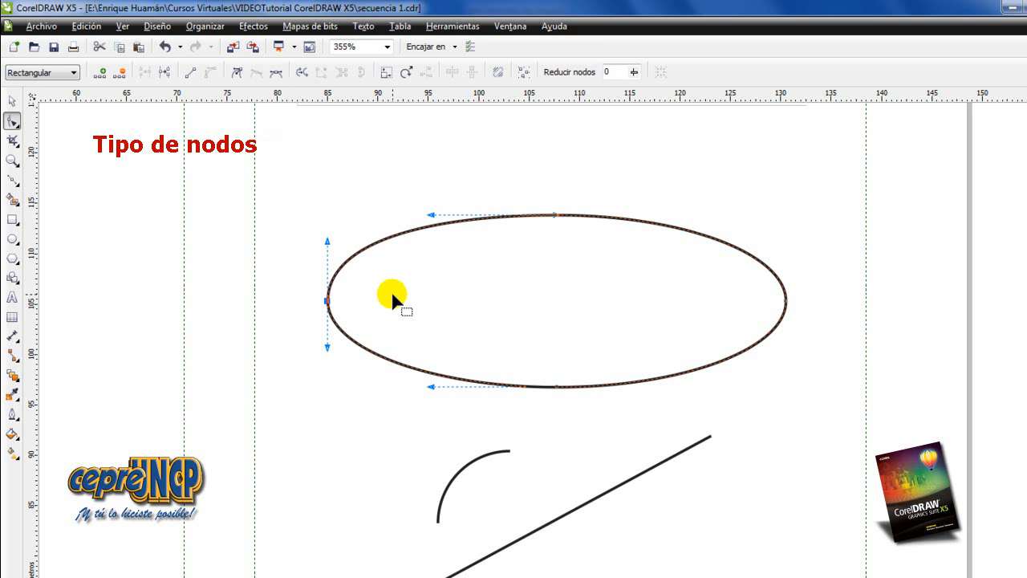
key("ctrl+z")
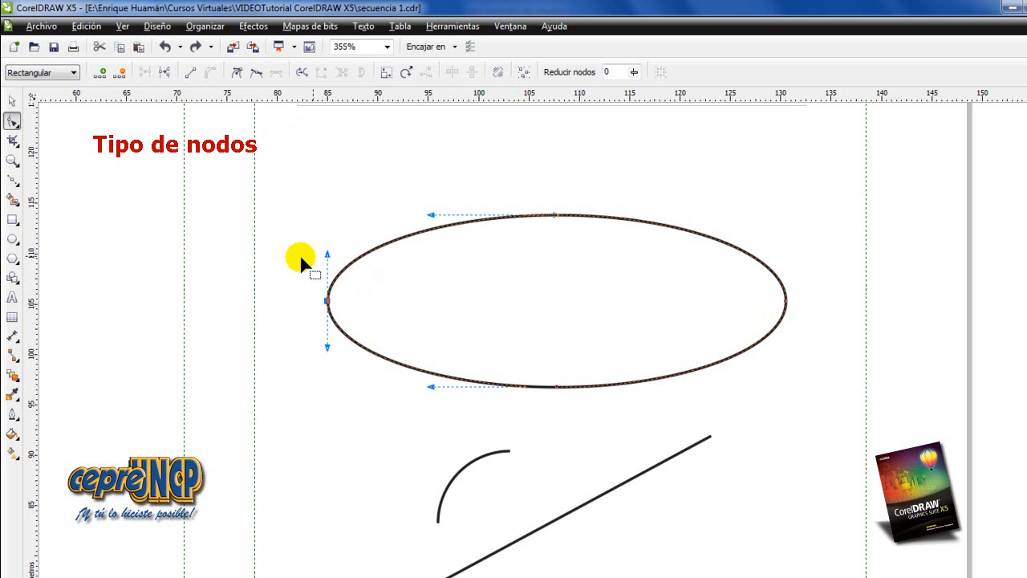
Try converting the two curve segments that meet at the ellipse's leftmost node to straight lines
left_click(190, 76)
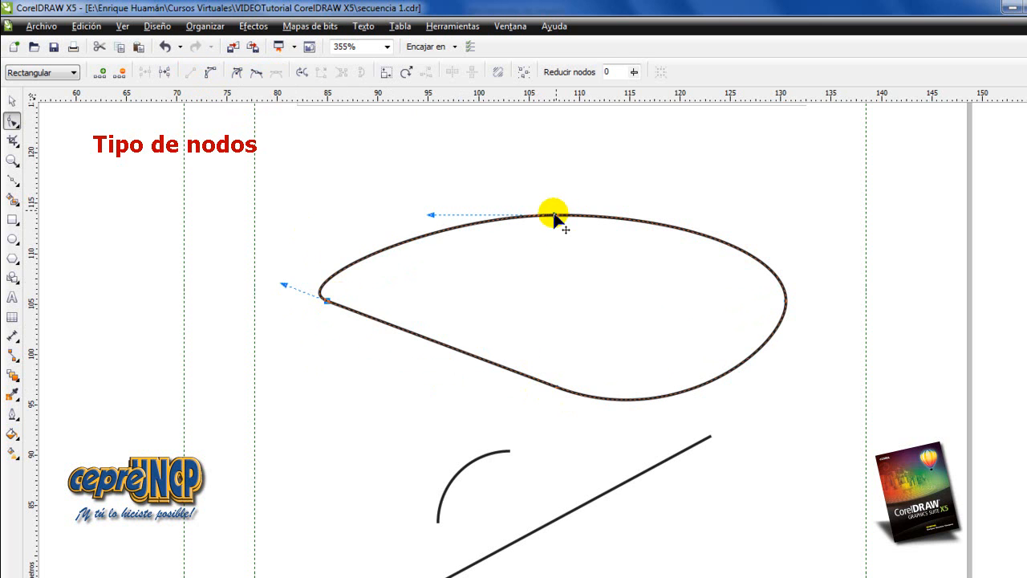
left_click(193, 73)
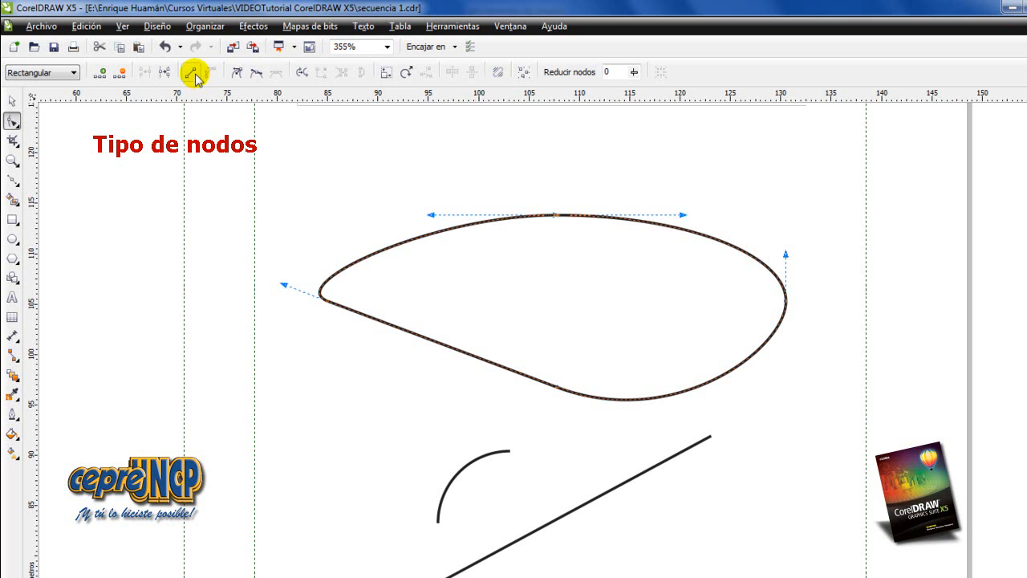
left_click(507, 363)
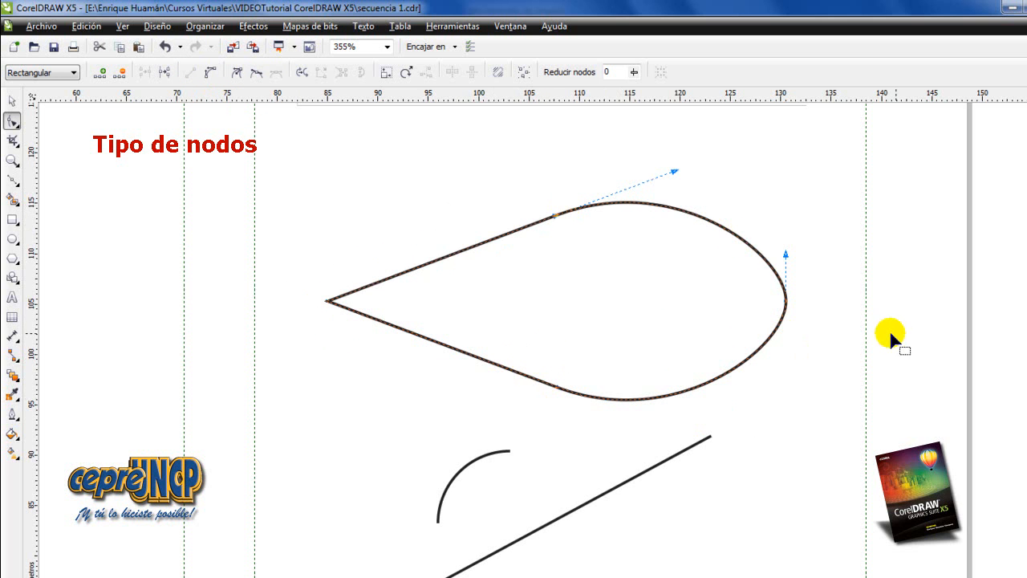
Try moving the shape's rightmost node about 9 mm inward, and undo the changes back to the full ellipse
left_click(784, 300)
left_click_drag(785, 301, 692, 301)
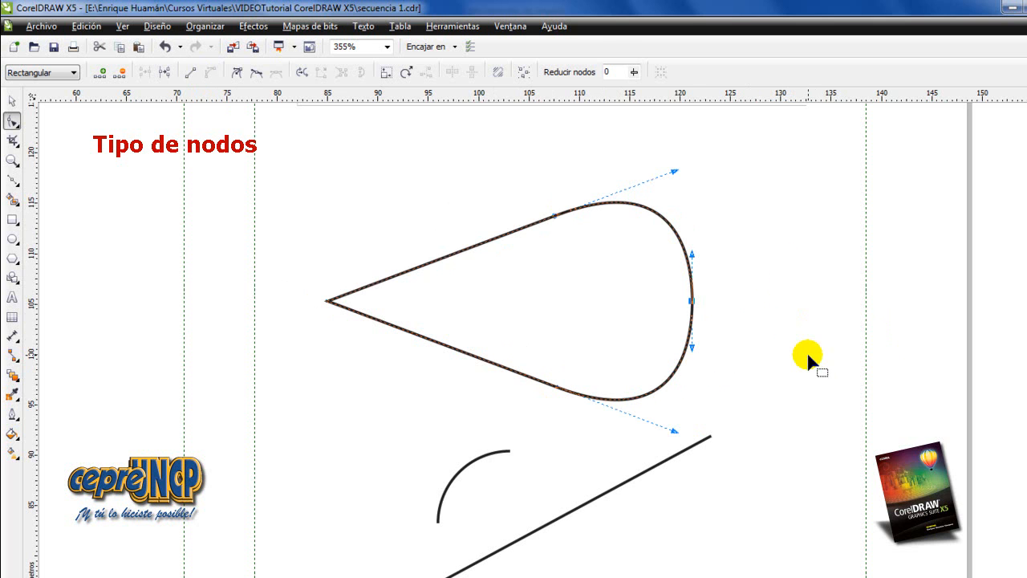
key("ctrl+z")
key("ctrl+z")
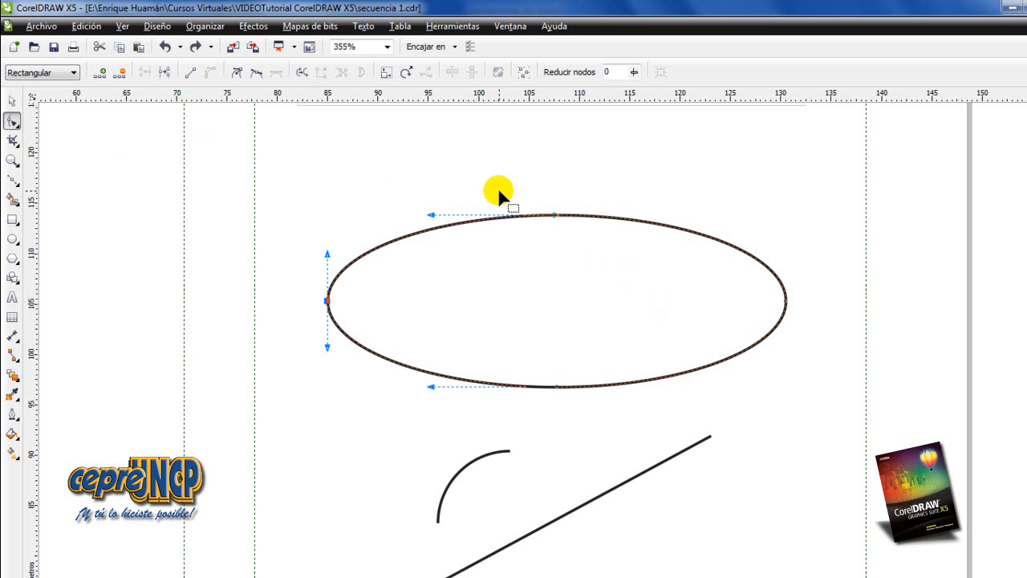
Fit all objects in the view, switch to the Pick tool and deselect the ellipse
key("F4")
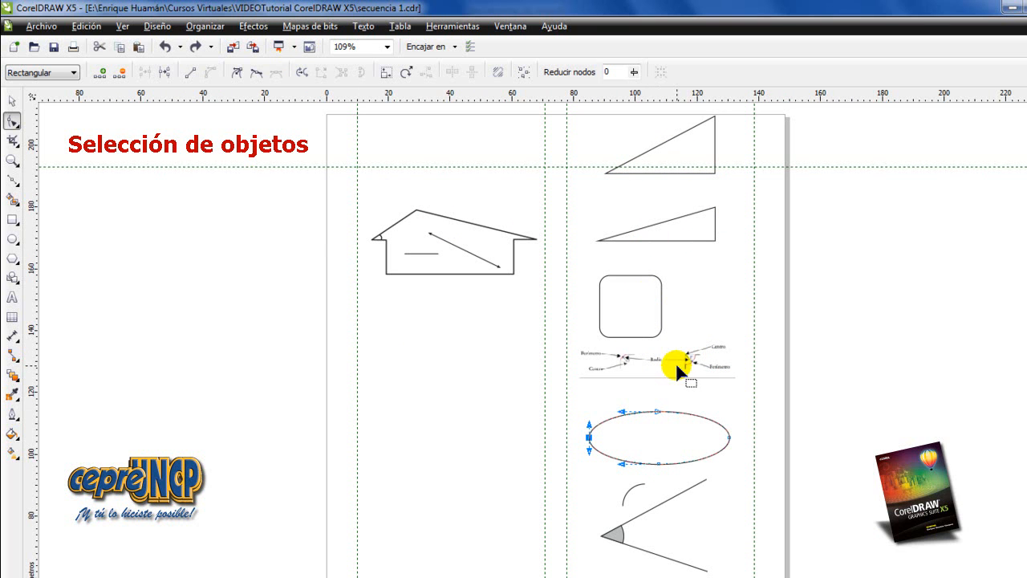
left_click(14, 102)
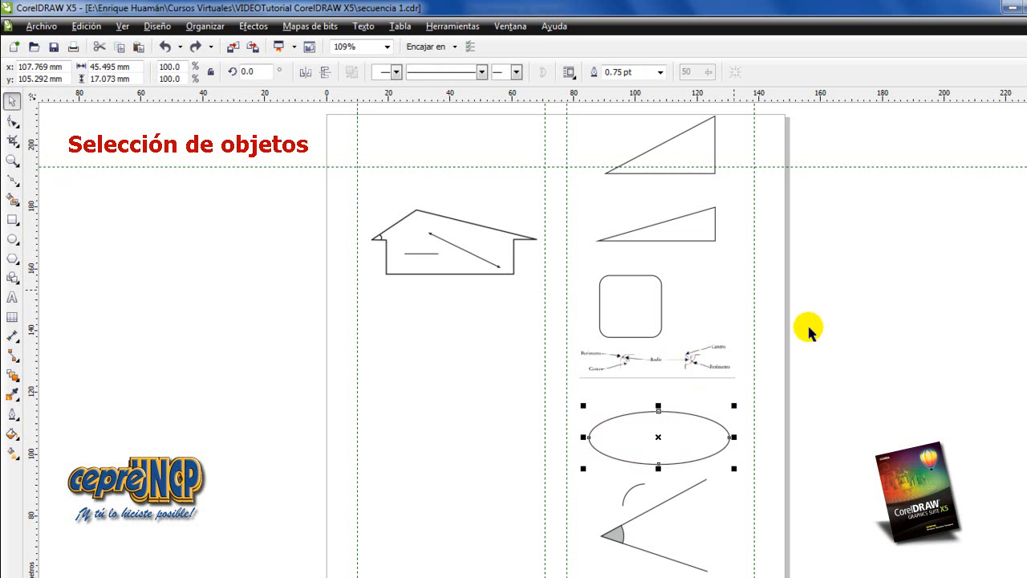
left_click(880, 356)
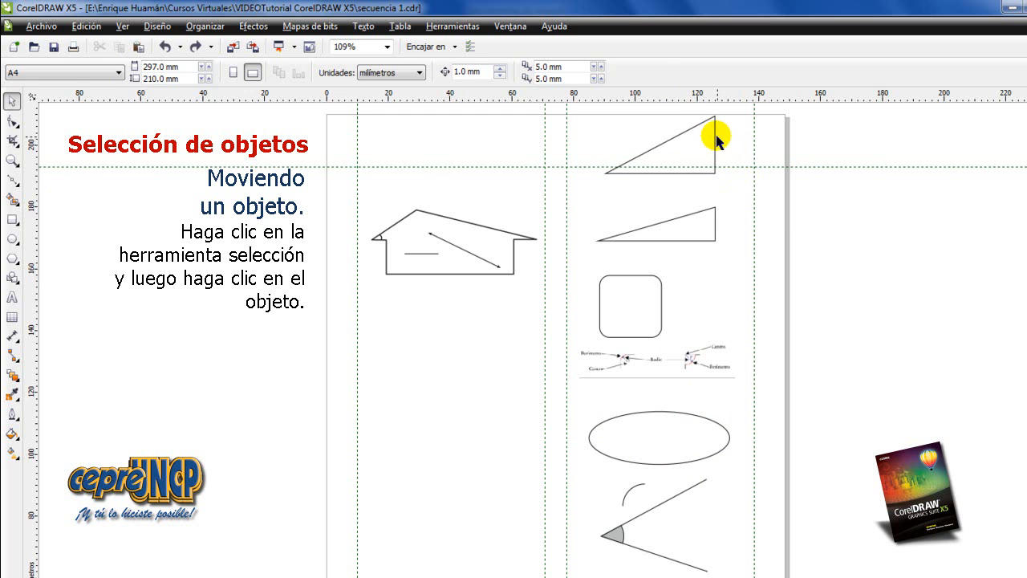
Try moving the upper right triangle about 87 mm down over the ellipse, and undo the move
left_click_drag(715, 137, 718, 406)
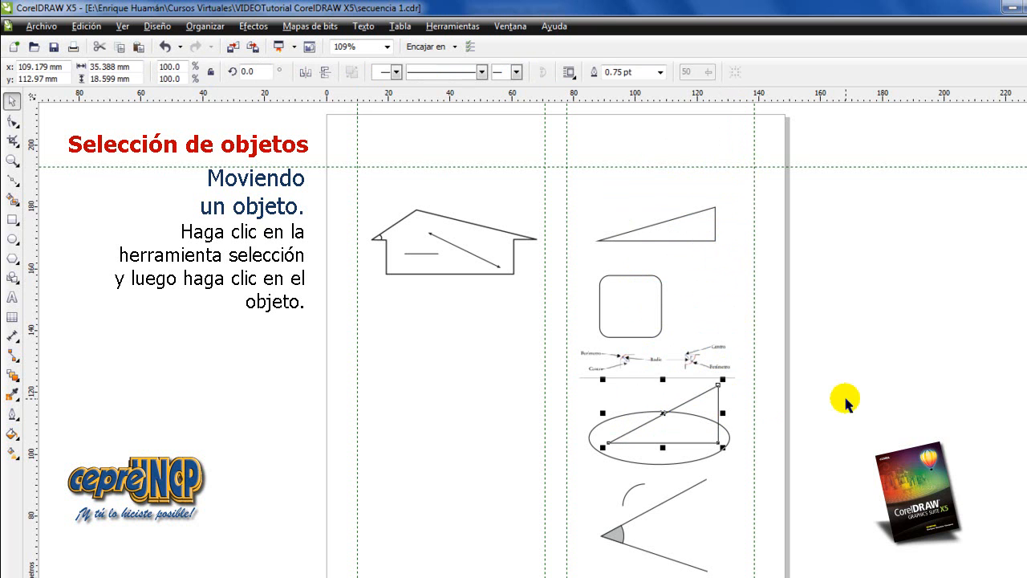
key("ctrl+z")
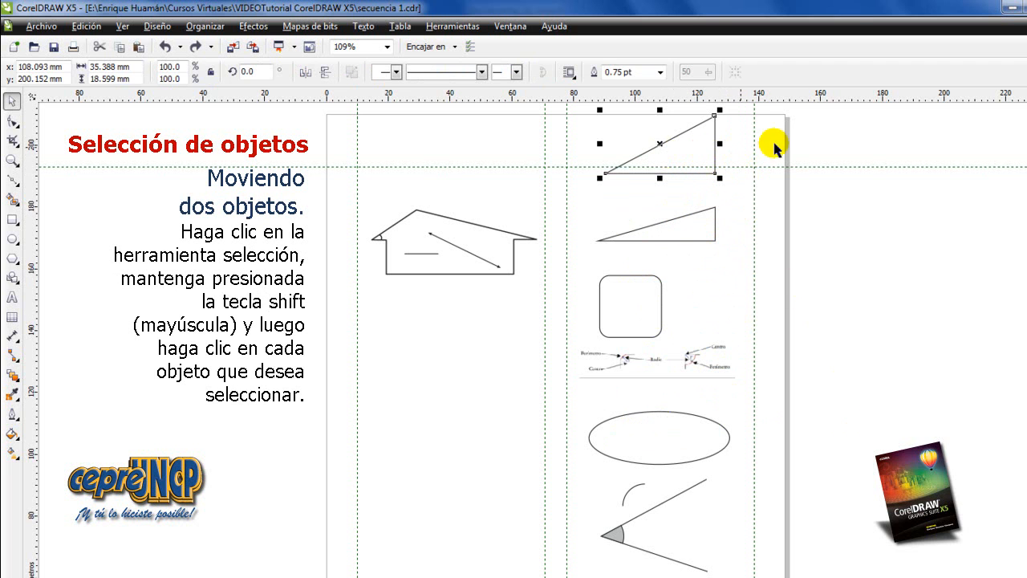
Select the upper right triangle and the lower one individually, and clear the selection
left_click(746, 141)
left_click(715, 138)
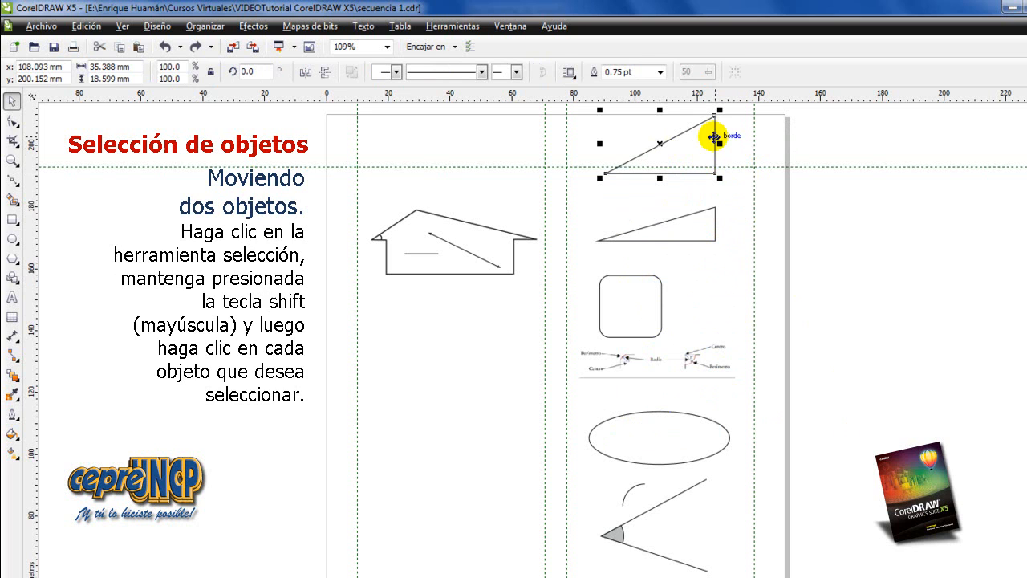
left_click(716, 215)
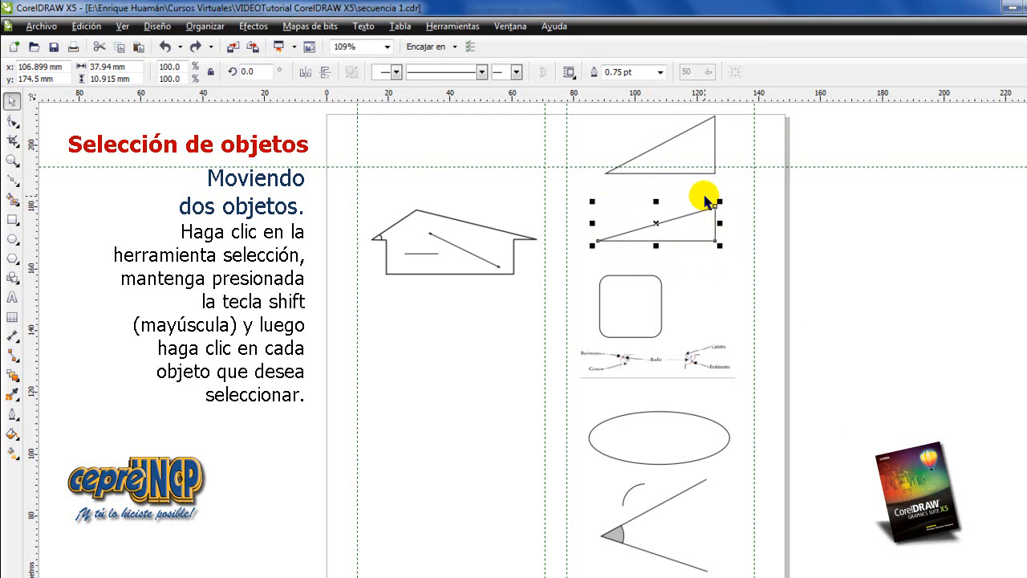
left_click(809, 145)
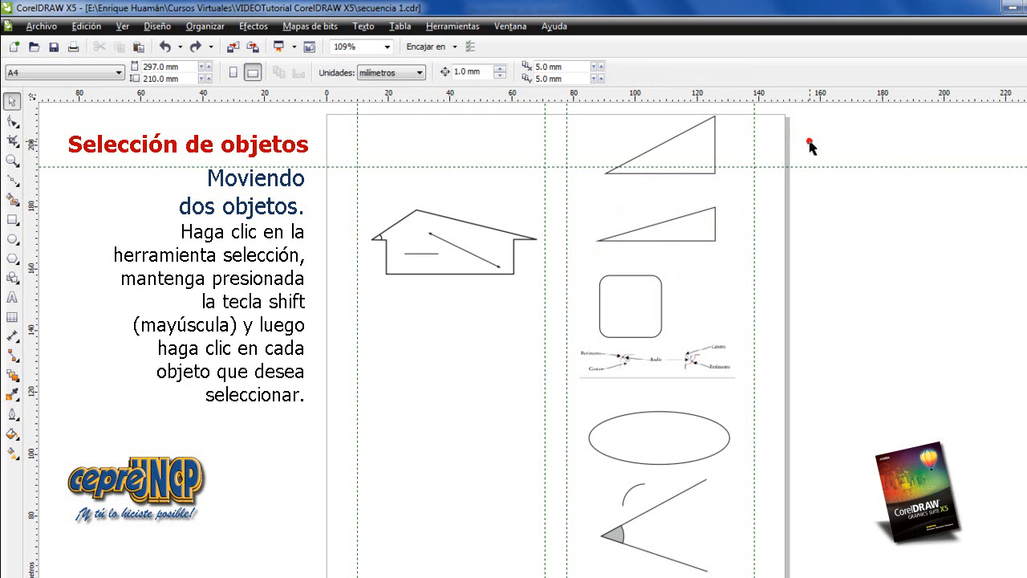
Select both right triangles together, try moving them about 55 mm left and 70 mm down, undo and deselect
left_click(715, 135)
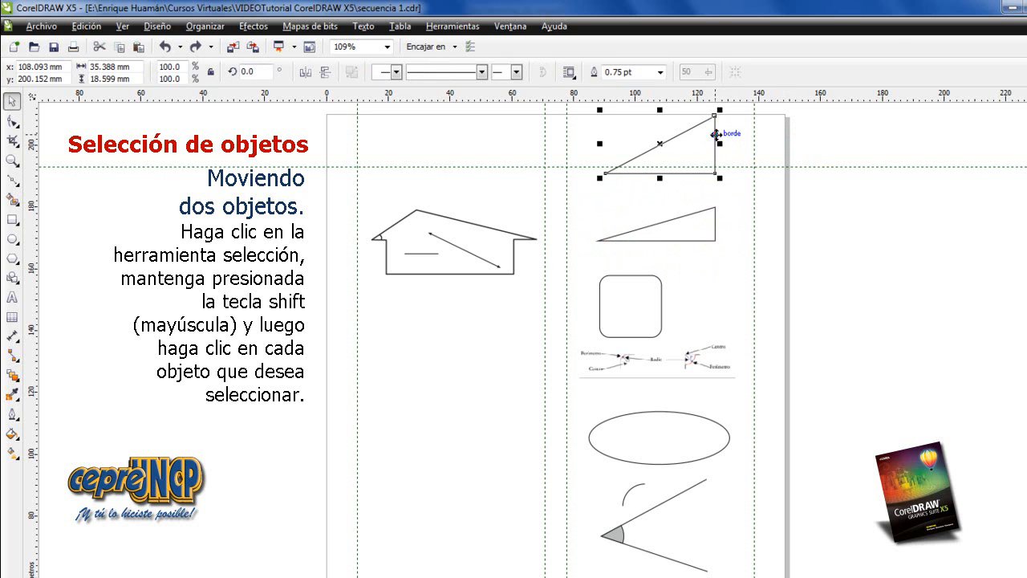
left_click(715, 211, "shift")
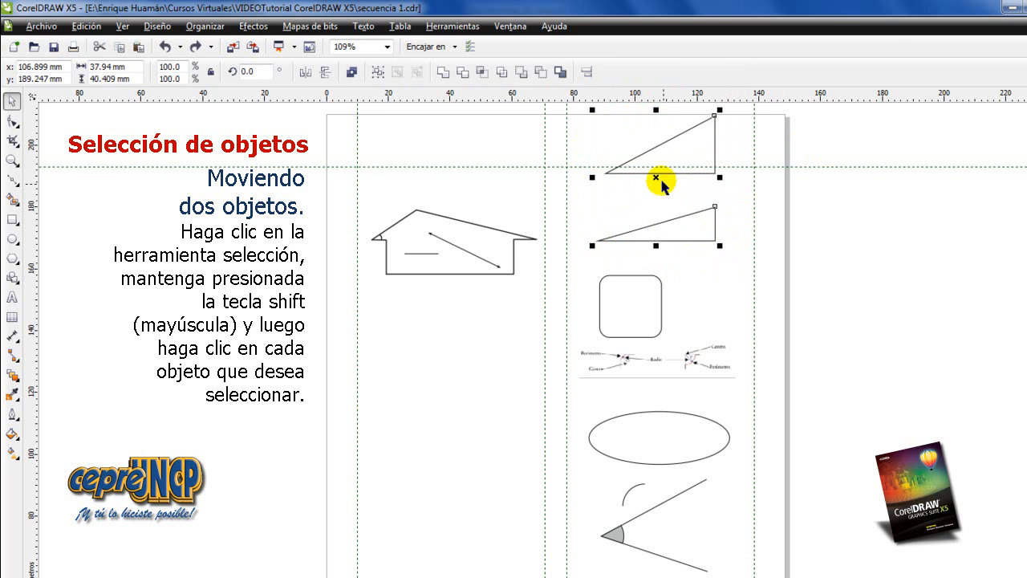
left_click_drag(655, 177, 491, 389)
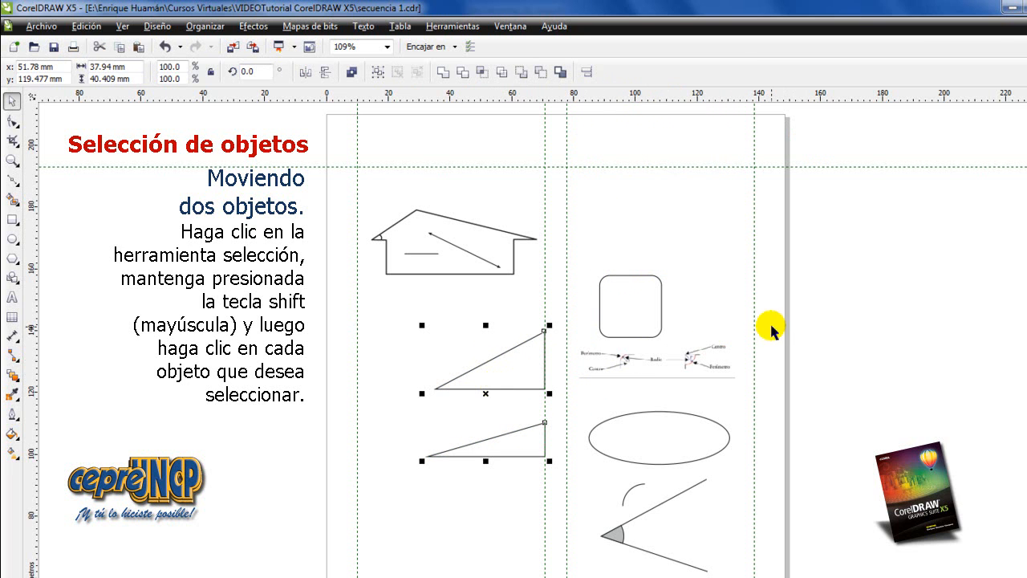
key("ctrl+z")
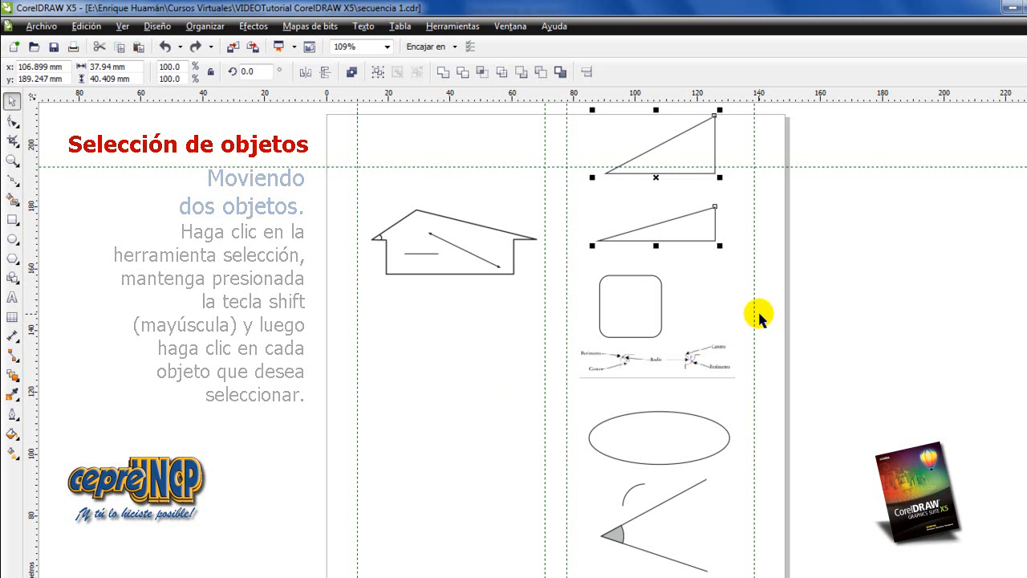
left_click(846, 253)
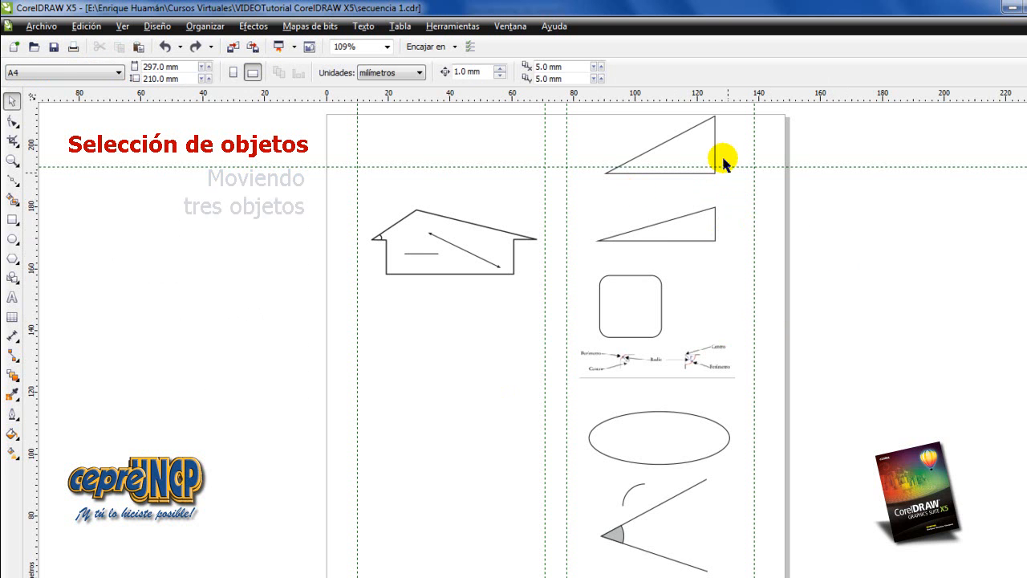
Select both right triangles and the rounded square together, try moving them down and to the left, and undo the move
left_click(714, 129)
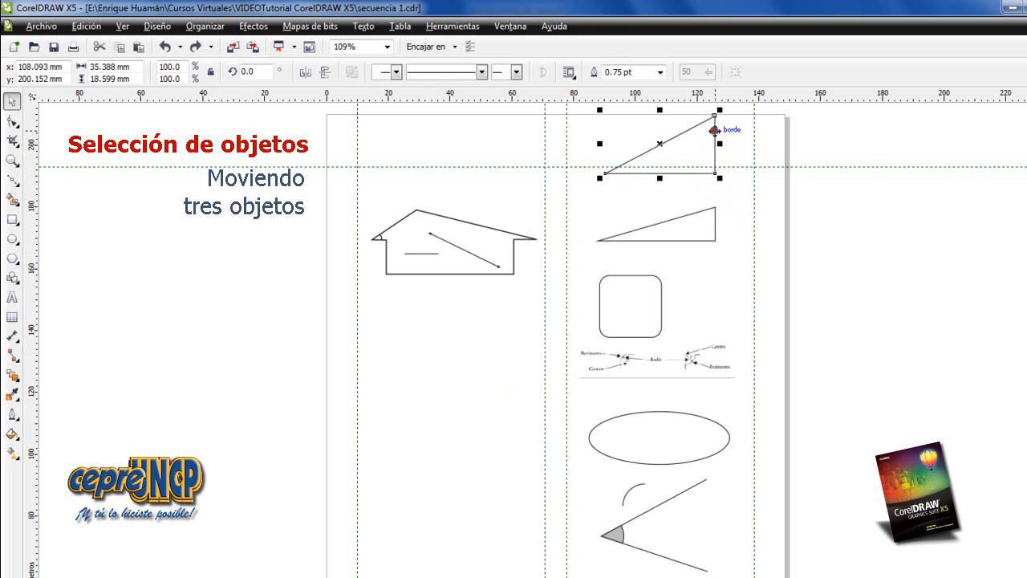
left_click(715, 213, "shift")
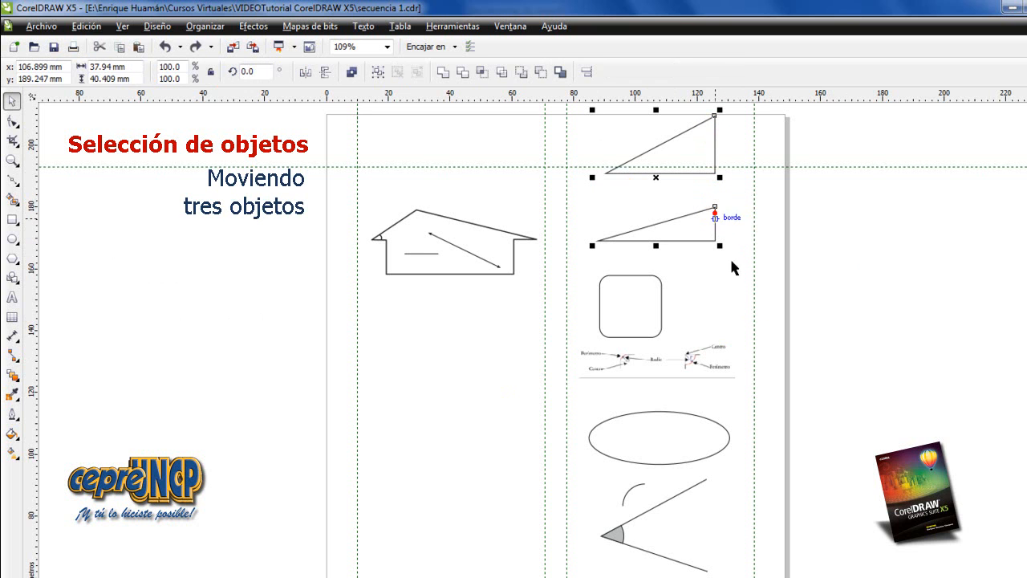
left_click(649, 276, "shift")
left_click_drag(668, 233, 534, 307)
key("ctrl+z")
Try shrinking the three selected shapes about their common centre to about 20.5 × 38.7 mm, undo the scaling and deselect
mouse_move(720, 110)
left_mouse_down()
mouse_move(697, 161)
mouse_move(718, 112)
left_mouse_up()
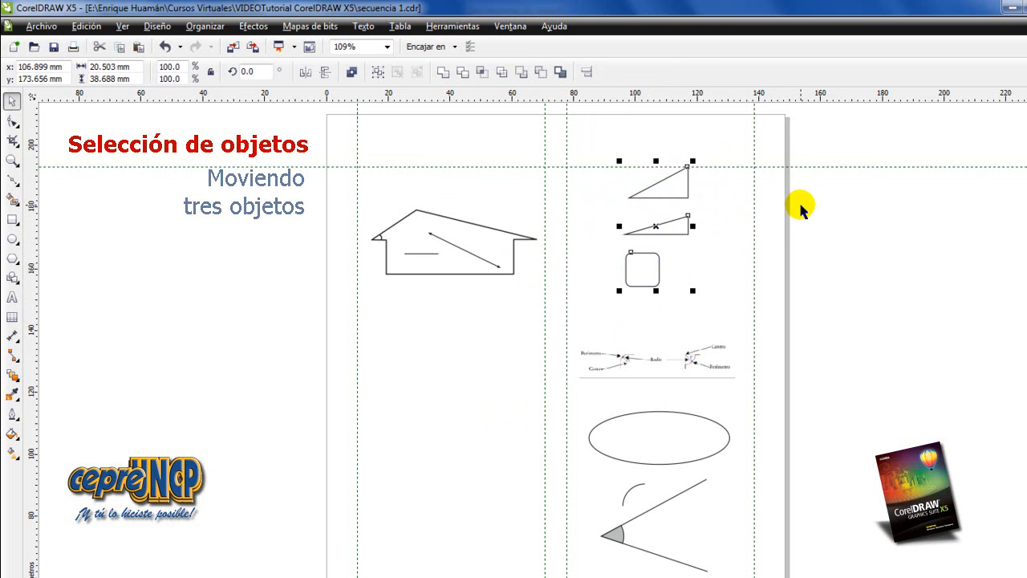
key("ctrl+z")
left_click(842, 285)
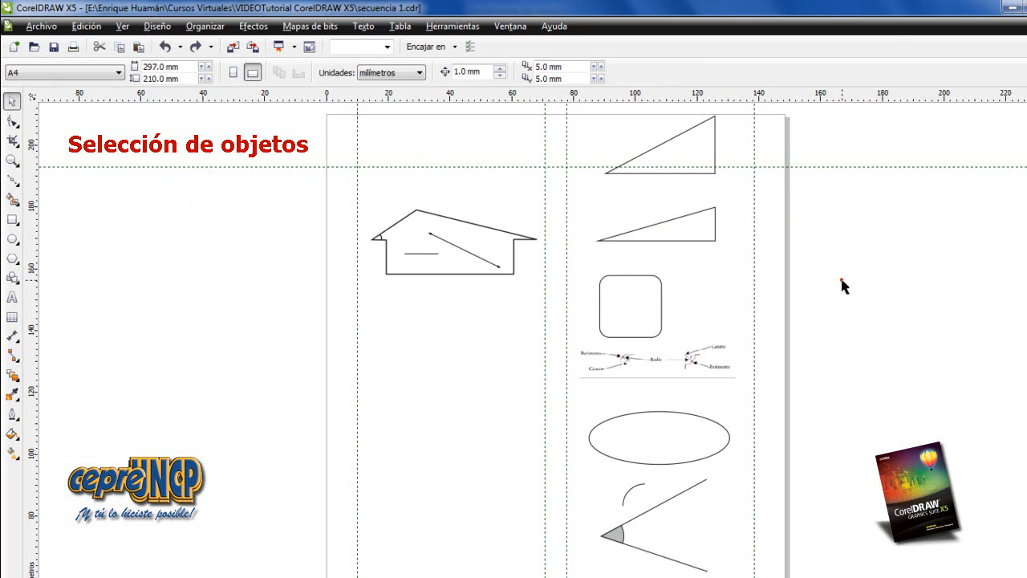
Select the lower right triangle and the labelled diagram below the rounded square one at a time
left_click(677, 133)
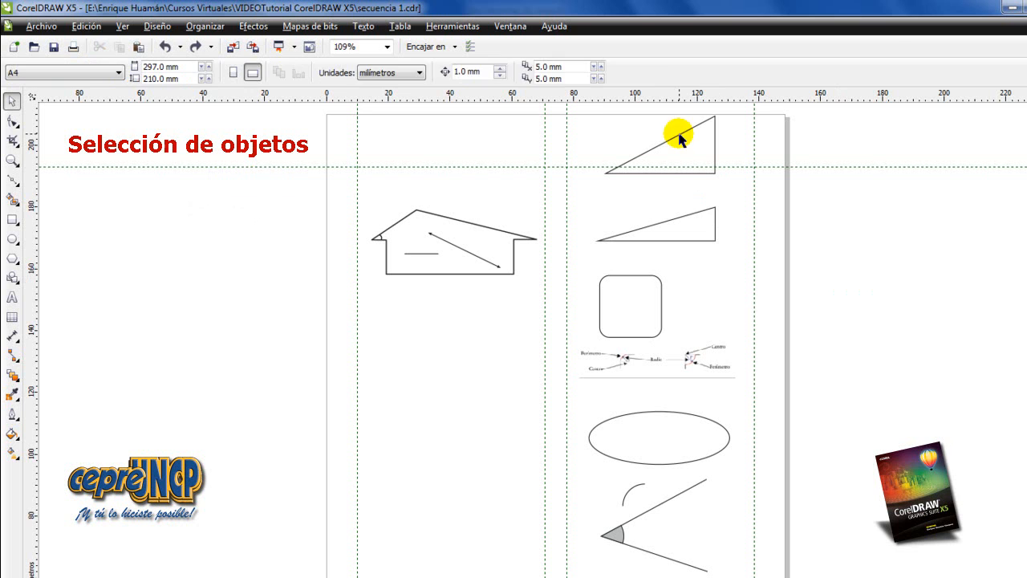
left_click(698, 216)
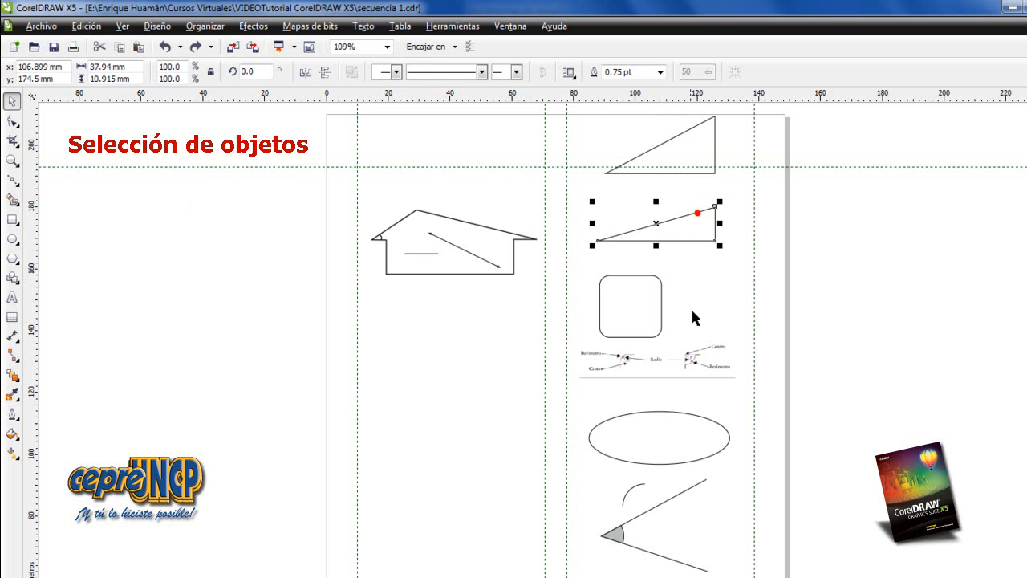
left_click(698, 359)
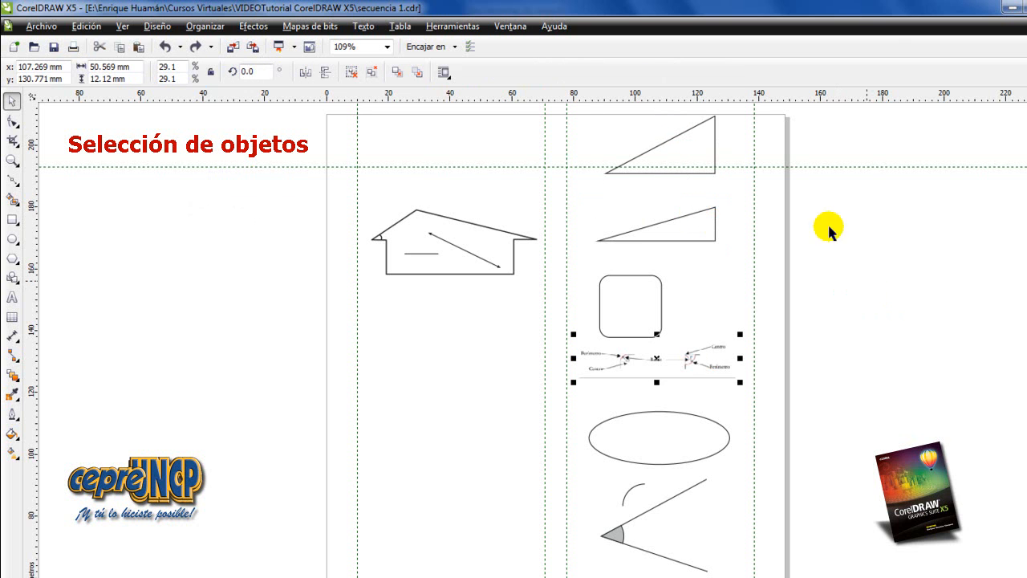
Select both right triangles and the labelled diagram, try moving them about 48 mm right and 9 mm down, undo and deselect
left_click(716, 130)
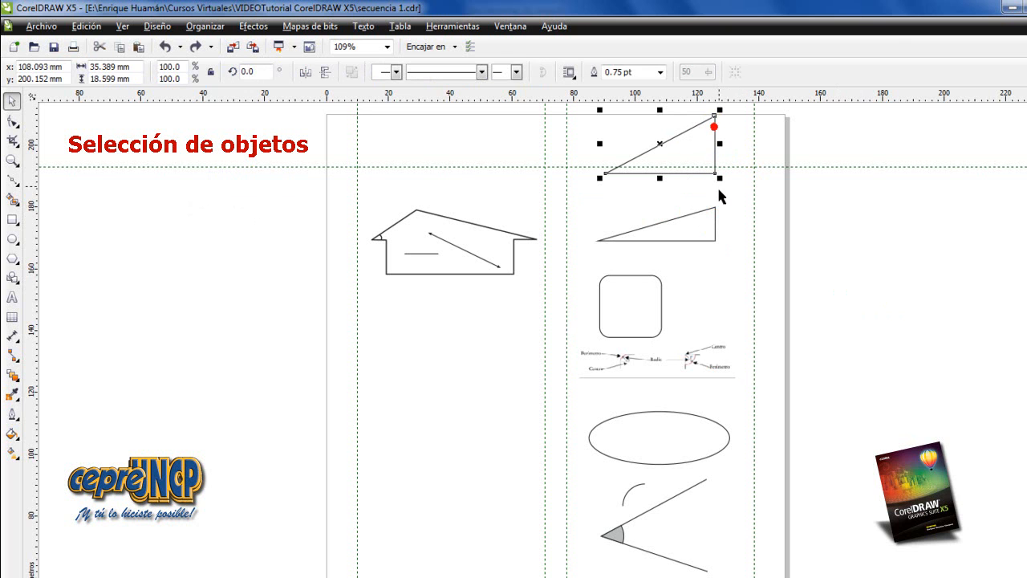
left_click(714, 223, "shift")
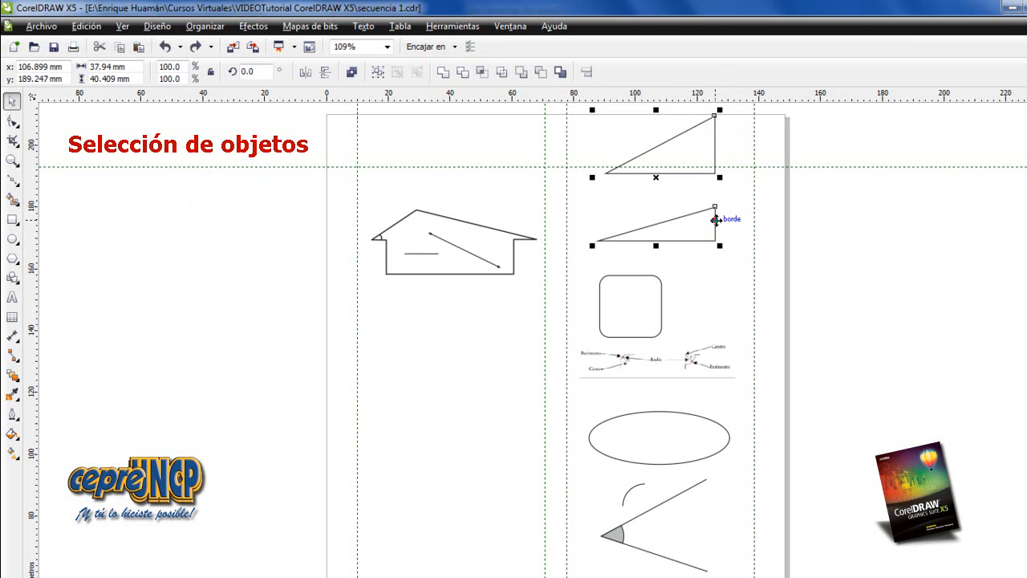
left_click(710, 346, "shift")
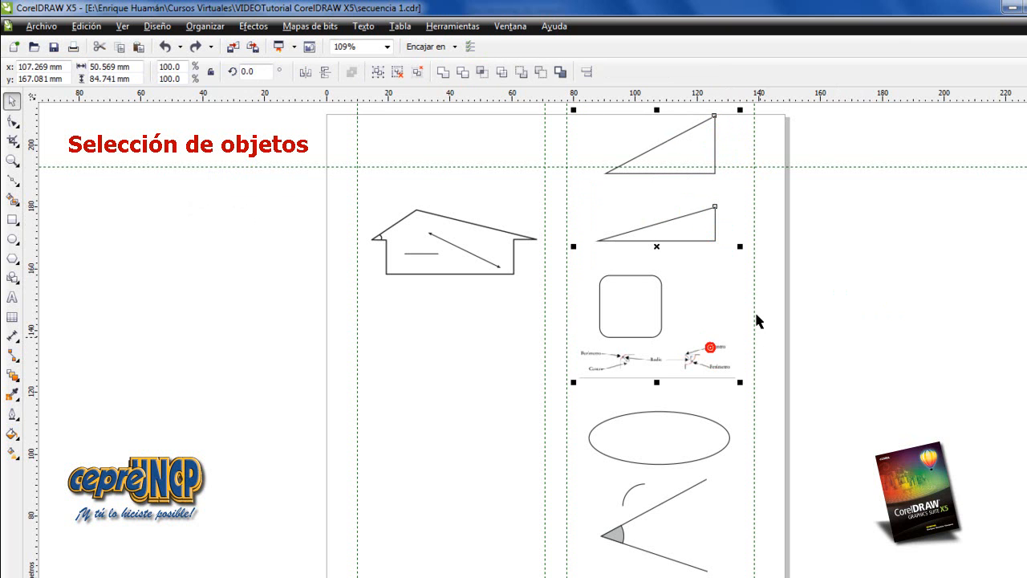
left_click_drag(656, 246, 805, 274)
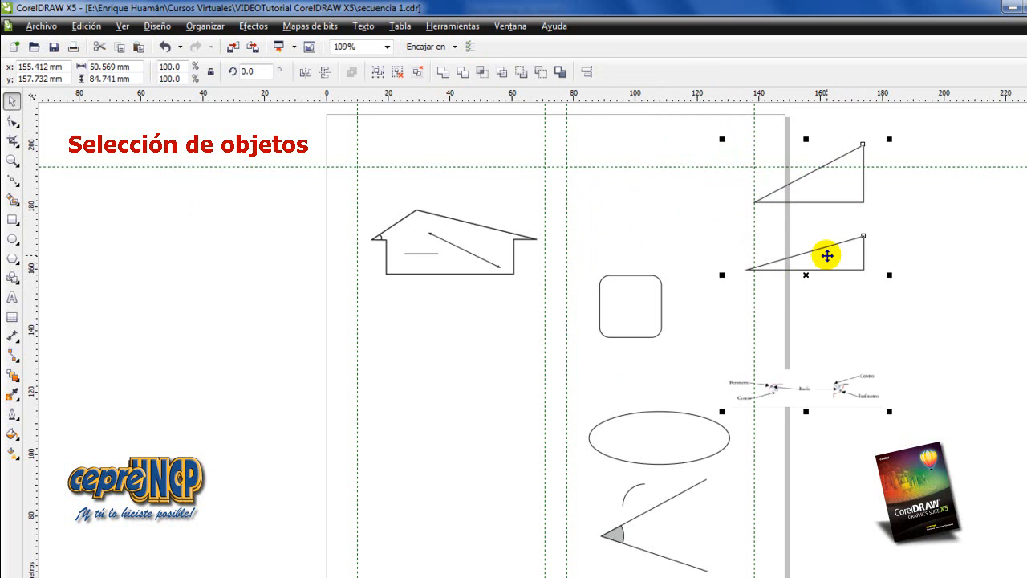
key("ctrl+z")
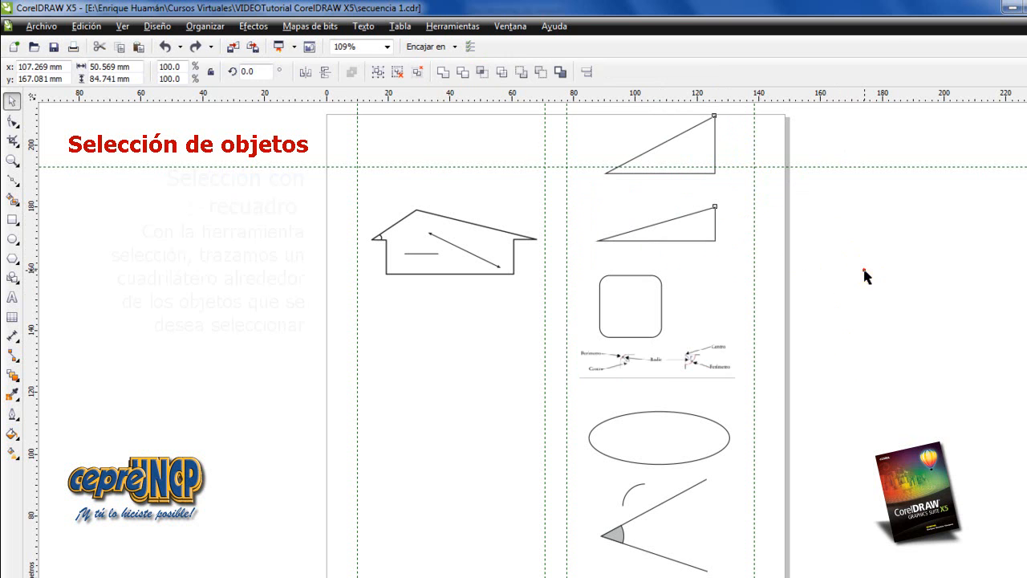
left_click(864, 271)
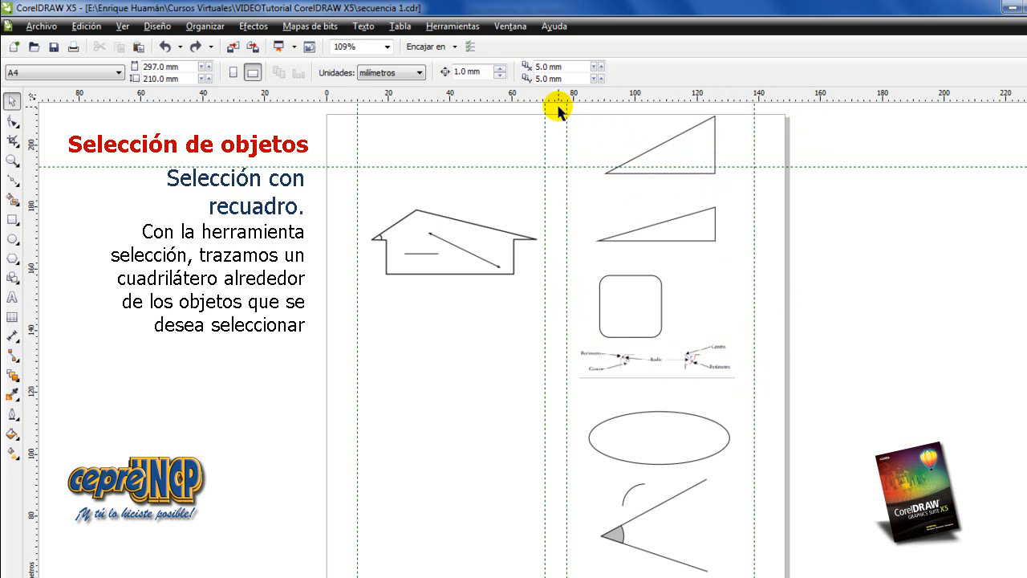
Marquee-select the triangles, rounded square and labelled diagram, try moving them about 17 mm right and 5 mm down, undo and deselect
left_click_drag(558, 110, 775, 408)
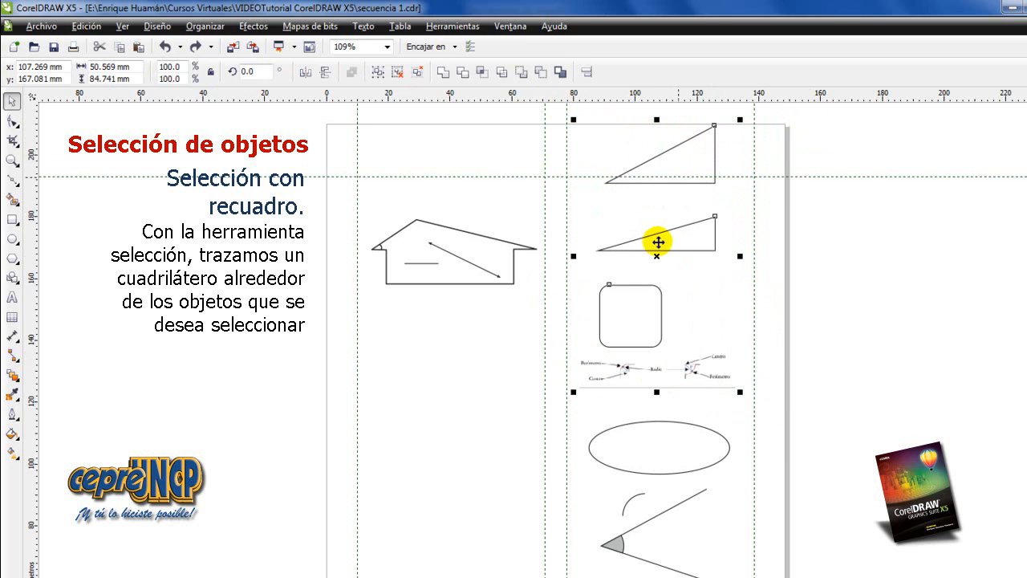
left_click_drag(656, 259, 707, 273)
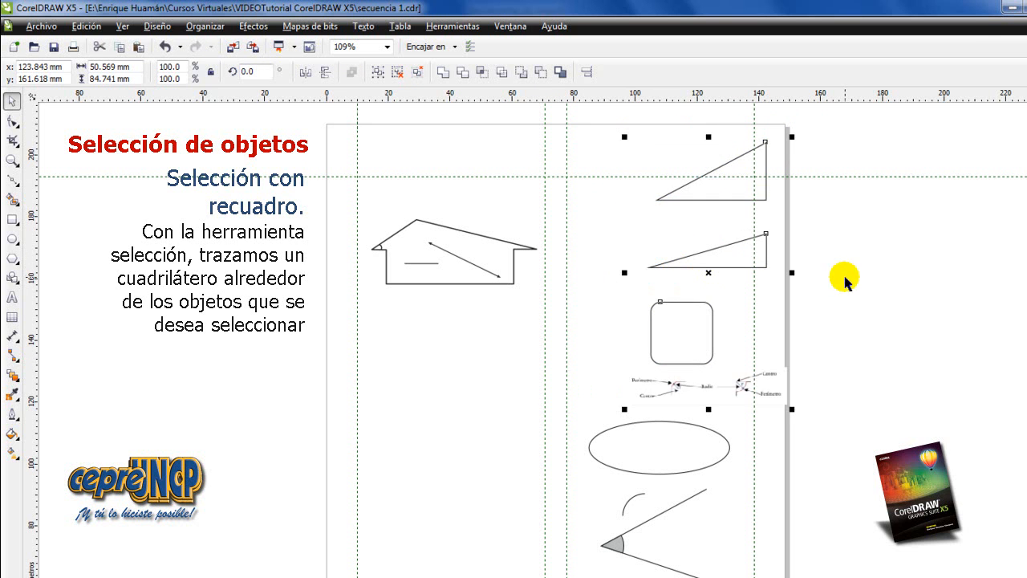
key("ctrl+z")
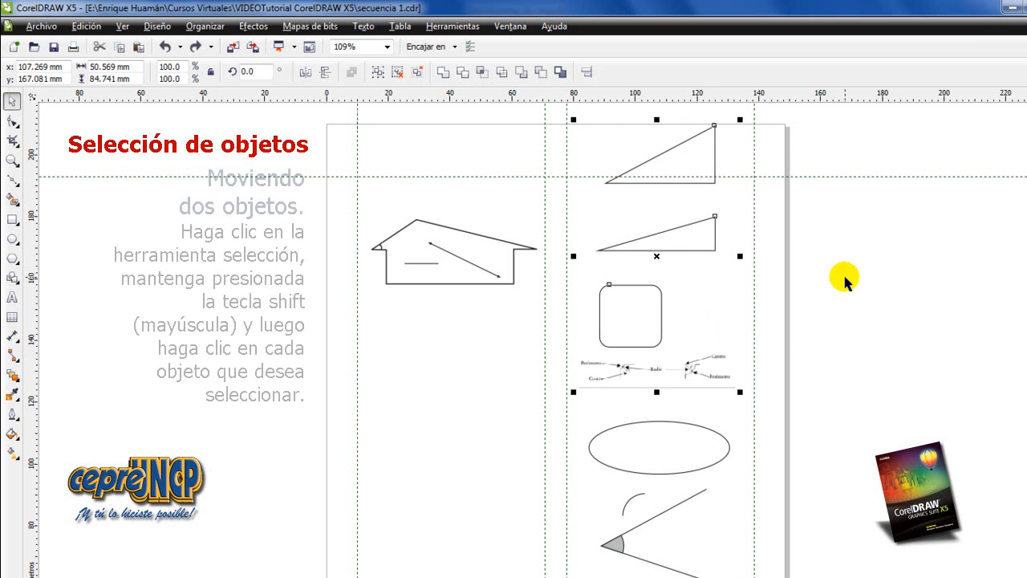
left_click(844, 280)
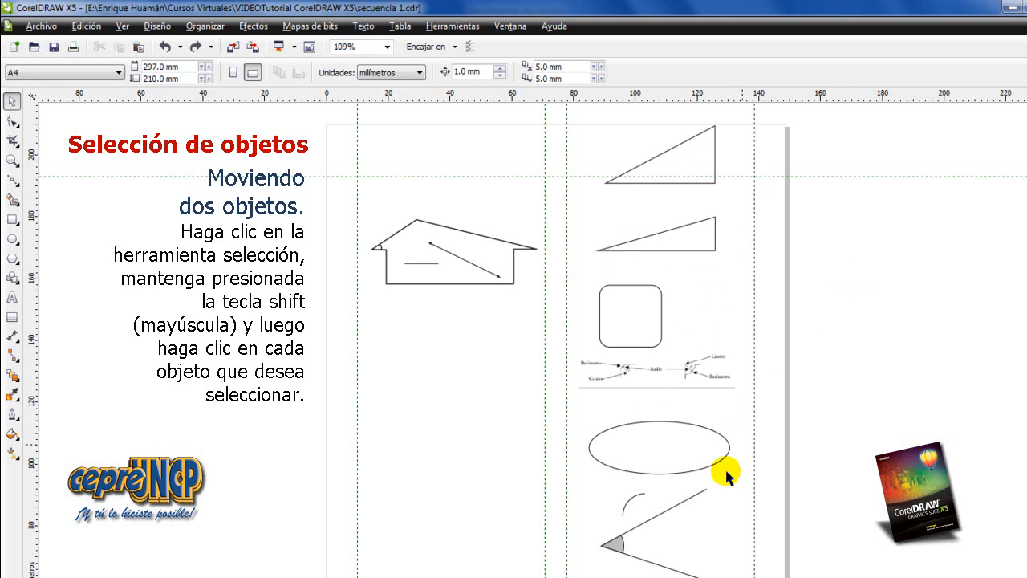
Select the small arc, the house's double-headed arrow and the upper triangle, try moving them about 67 mm right, undo and deselect
left_click(634, 498)
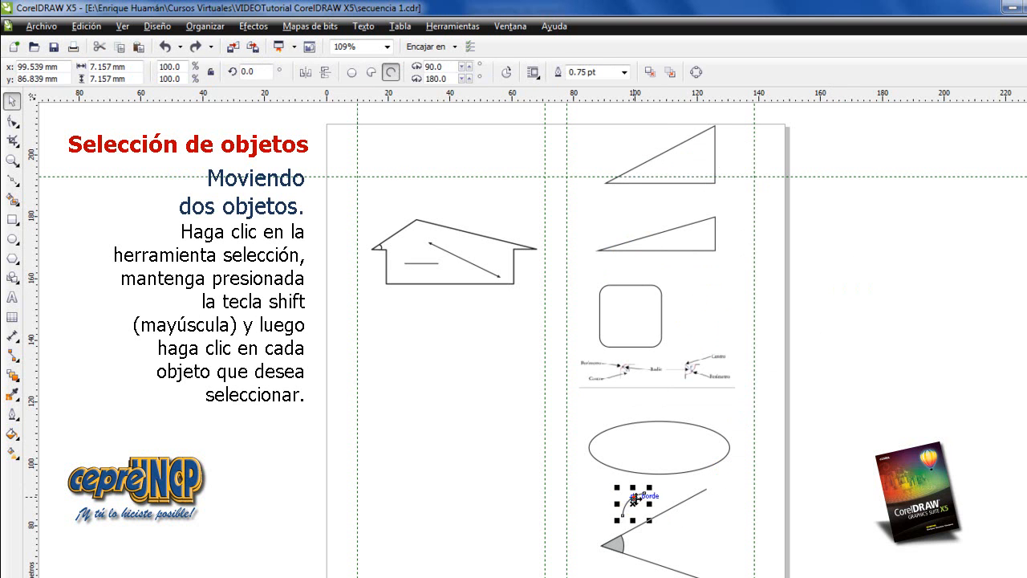
left_click(466, 262, "shift")
left_click(714, 142, "shift")
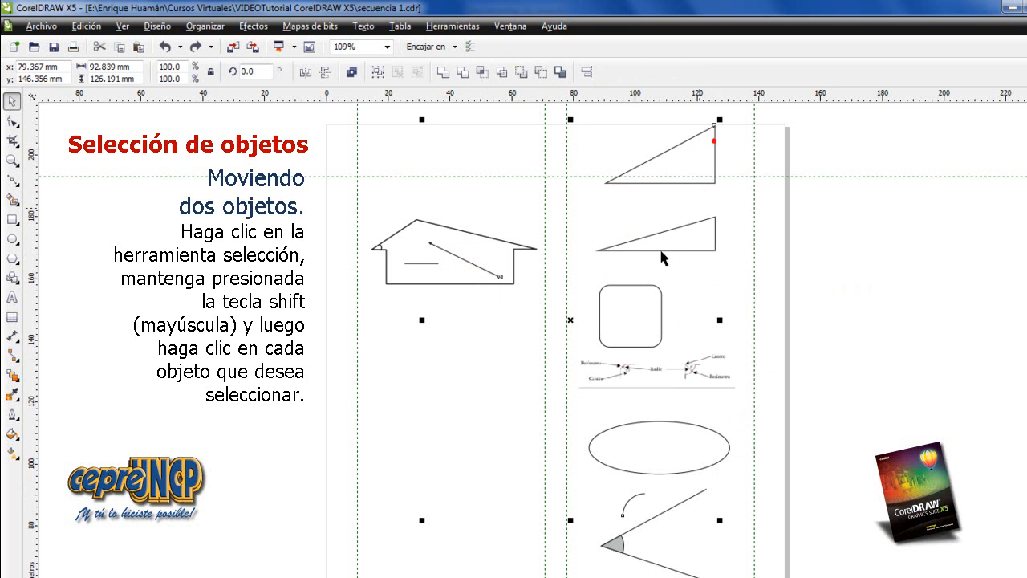
left_click_drag(572, 318, 780, 312)
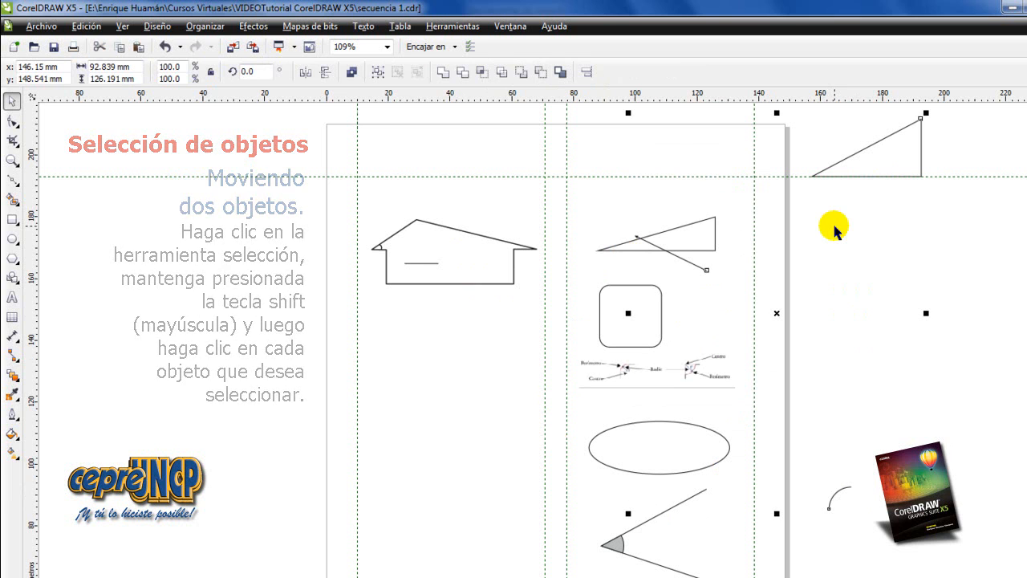
key("ctrl+z")
left_click(832, 253)
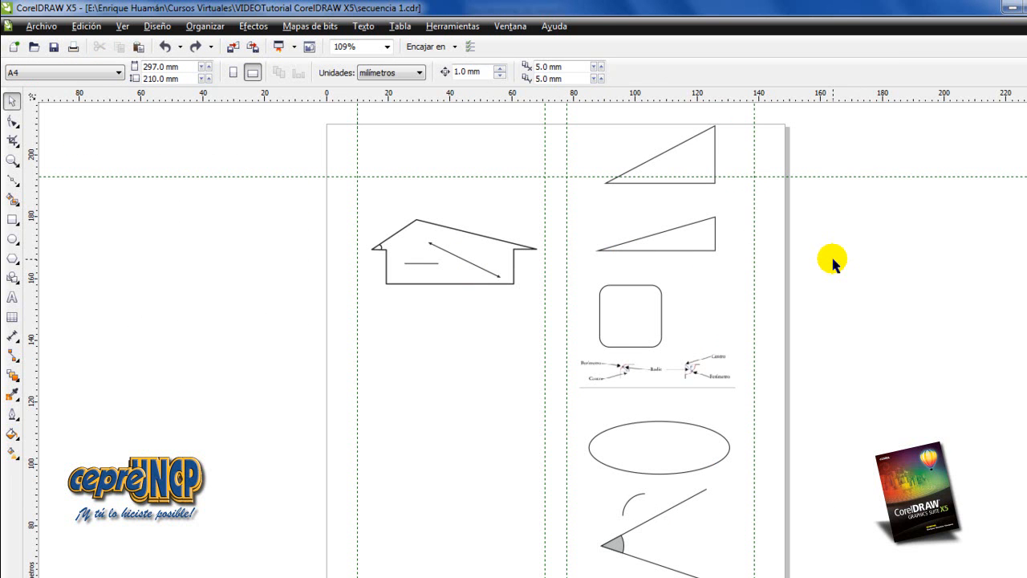
Select the rounded square in a close-up view with its rotation and skew handles active
key("F2")
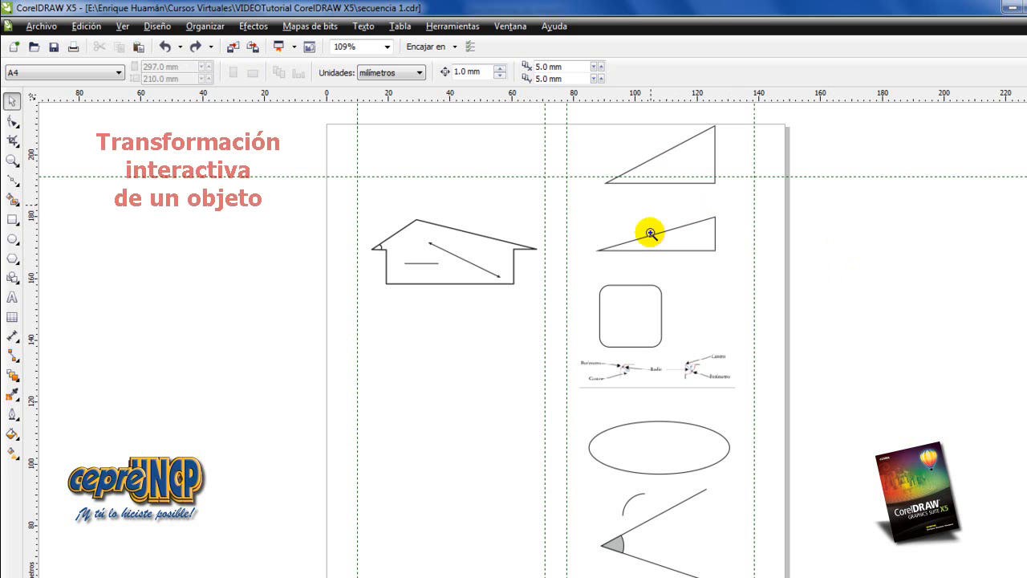
left_click_drag(553, 259, 734, 380)
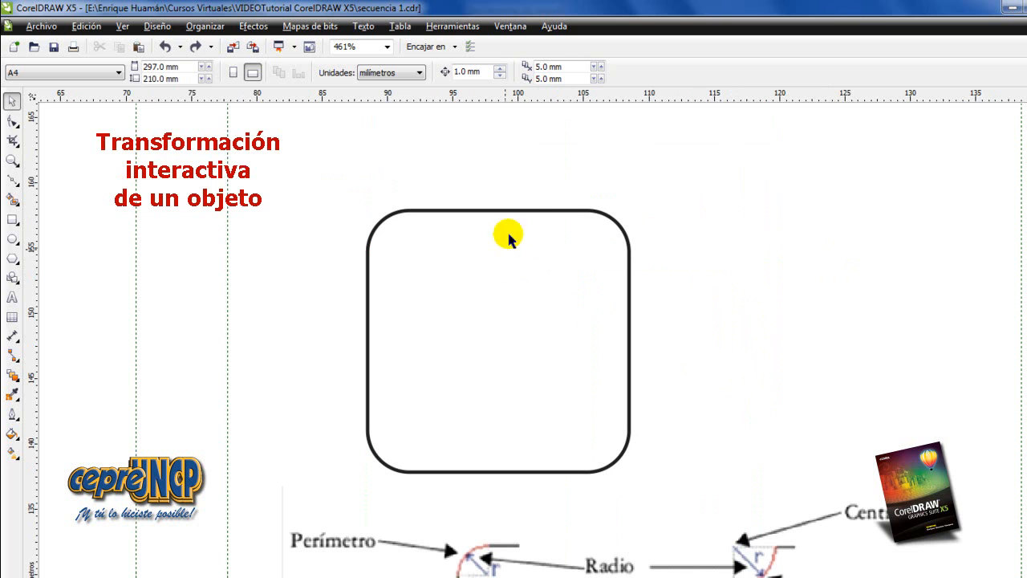
left_click(526, 211)
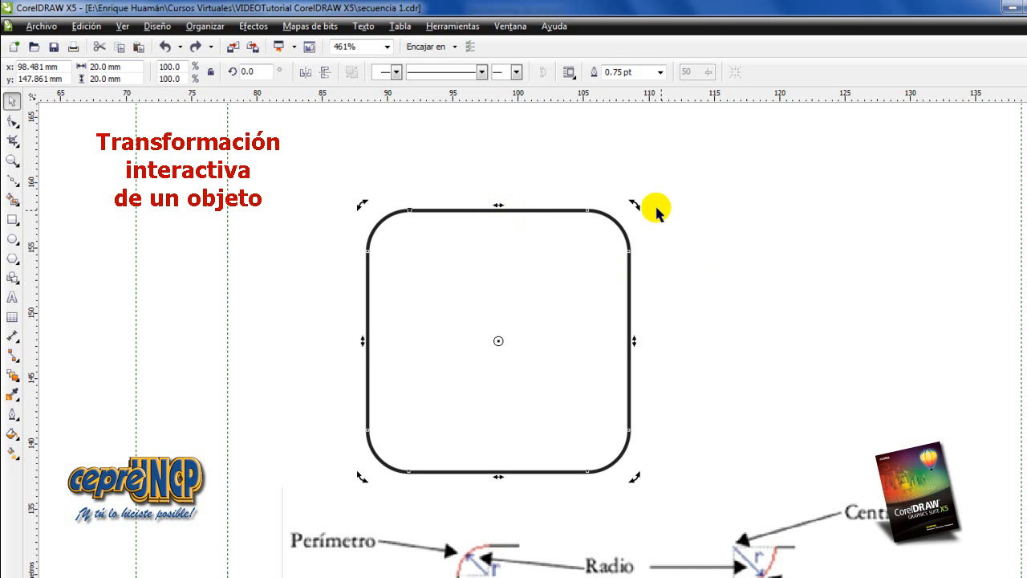
Try rotating the rounded square to 299° and skewing it horizontally and vertically, undoing each transformation
left_click_drag(634, 207, 572, 363)
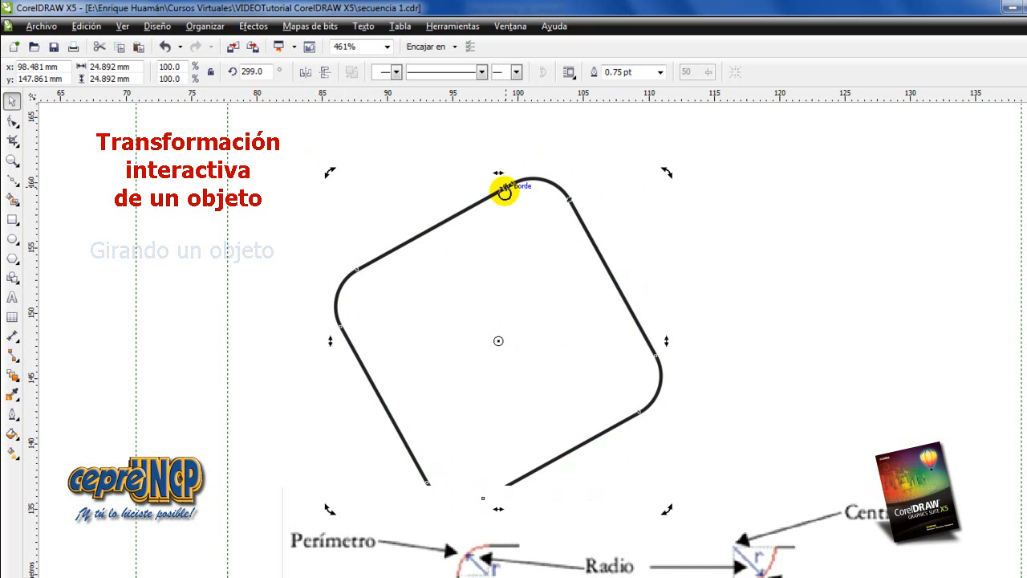
key("ctrl+z")
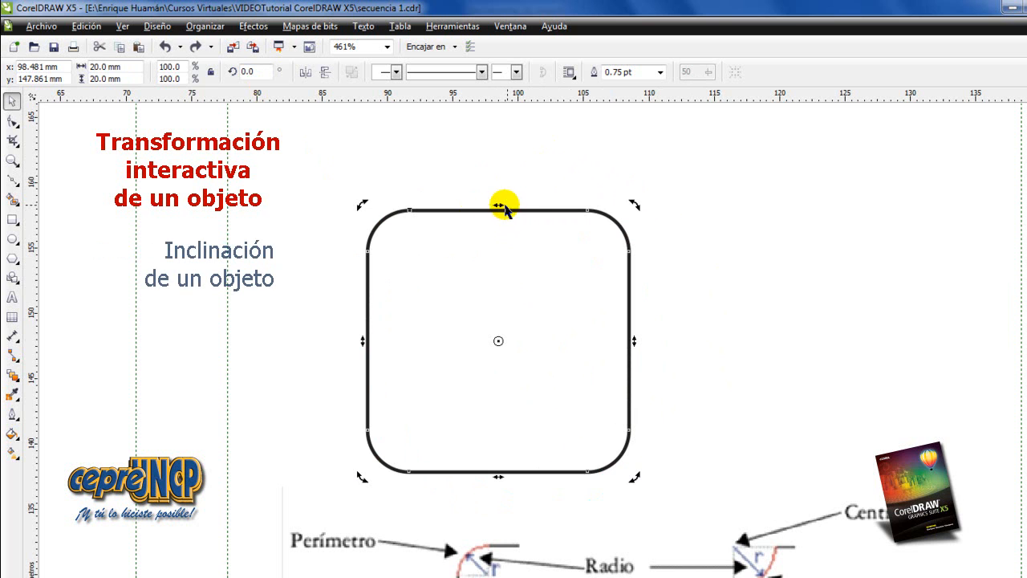
left_click_drag(495, 206, 596, 207)
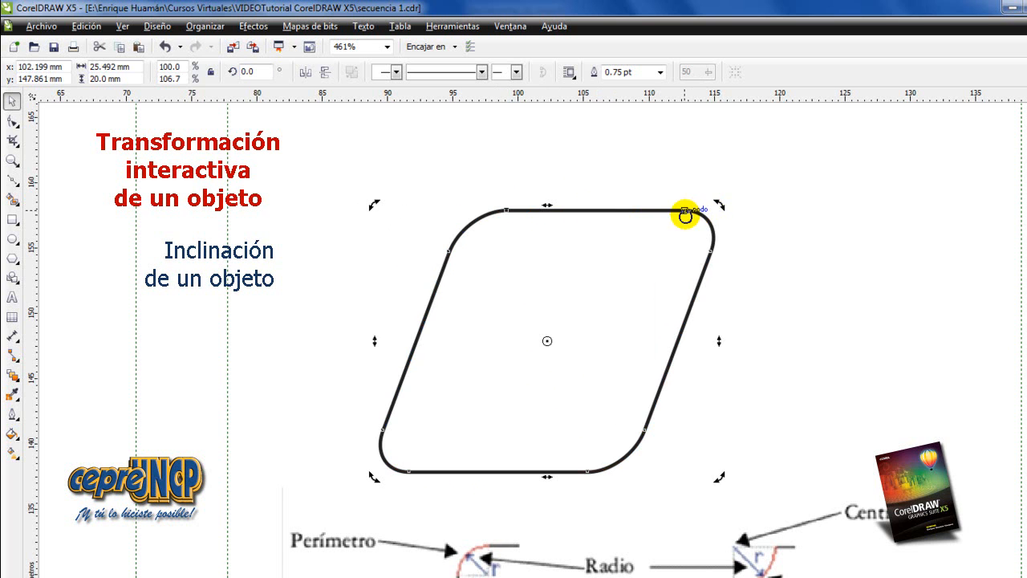
key("ctrl+z")
left_click_drag(363, 341, 363, 284)
key("ctrl+z")
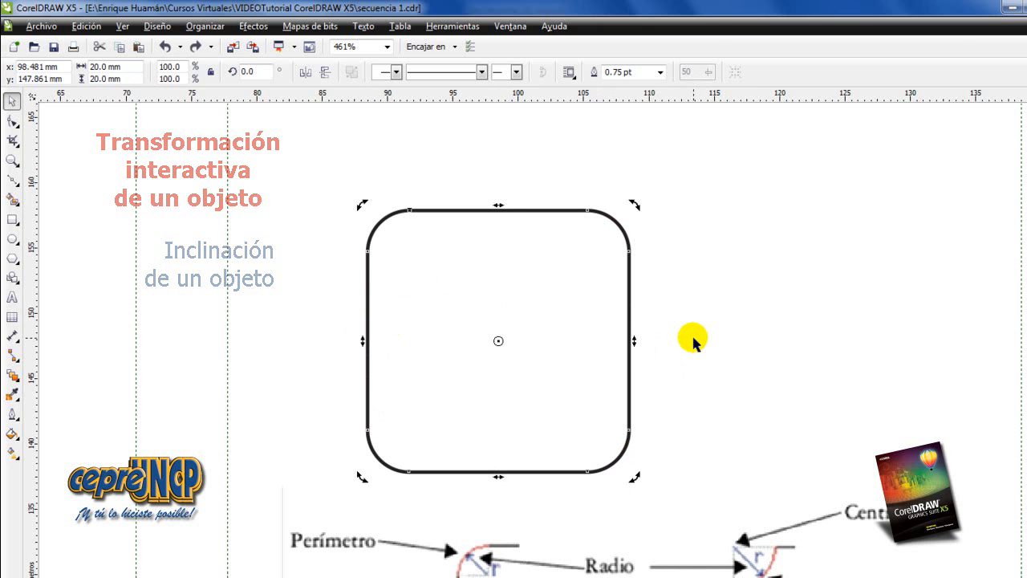
Switch the rounded square back to its scaling handles and copy it to the clipboard
left_click(526, 251)
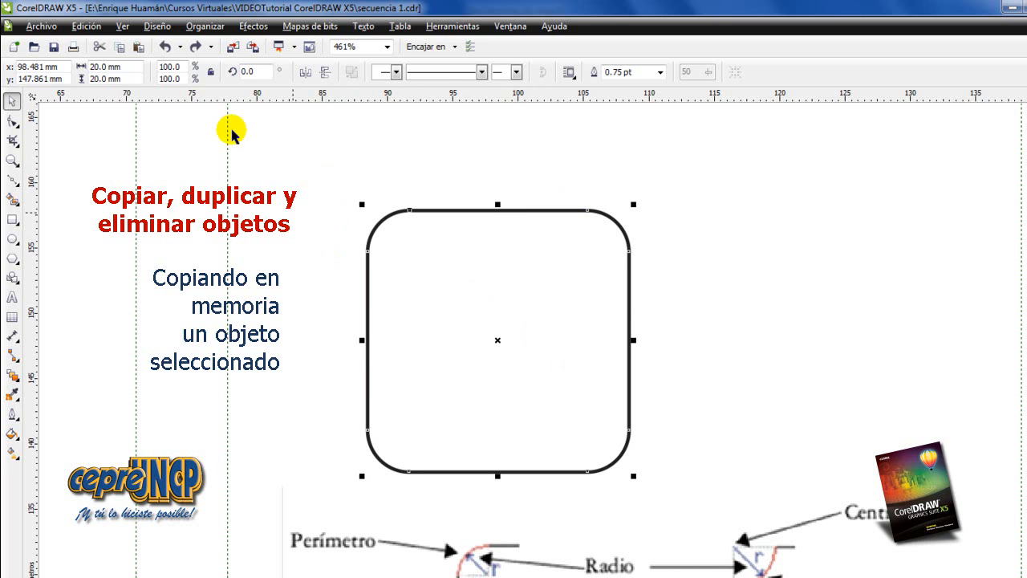
left_click(92, 29)
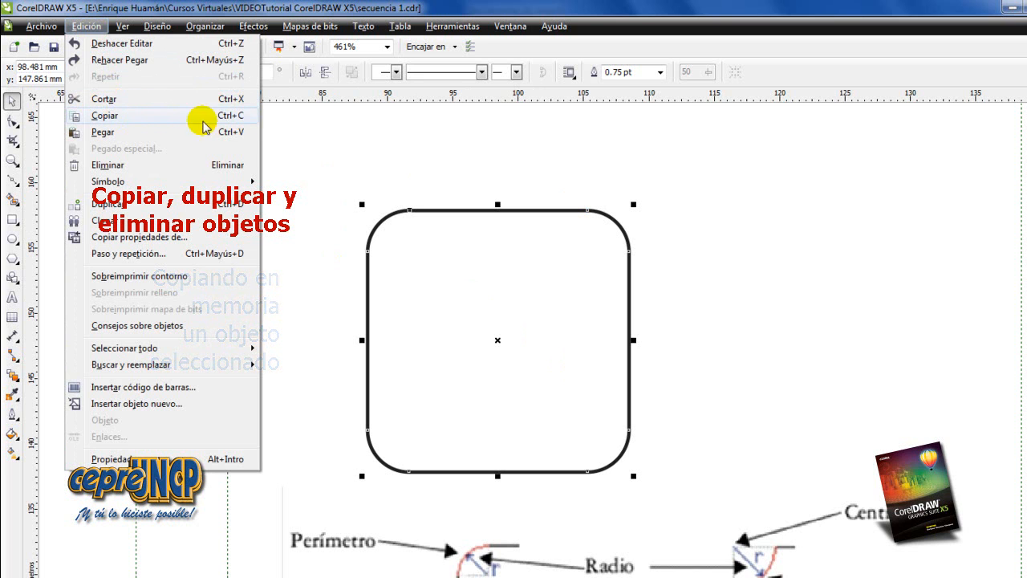
left_click(233, 117)
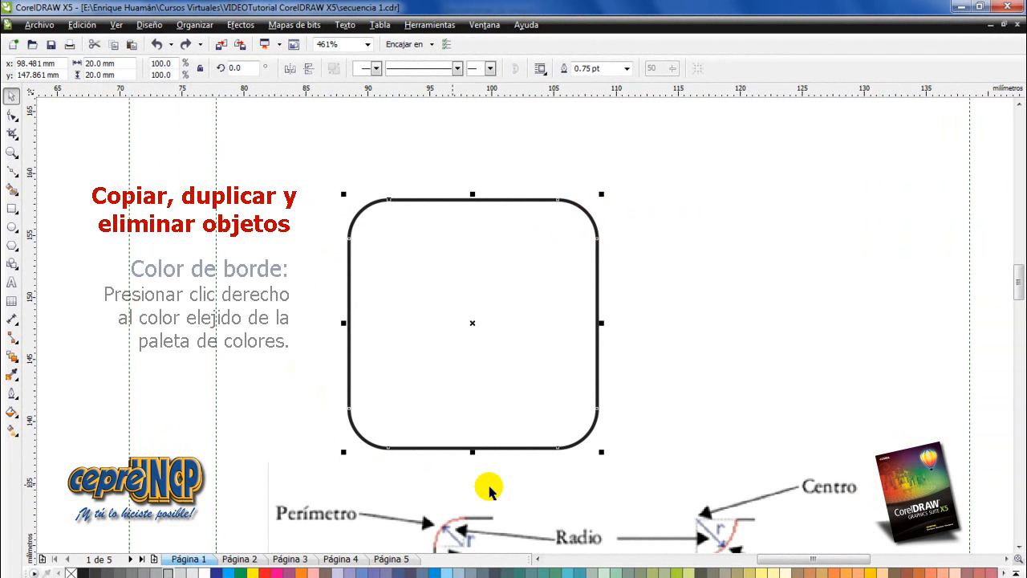
Give the rounded square a red outline, then paste the copied square and place it about 6 mm right and 1 mm up
right_click(264, 572)
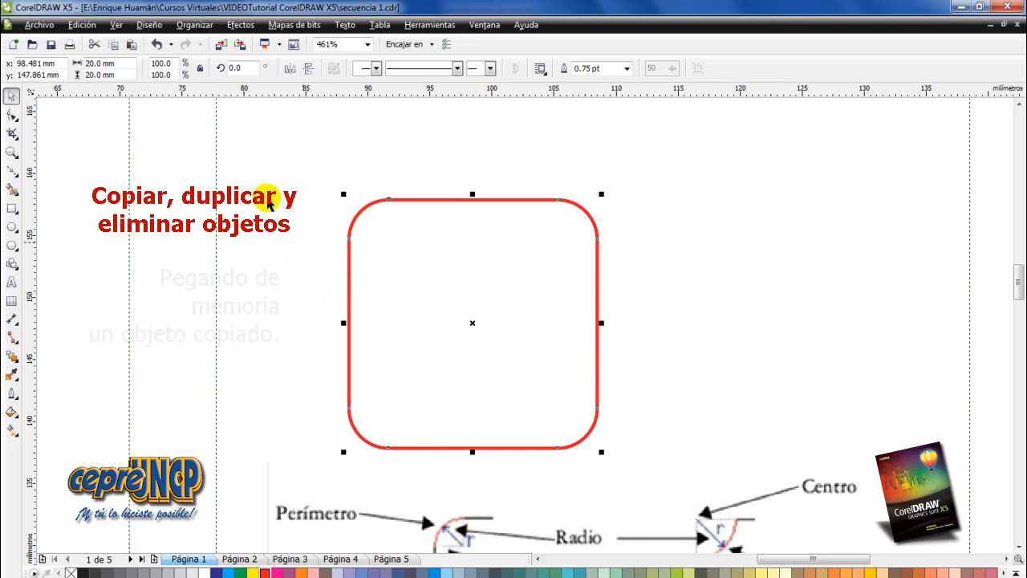
left_click(83, 26)
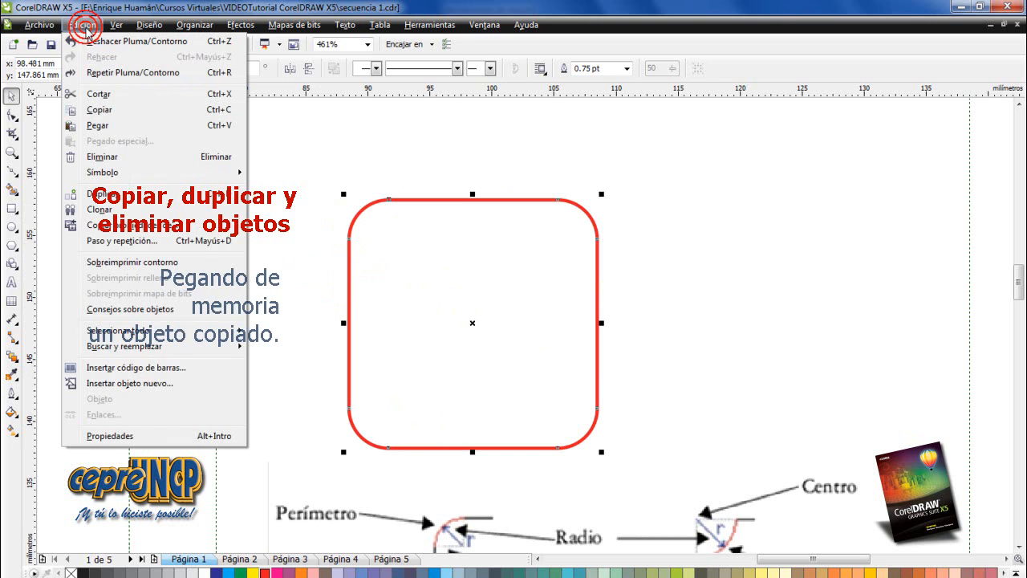
left_click(98, 125)
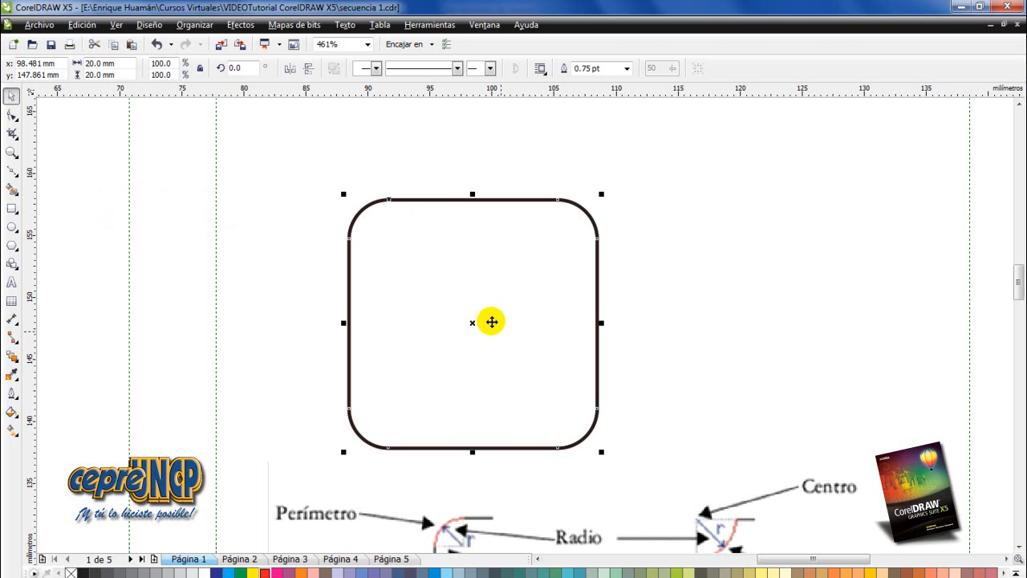
left_click_drag(474, 323, 545, 313)
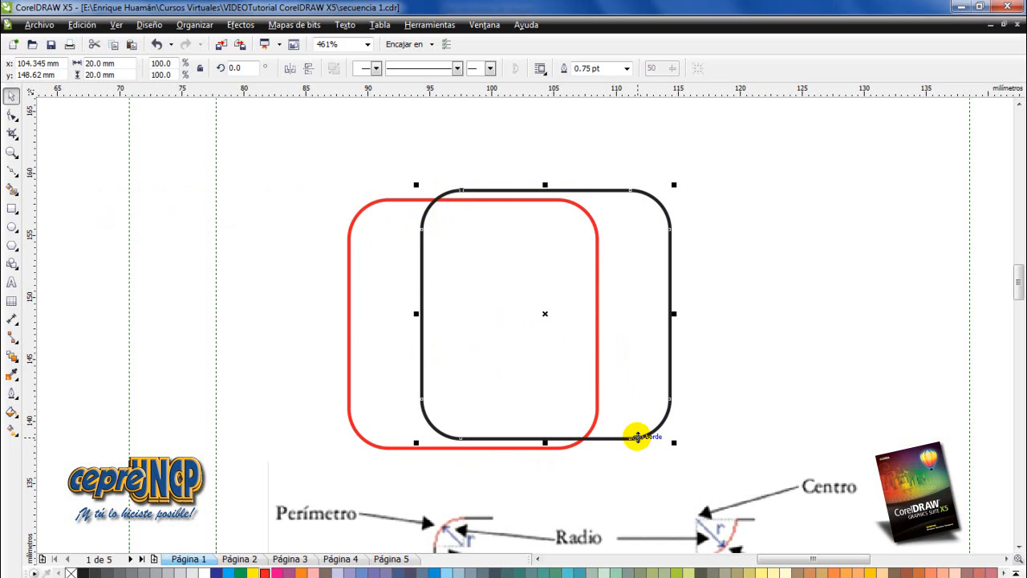
Undo the pasted square's move, the paste and the red outline
key("ctrl+z")
key("ctrl+z")
key("ctrl+shift+z")
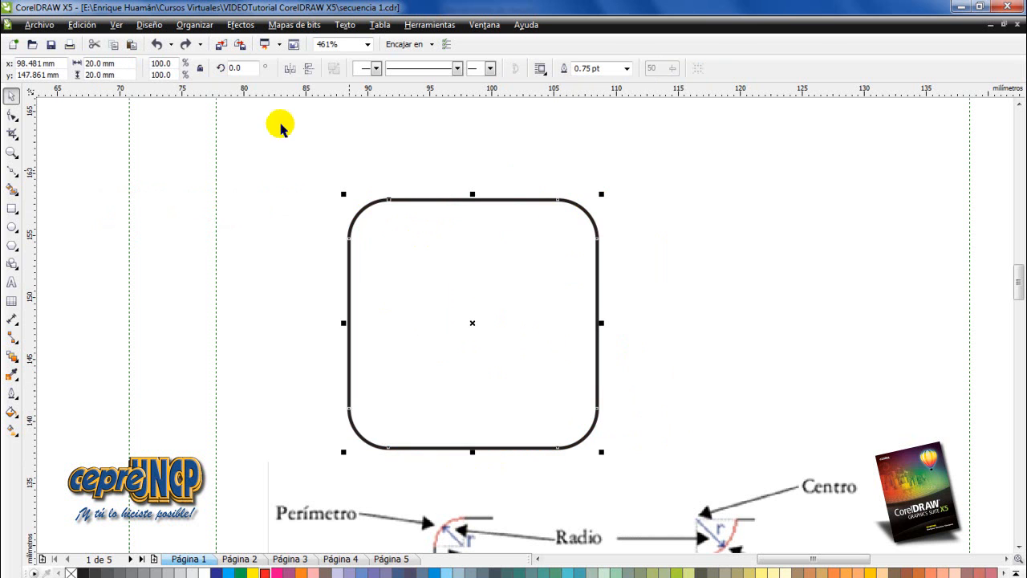
Try placing a duplicate of the rounded square about 26 mm right and 6 mm up, and undo it
left_click(94, 26)
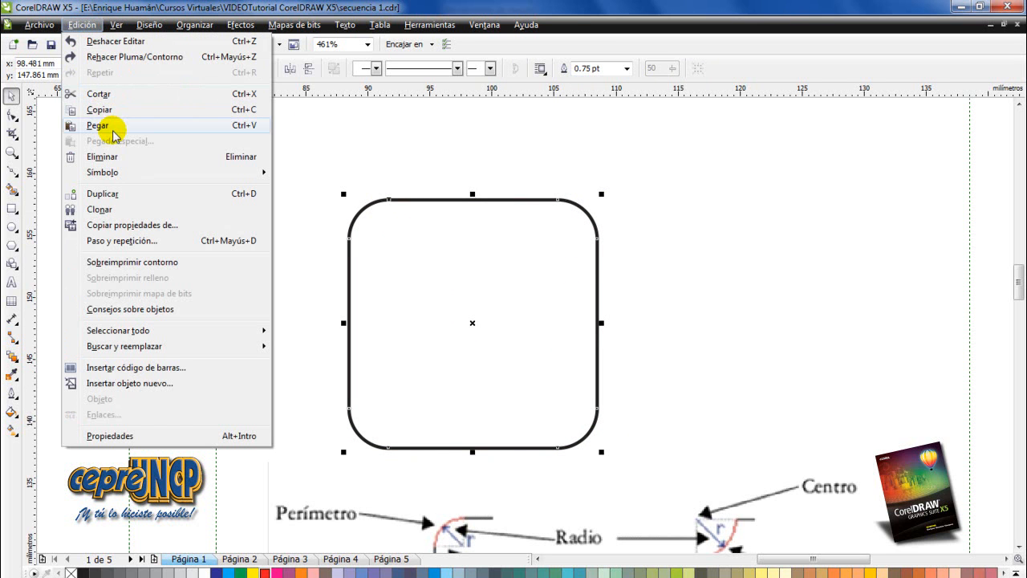
left_click(700, 278)
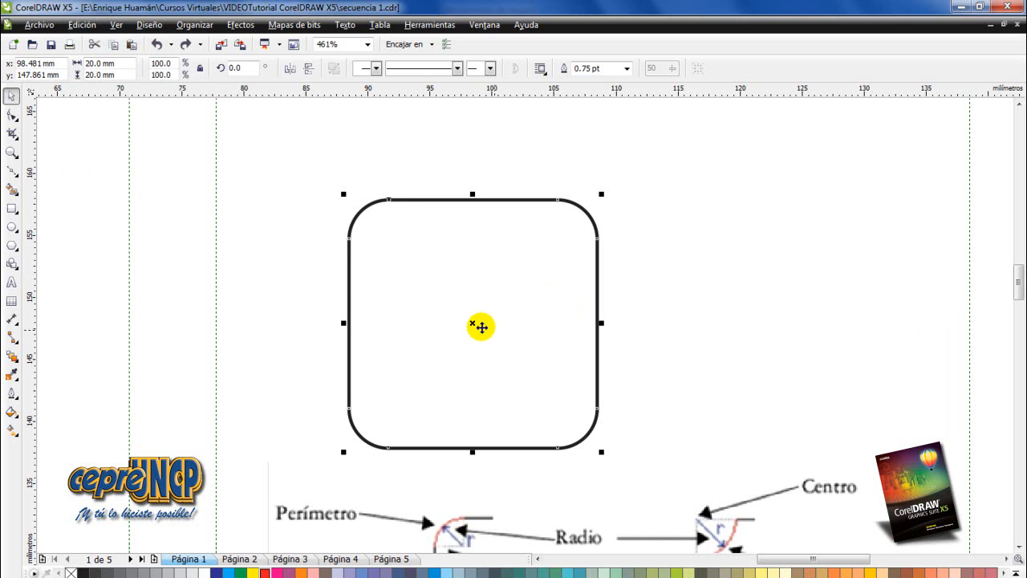
left_click_drag(473, 324, 800, 241)
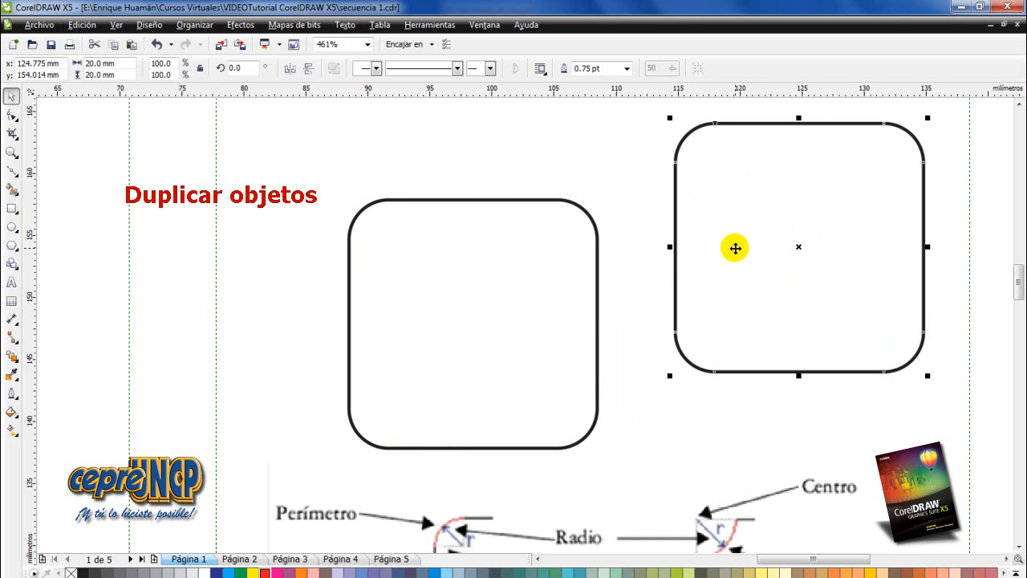
key("ctrl+z")
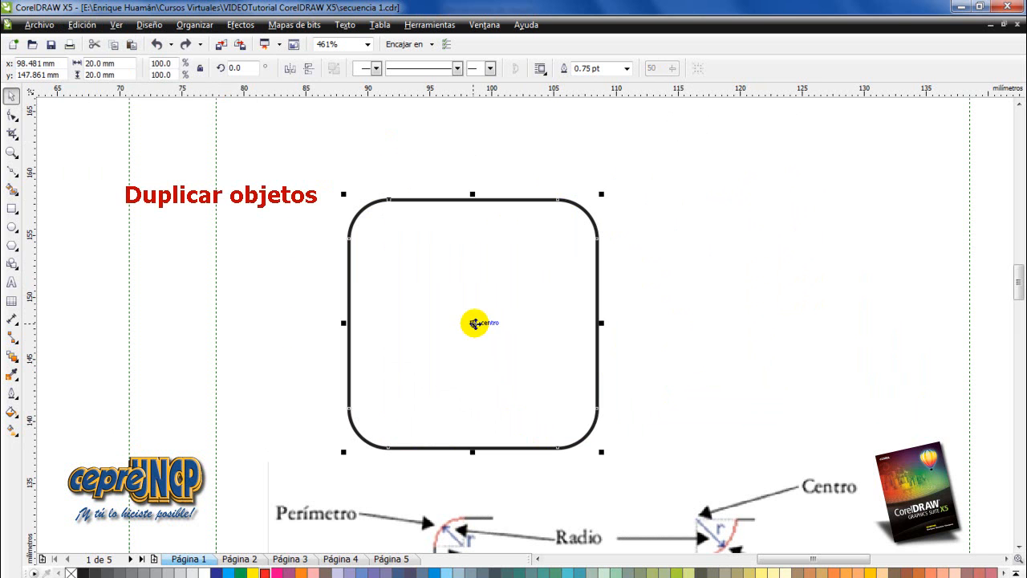
Try placing a duplicate of the rounded square about 28 mm to its right at the same height, and undo it
left_click_drag(479, 324, 773, 273)
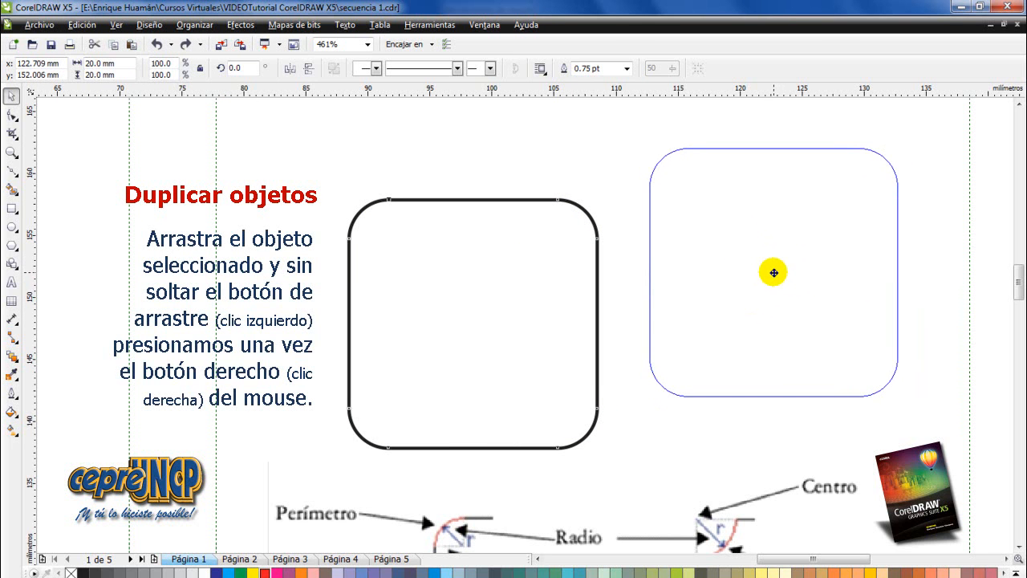
left_click_drag(773, 273, 818, 328)
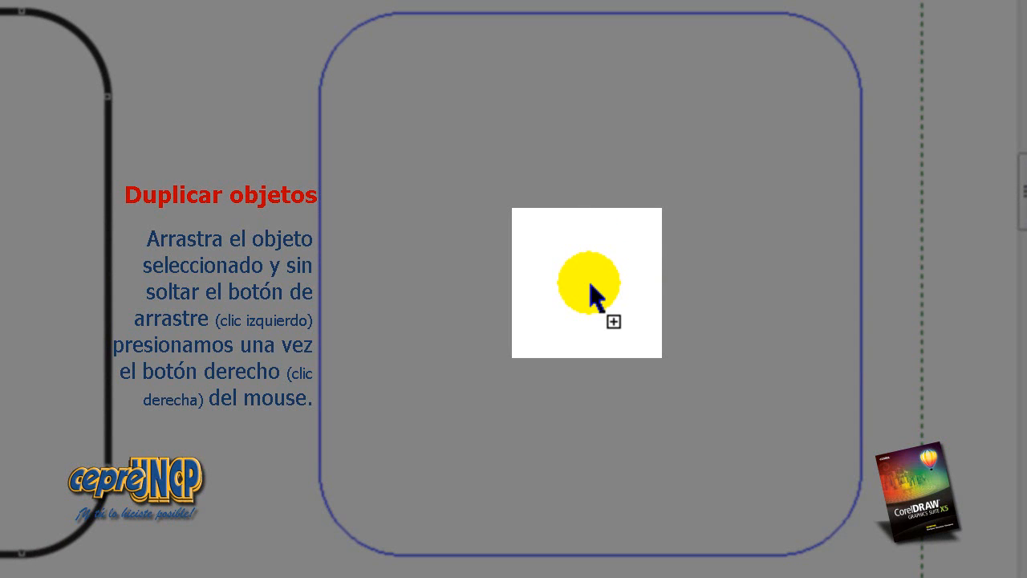
left_click_drag(590, 283, 589, 283)
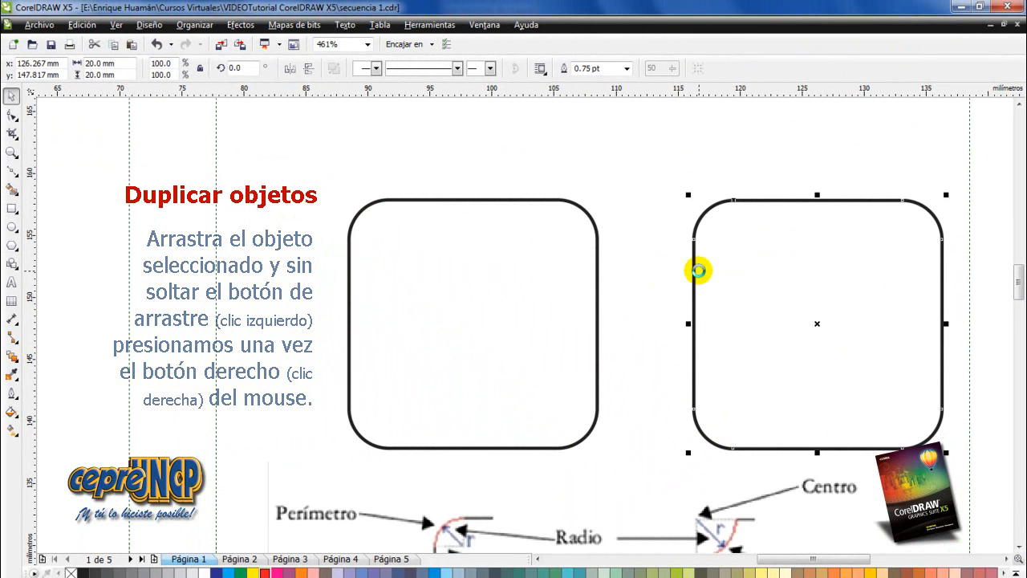
key("ctrl+z")
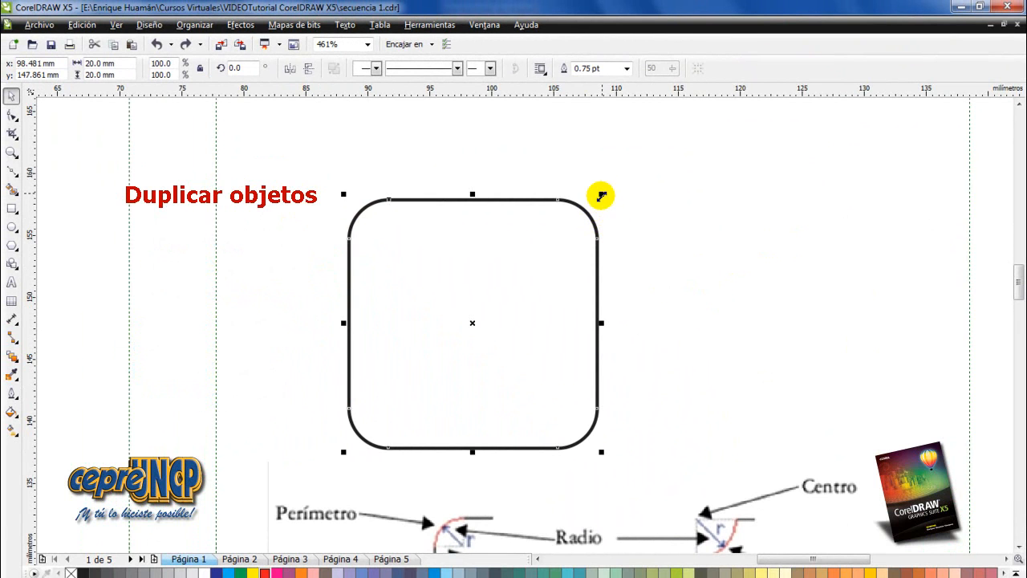
Try resized duplicates of the rounded square, one scaled to 50% and one flattened to about 9 mm high, undoing each
left_click_drag(600, 195, 473, 324)
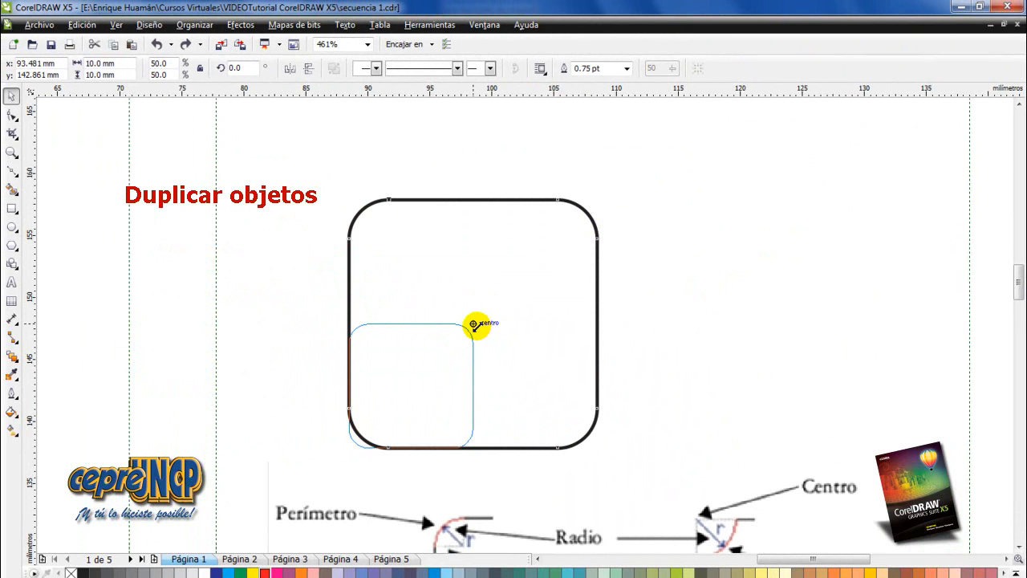
right_click(476, 327)
left_click_drag(476, 329, 477, 329)
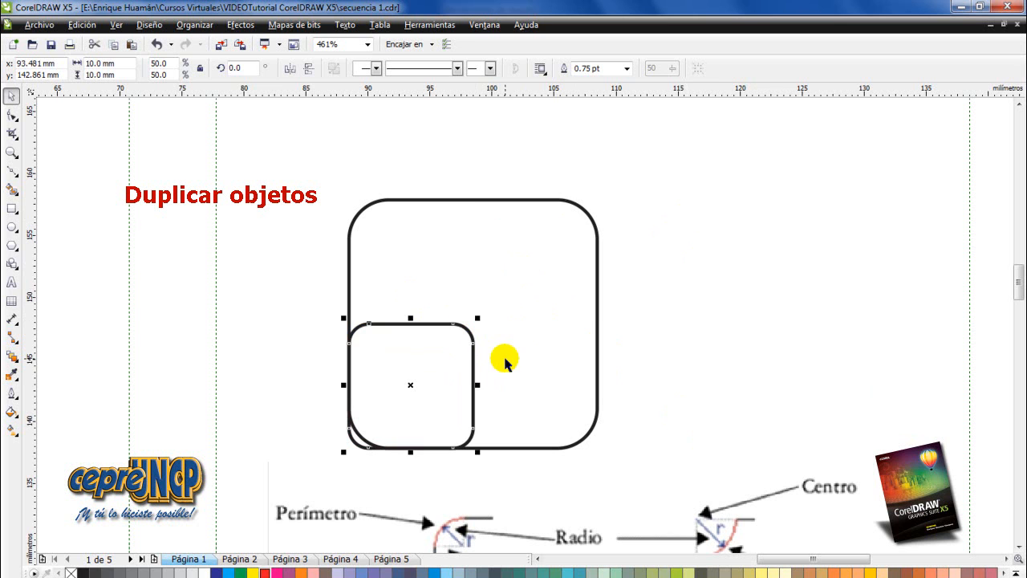
key("ctrl+z")
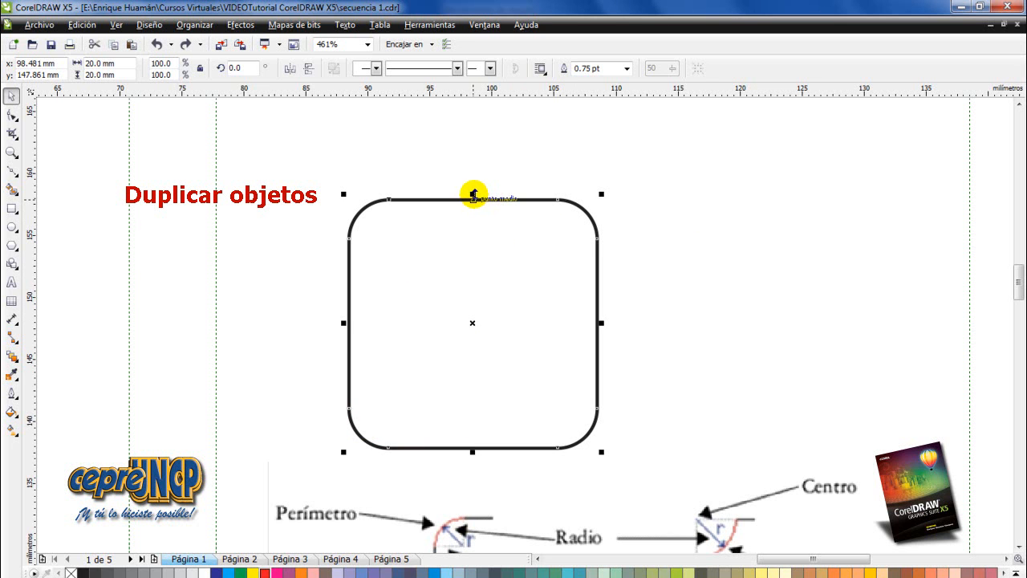
left_click_drag(471, 193, 490, 336)
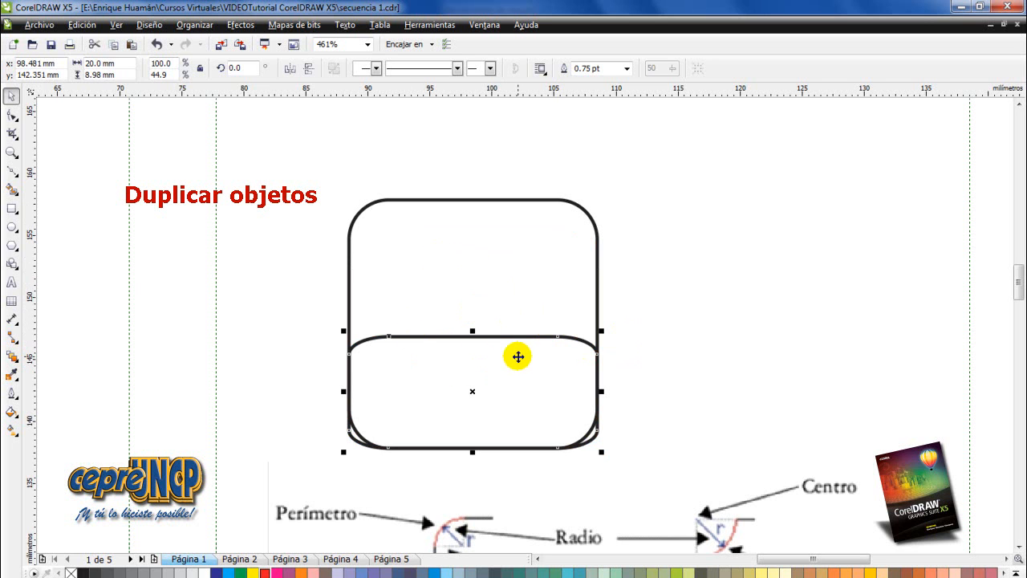
key("ctrl+z")
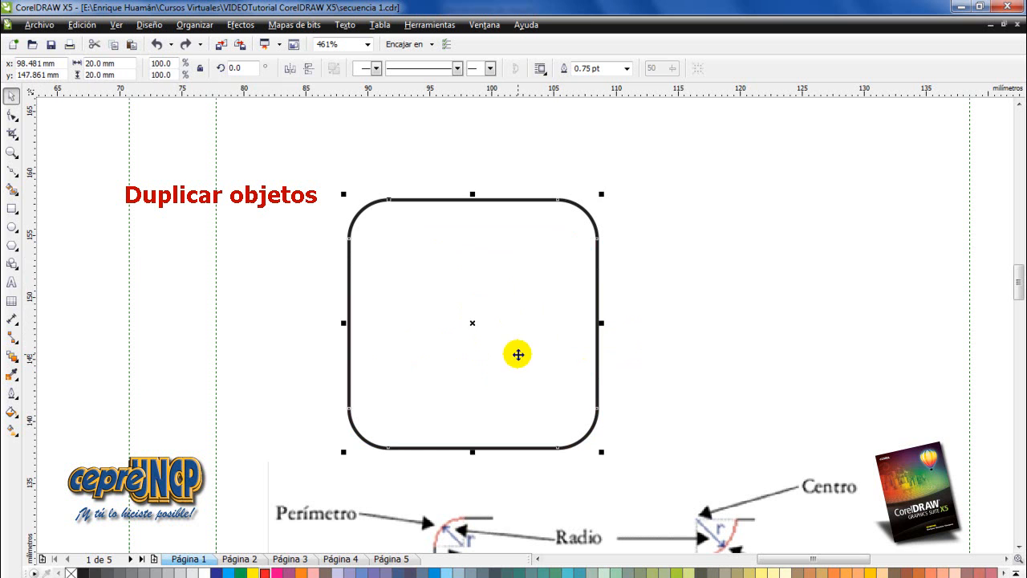
Move the rounded square about 8 mm right and 1 mm up, then delete it and undo the deletion
left_click_drag(496, 199, 601, 183)
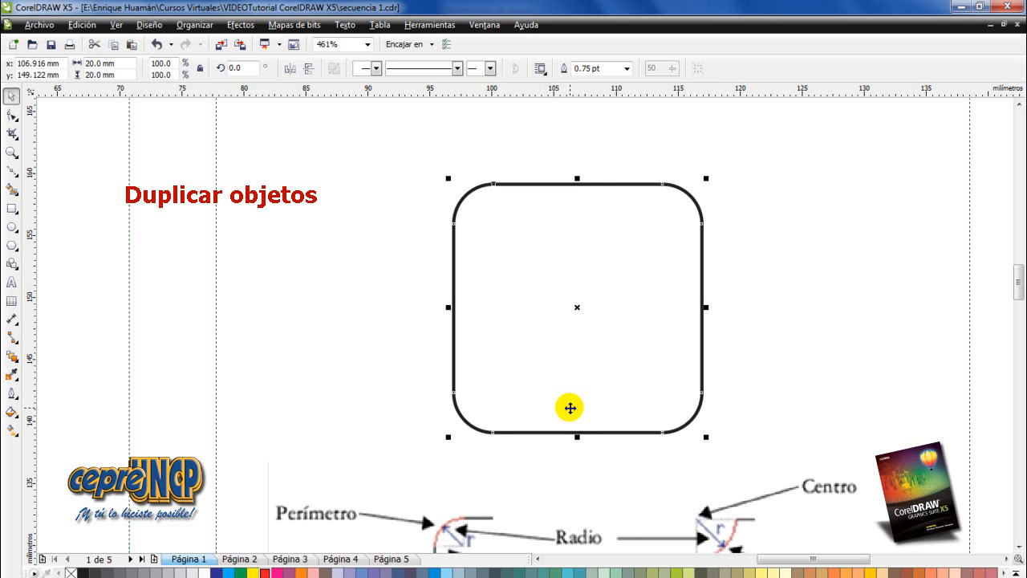
key("Delete")
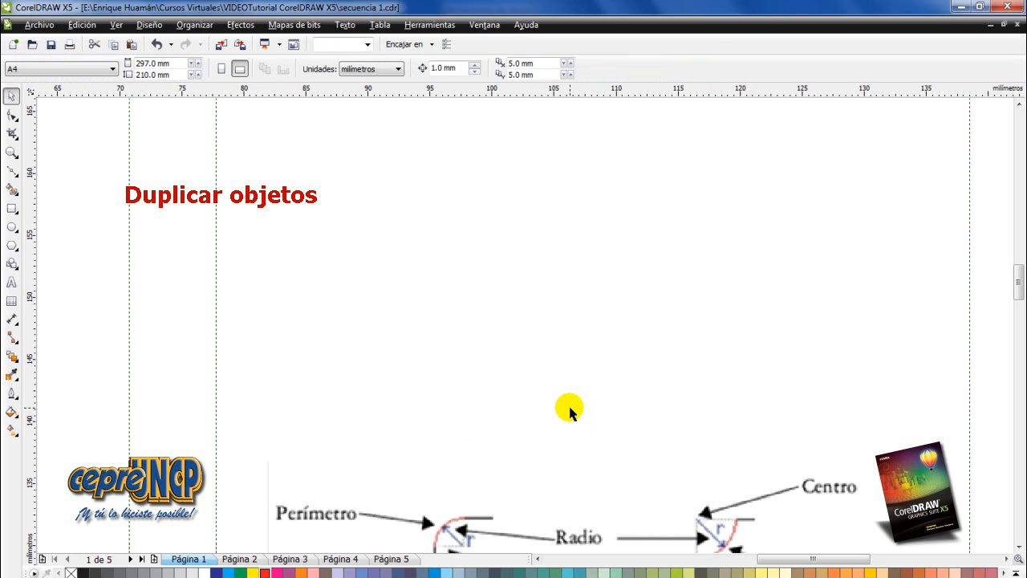
key("ctrl+z")
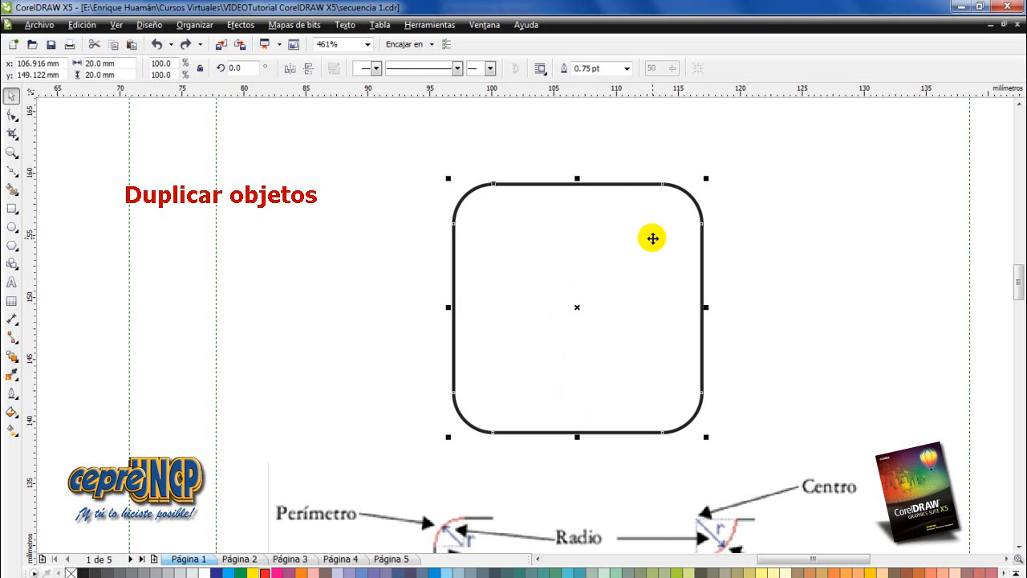
Try the Duplicate command on the rounded square twice, undoing the copy each time
key("ctrl+d")
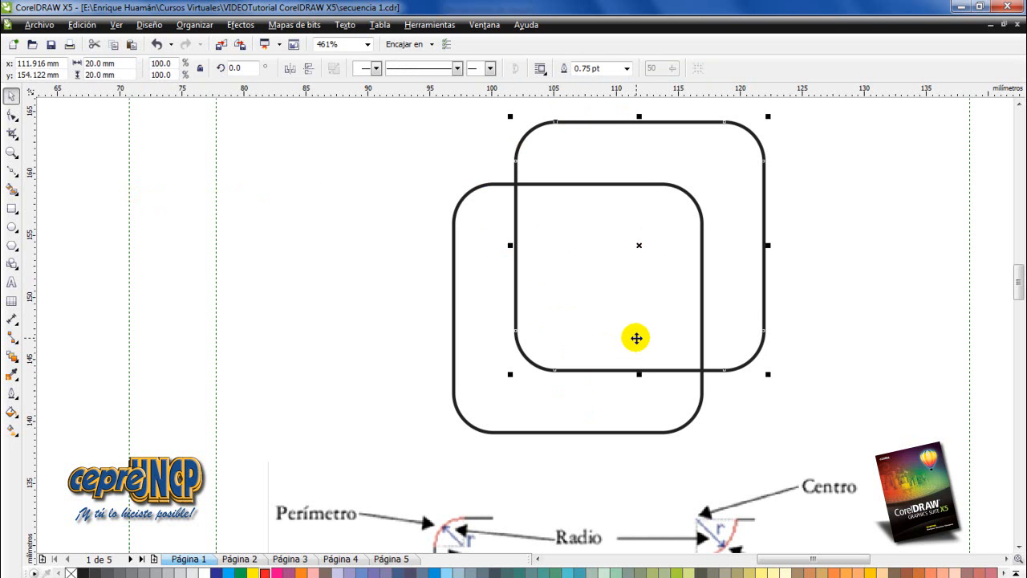
key("ctrl+z")
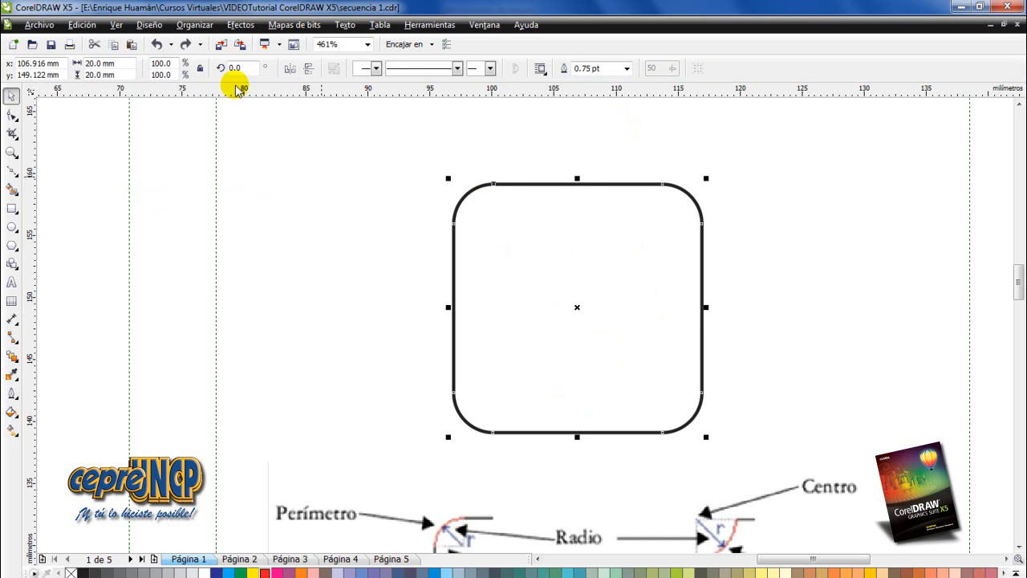
left_click(83, 26)
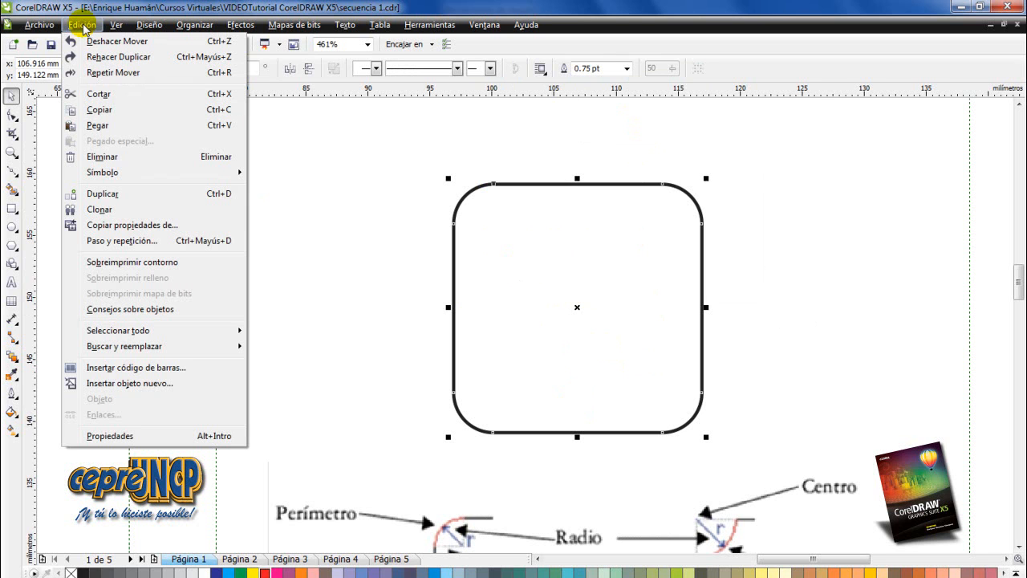
left_click(163, 200)
key("ctrl+z")
Draw three circles: about 5 mm wide inside the rounded square, about 7 mm to its right, and about 5.3 mm farther upper right
scroll(531, 327, "down", 2)
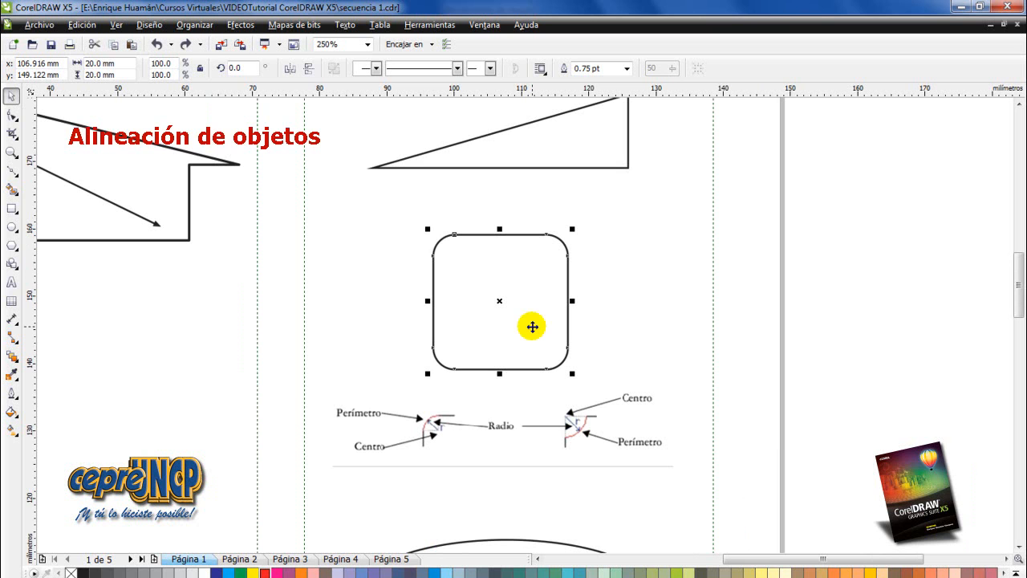
left_click_drag(366, 185, 680, 449)
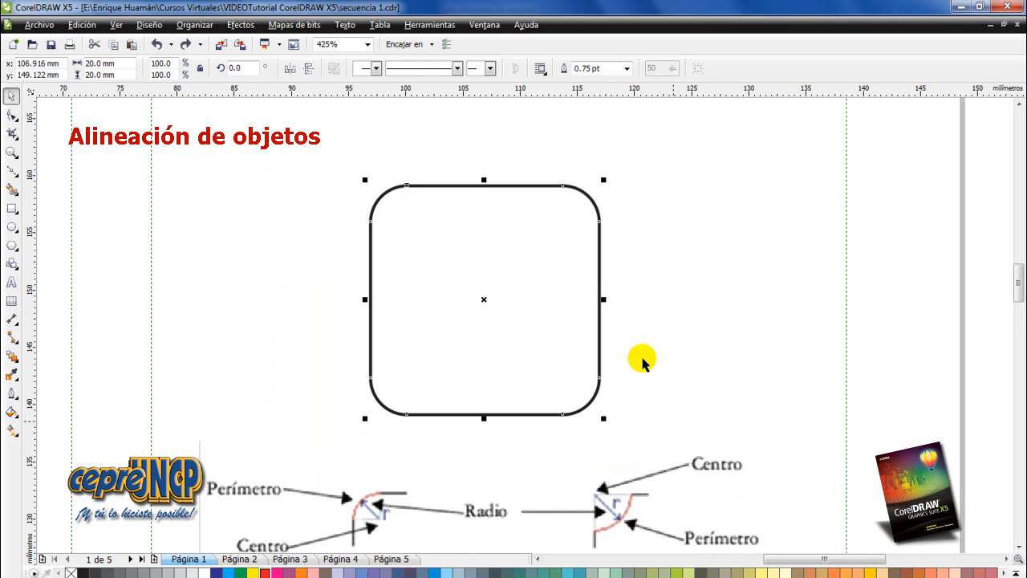
left_click(11, 227)
left_click_drag(467, 254, 522, 314)
left_click(690, 316)
left_click_drag(652, 358, 629, 376)
mouse_move(737, 205)
left_mouse_down()
mouse_move(786, 243)
mouse_move(802, 271)
left_mouse_up()
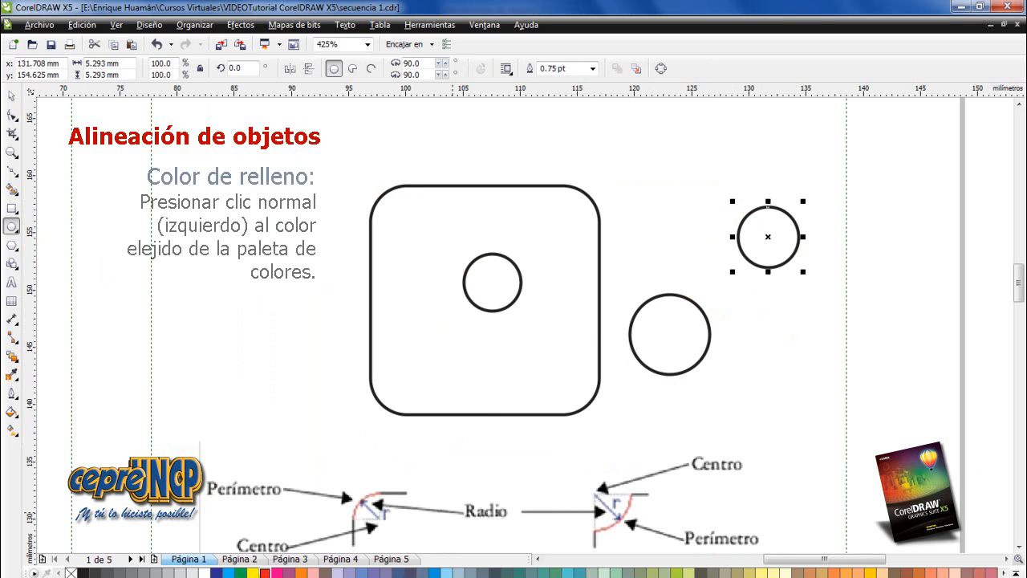
Fill the upper-right circle yellow, the largest circle red and the circle inside the square green
left_click(254, 572)
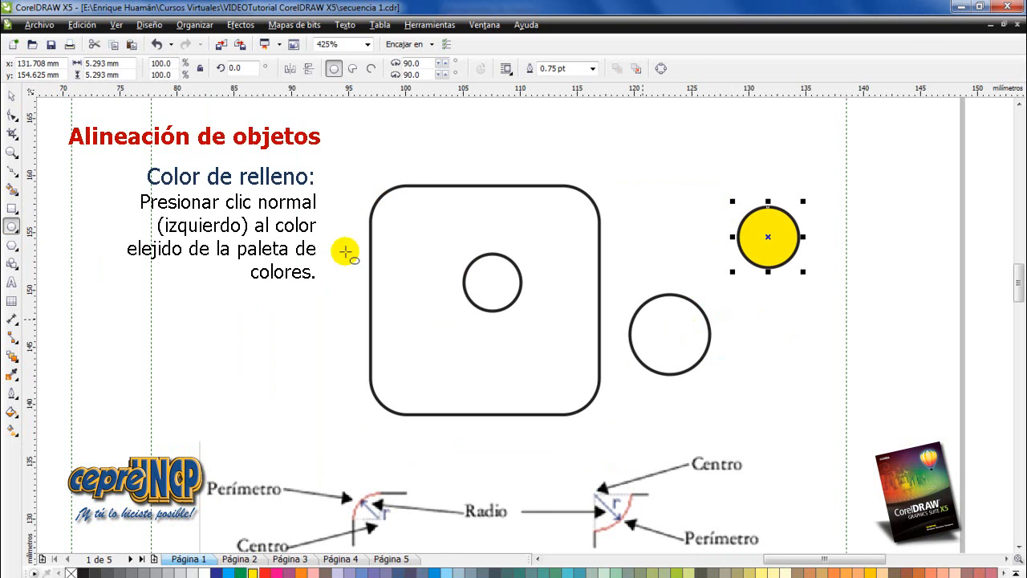
left_click(10, 96)
left_click(688, 300)
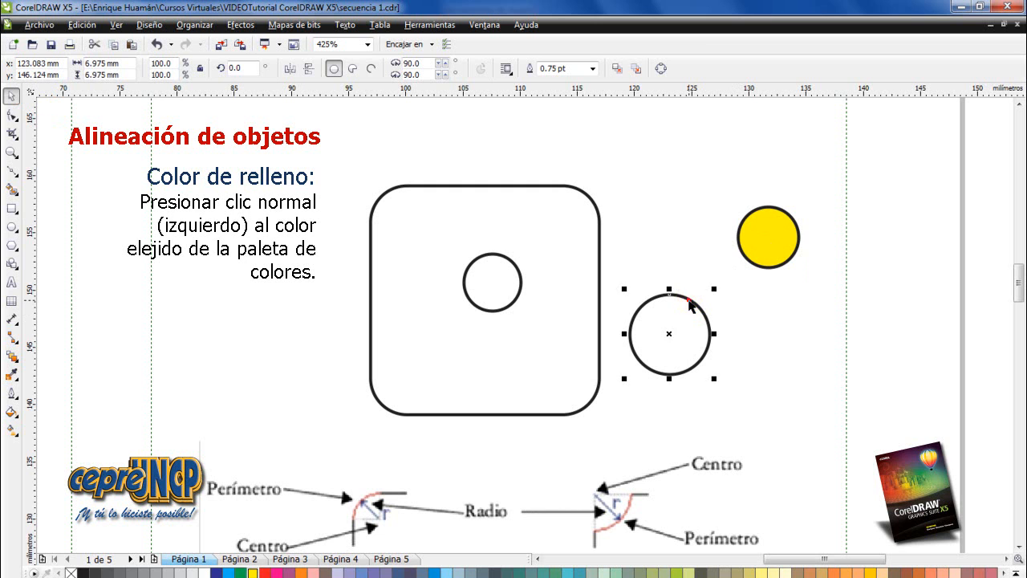
left_click(265, 572)
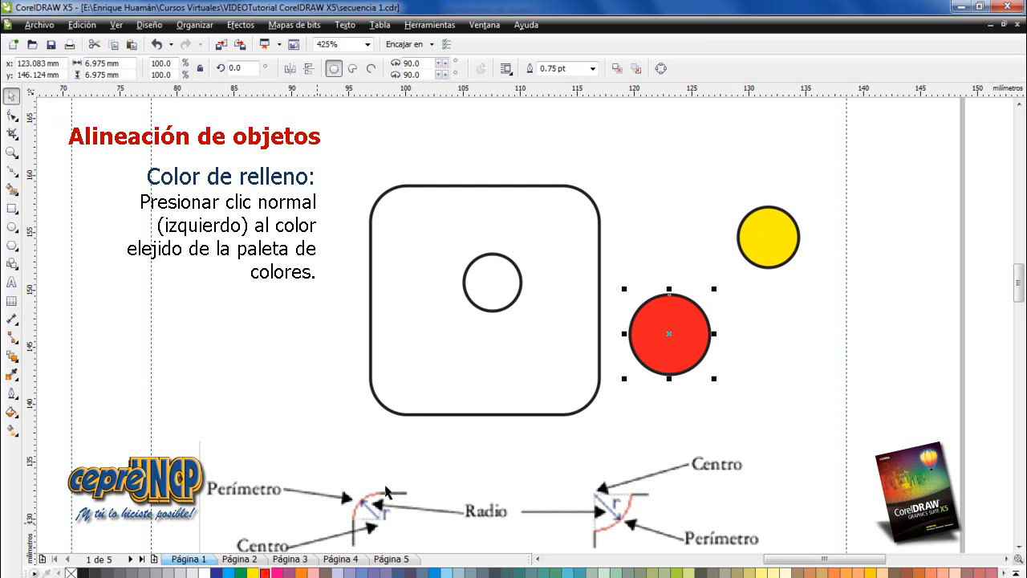
left_click(519, 277)
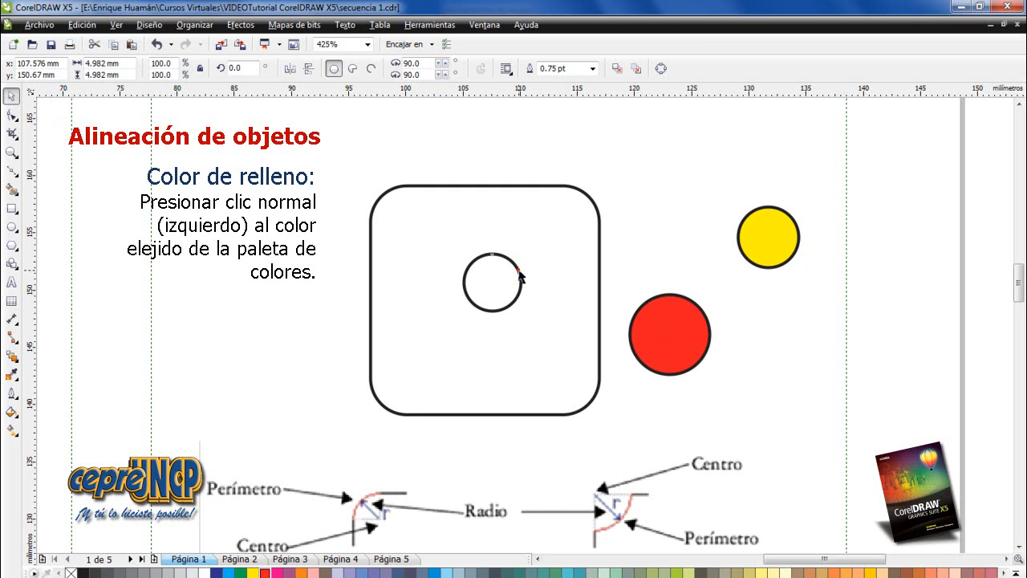
left_click(239, 572)
Draw a circle about 1.9 mm wide left of the rounded square's lower part and fill it dark blue
left_click(11, 228)
left_click_drag(297, 366, 324, 391)
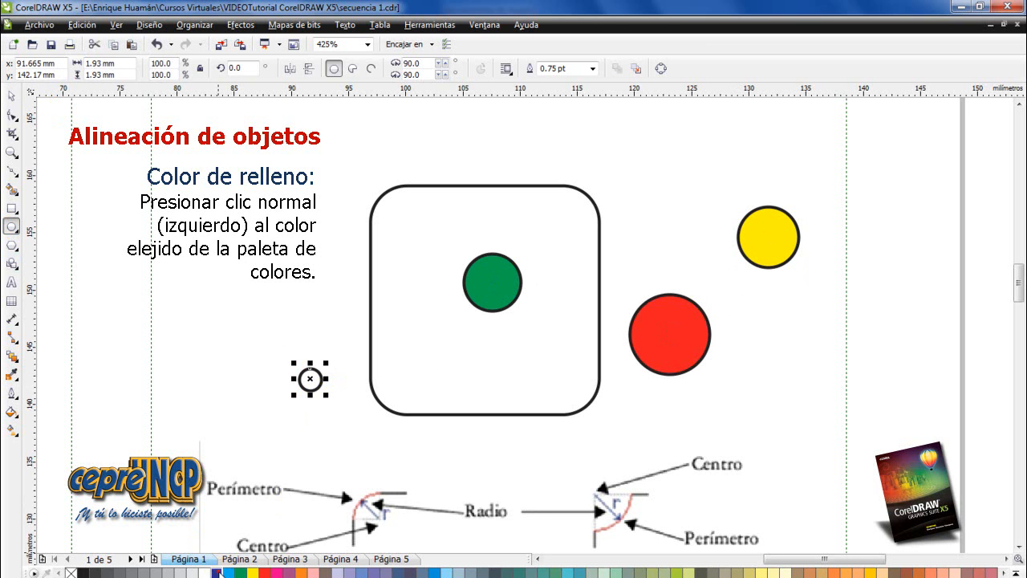
left_click(345, 363)
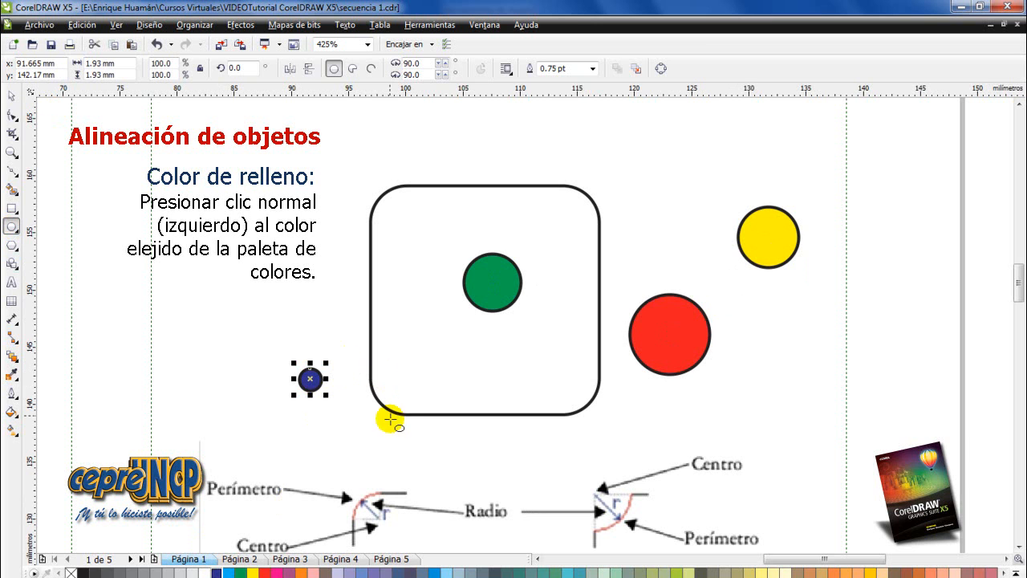
Try an orange fill on the yellow circle, then set its fill back to yellow
left_click(10, 97)
left_click(775, 241)
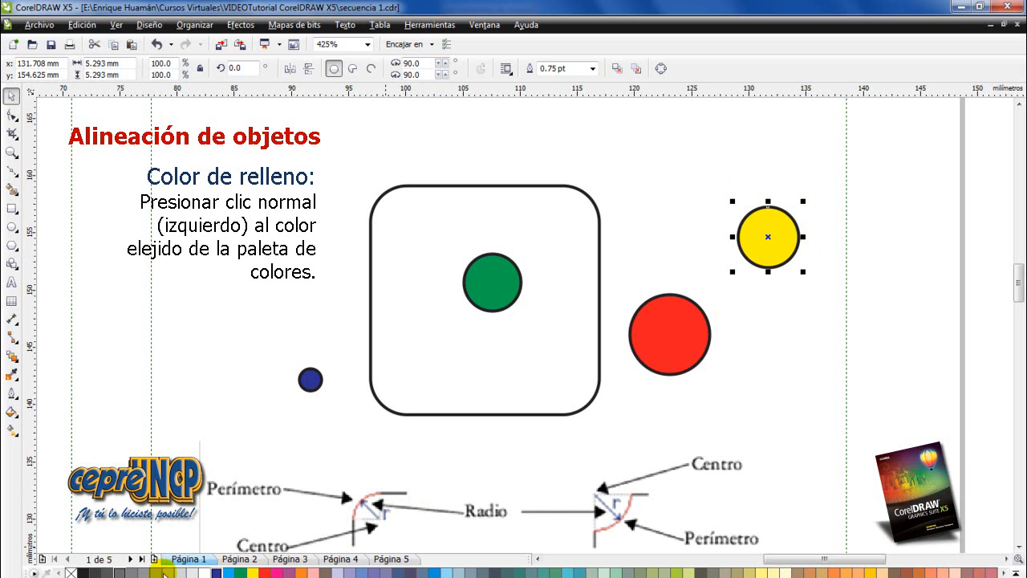
left_click(301, 571)
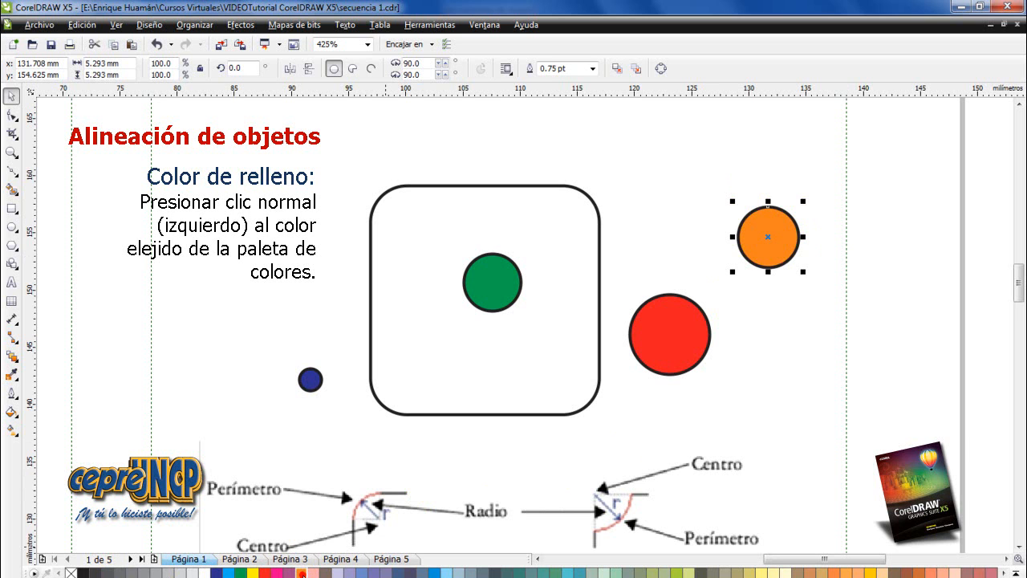
left_click(252, 573)
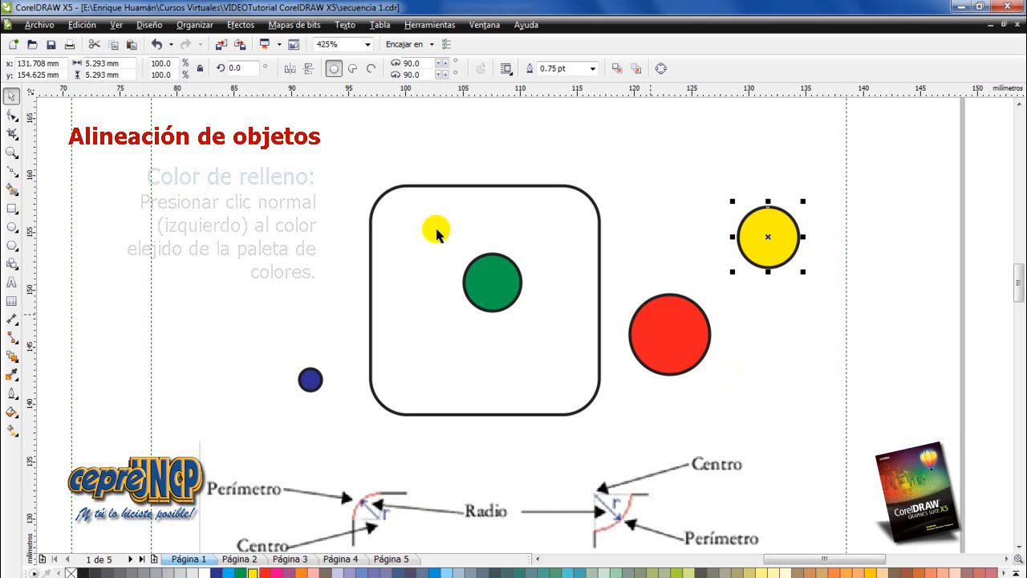
Select the rounded square and all four circles together, then clear the selection
left_click_drag(224, 138, 751, 341)
left_click_drag(866, 438, 876, 436)
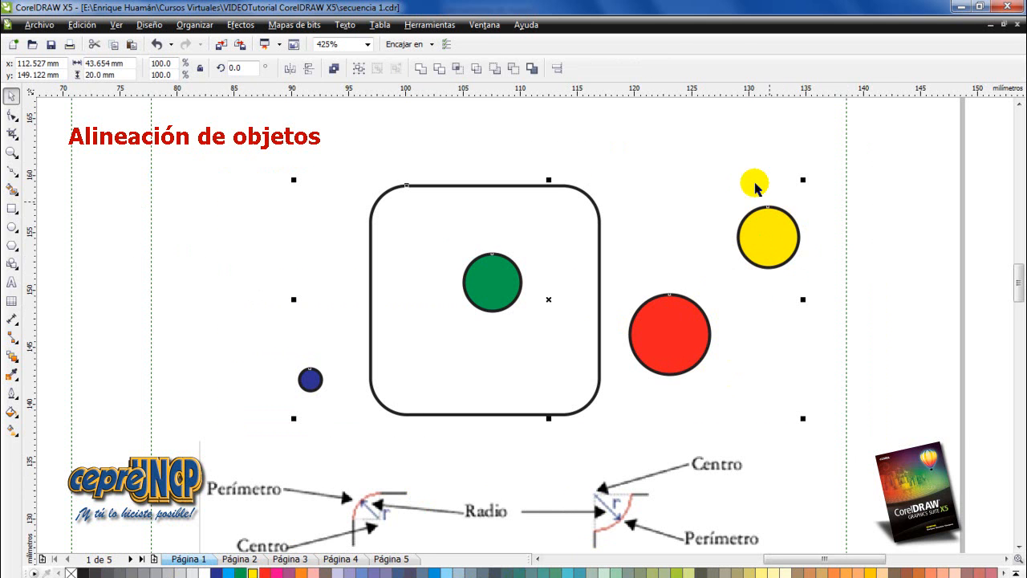
left_click(744, 170)
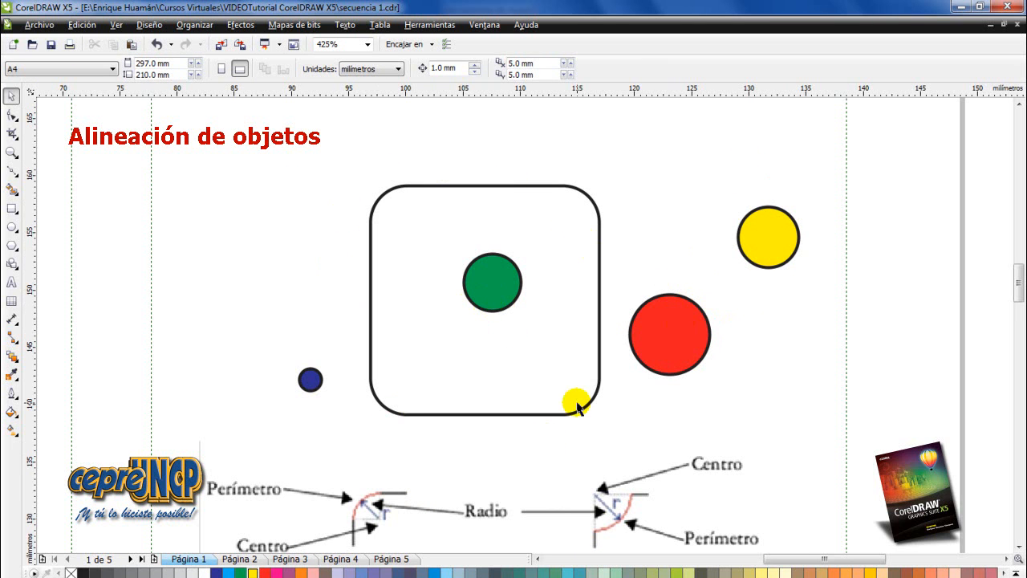
Try lining up the red, yellow and blue circles by hand in a vertical column with the green circle
left_click(494, 289)
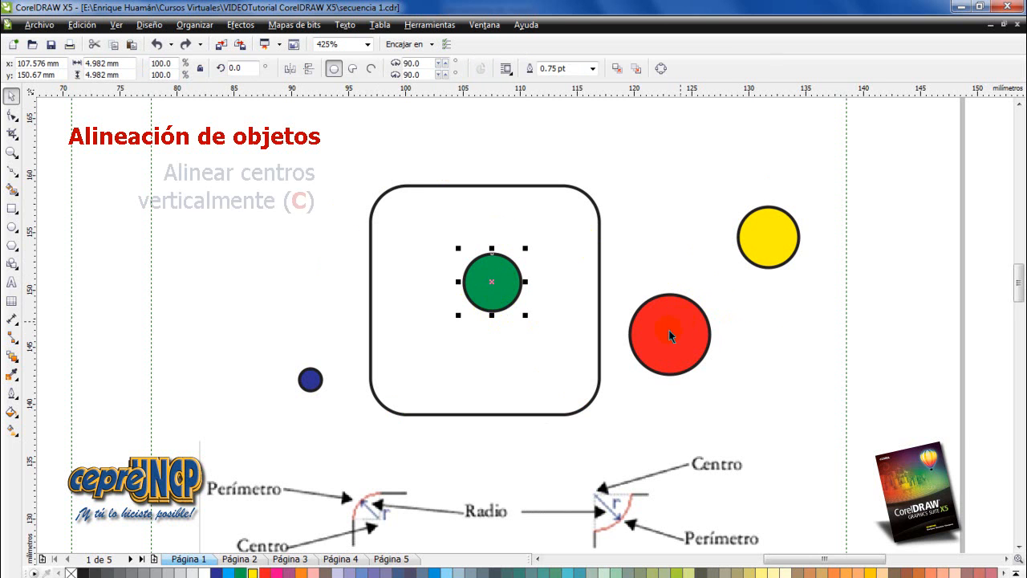
left_click_drag(668, 330, 496, 344)
left_click_drag(765, 241, 489, 241)
left_click_drag(311, 380, 496, 381)
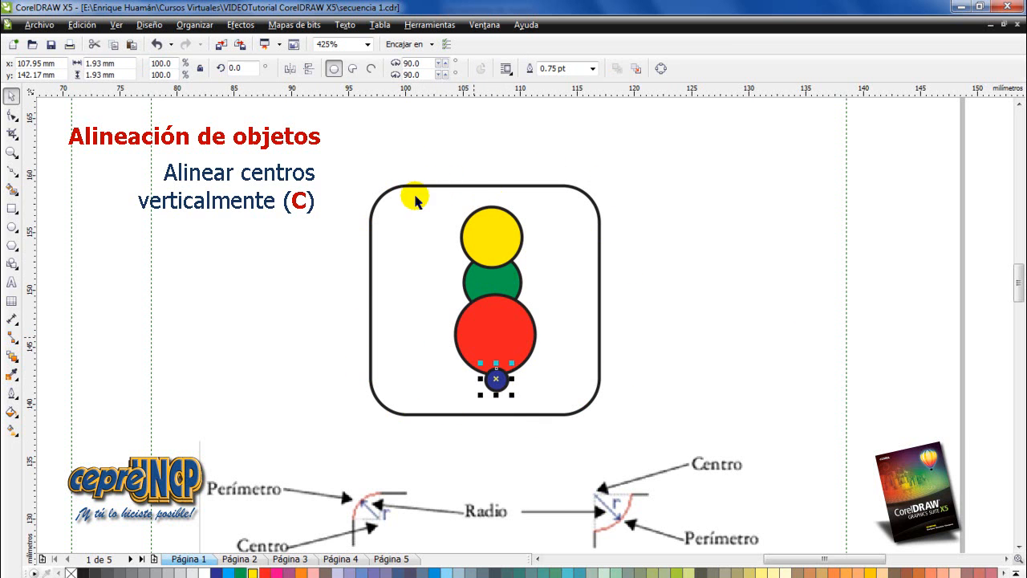
Undo the moves of the blue, yellow and red circles
key("ctrl+z")
key("ctrl+z")
key("ctrl+z")
key("ctrl+z")
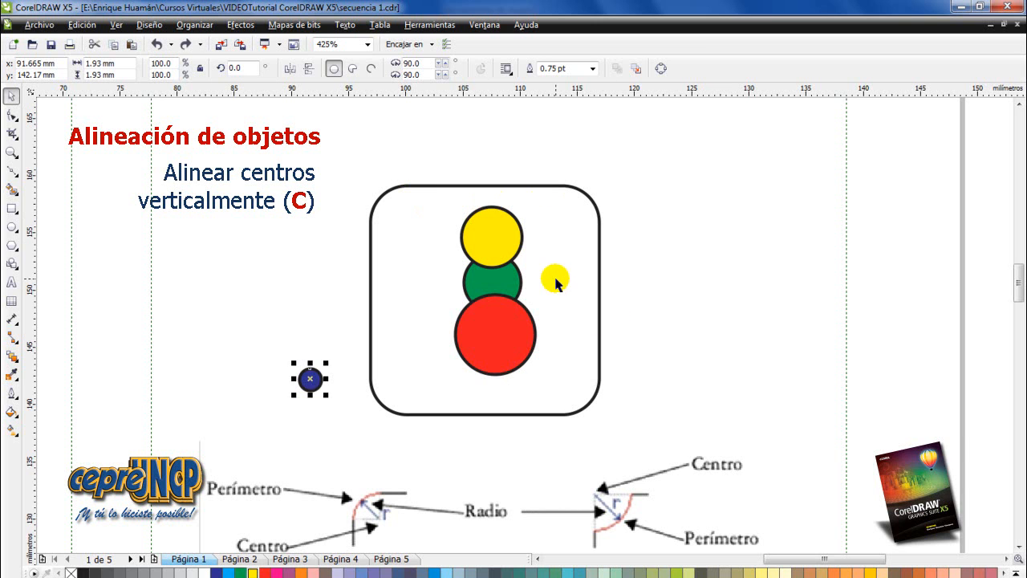
key("ctrl+z")
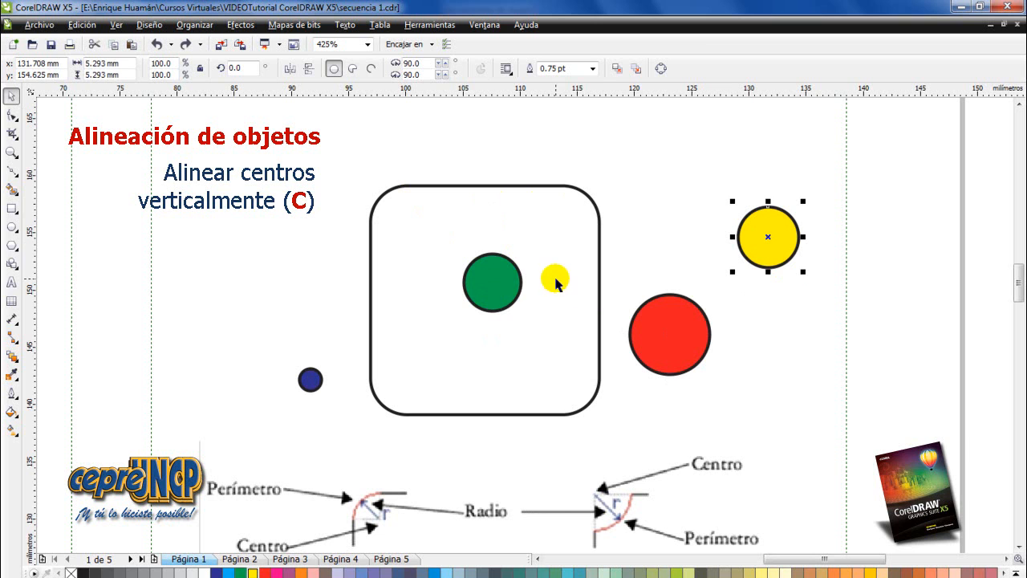
Try aligning the green circle's centre vertically with the rounded square, then select the red circle
left_click(497, 284)
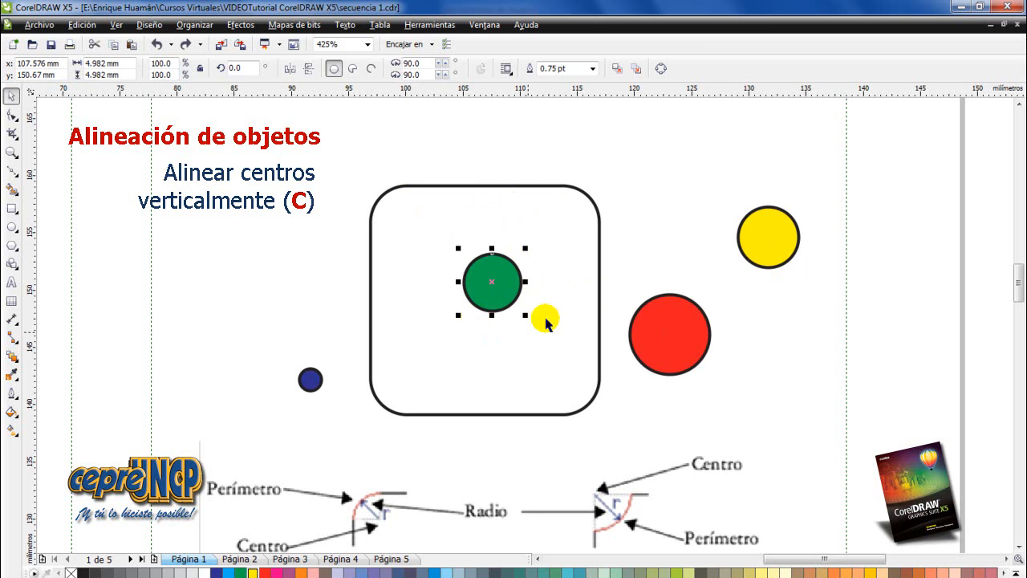
left_click(539, 188, "shift")
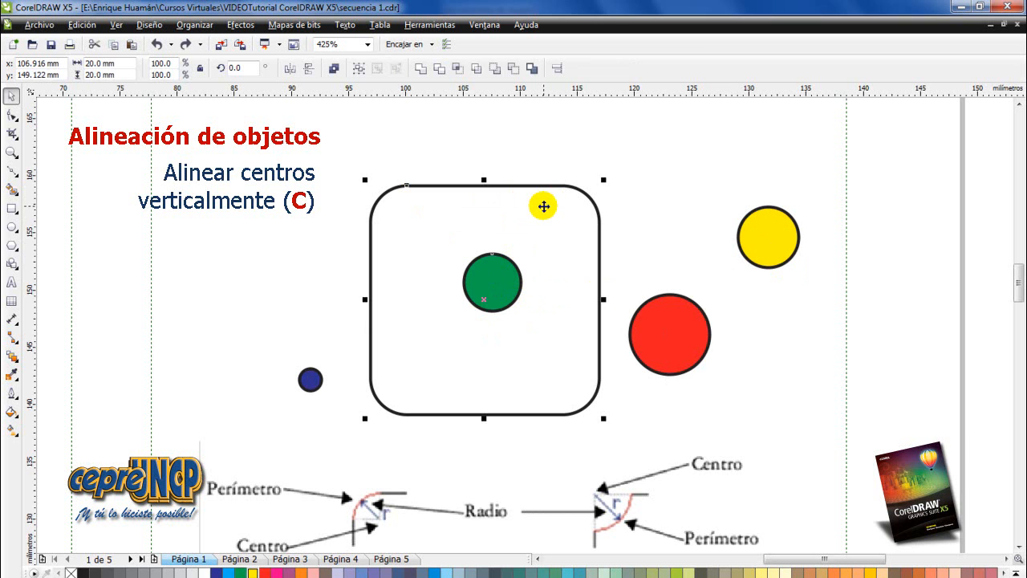
key("c")
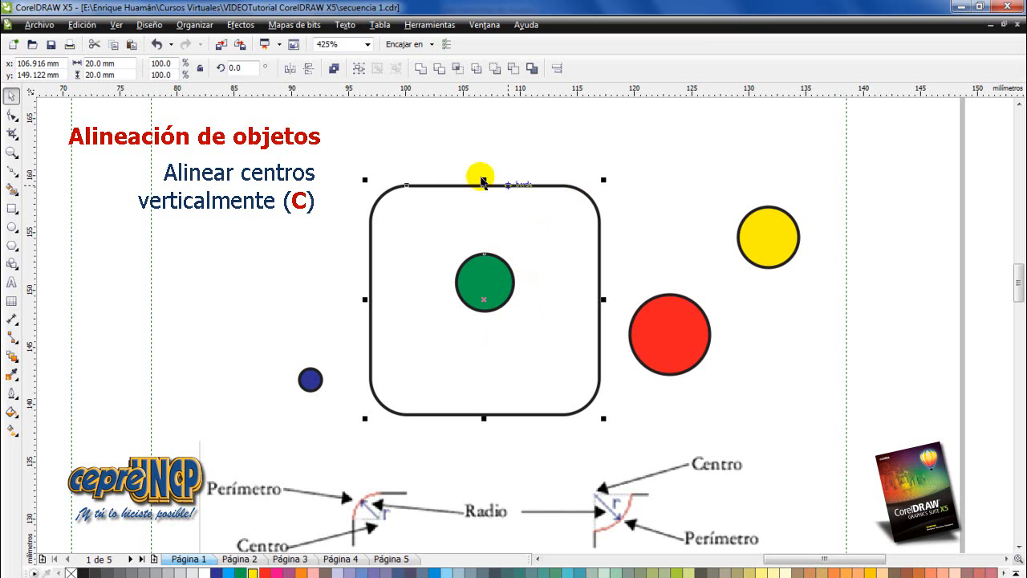
left_click(673, 183)
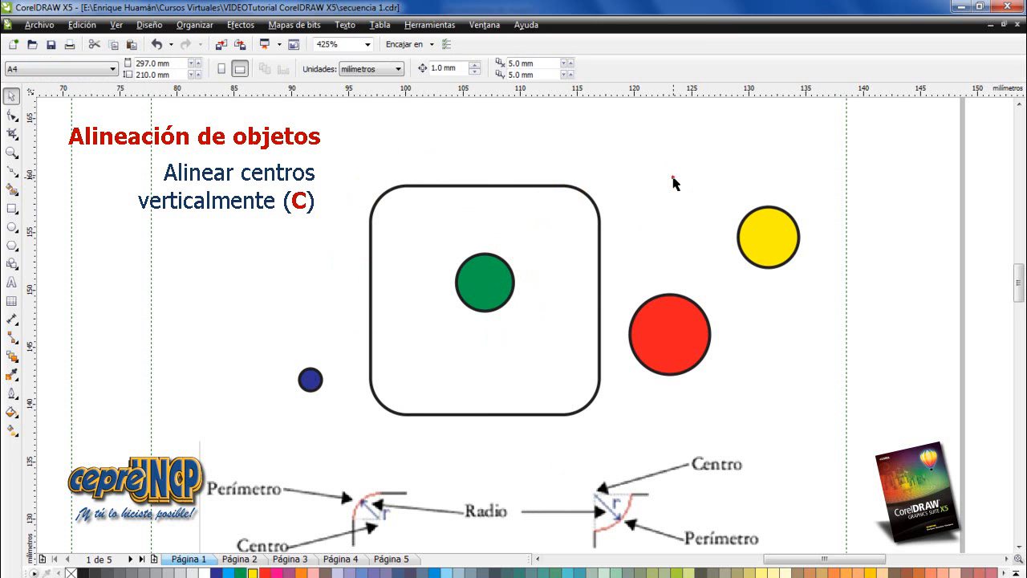
left_click(671, 323)
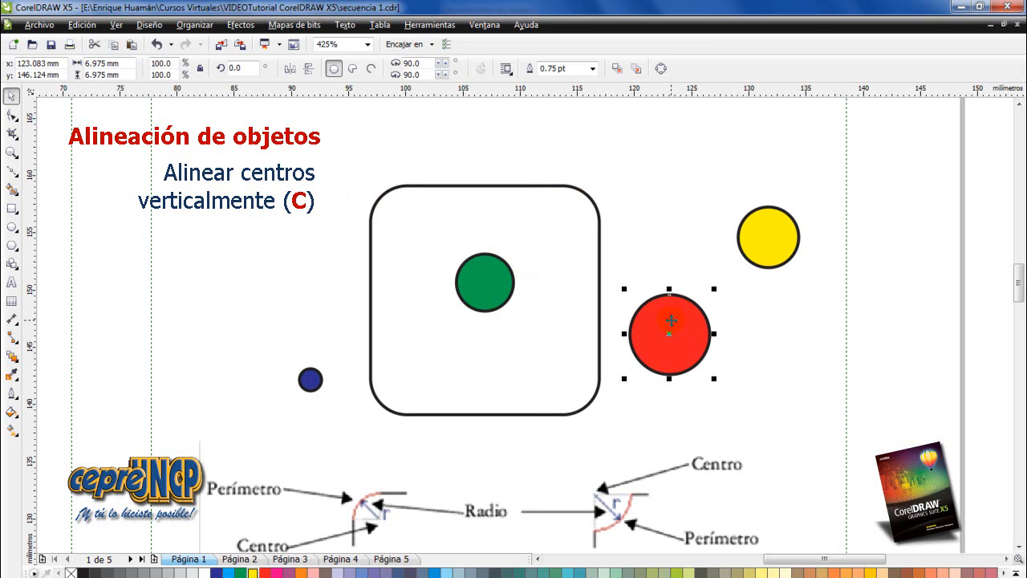
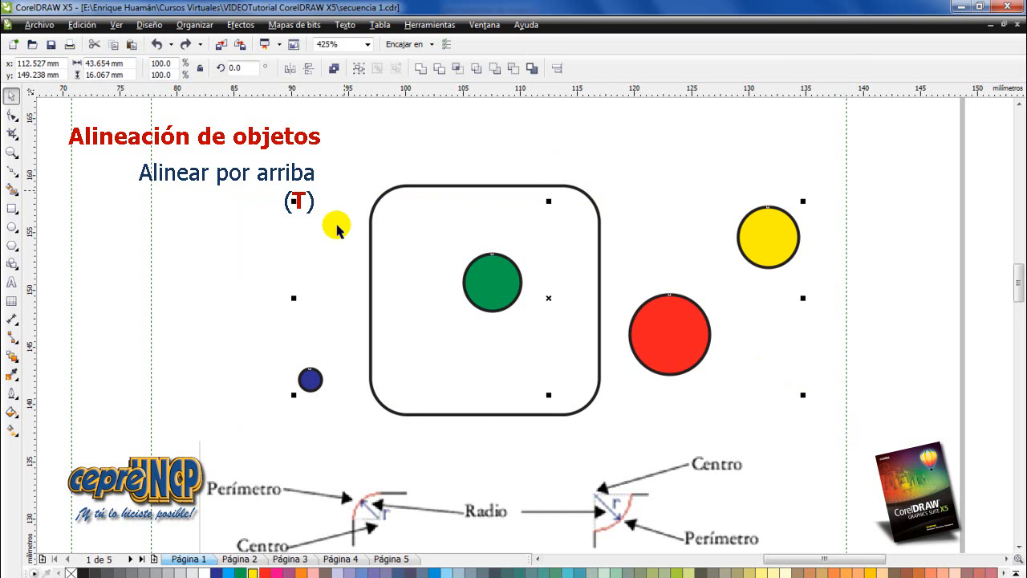
Try aligning all four circles to the rounded square's top edge, then undo the alignment and clear the selection
left_click(535, 186, "shift")
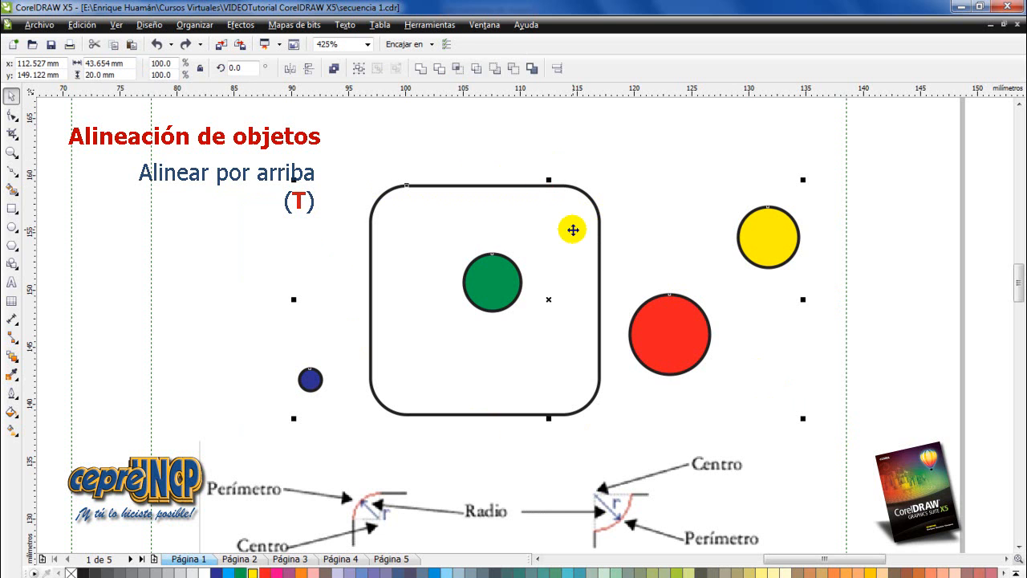
key("t")
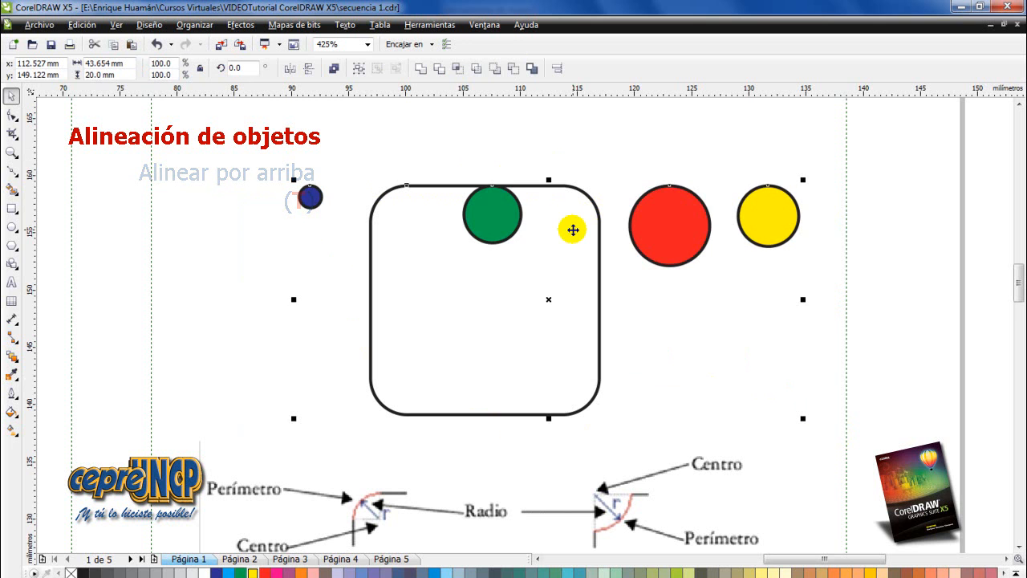
key("ctrl+z")
left_click(605, 143)
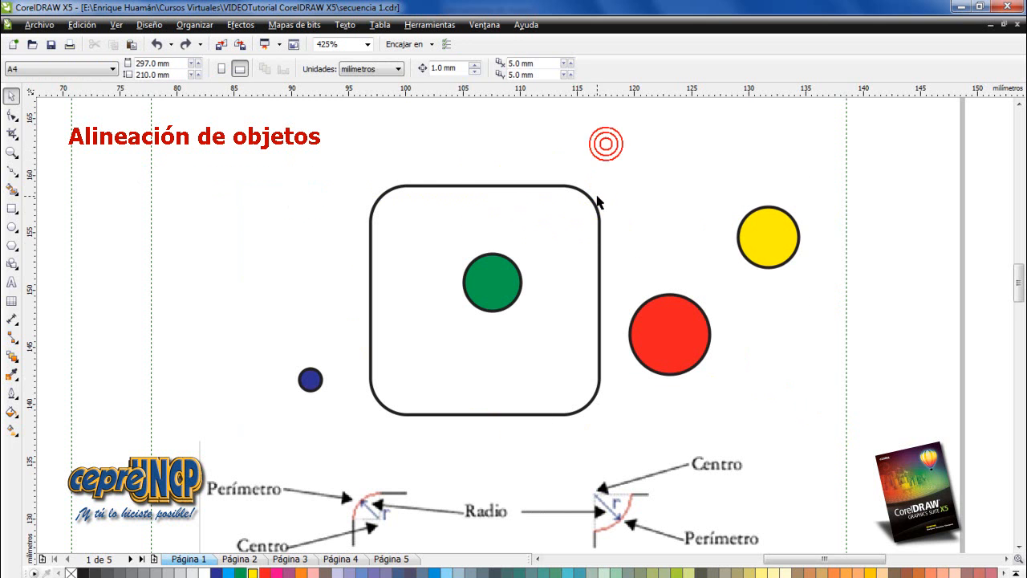
Try moving the green, red, yellow and blue circles by hand against the inside right edge of the rounded square
left_click_drag(500, 285, 579, 277)
left_click_drag(680, 334, 567, 335)
left_click_drag(556, 227, 568, 223)
left_click(317, 373)
left_click_drag(564, 400, 594, 394)
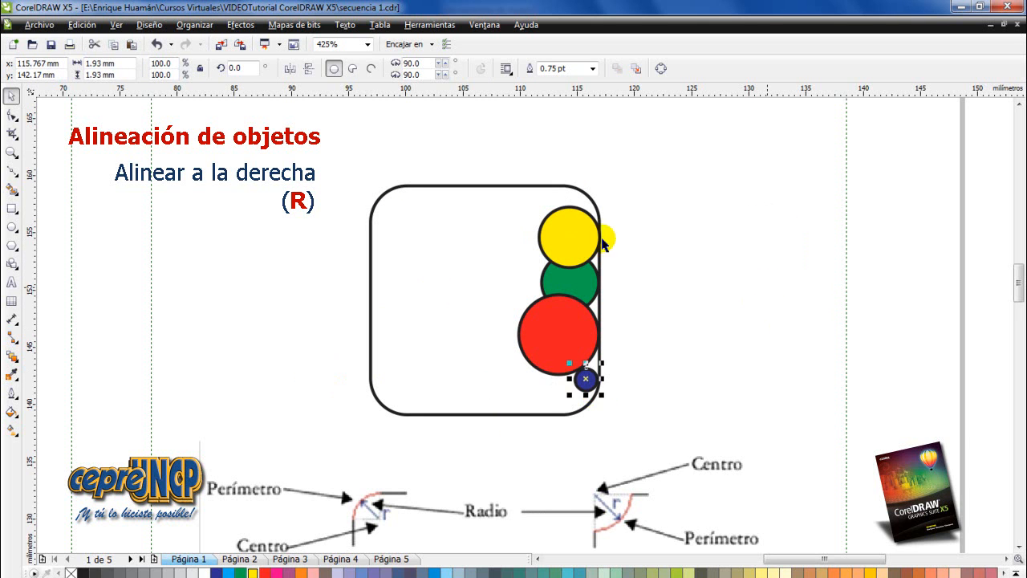
Undo the manual moves of all four circles
key("ctrl+z")
key("ctrl+z")
key("ctrl+z")
key("ctrl+z")
Try aligning all four circles to the rounded square's right edge, then undo the alignment
left_click_drag(899, 197, 285, 430)
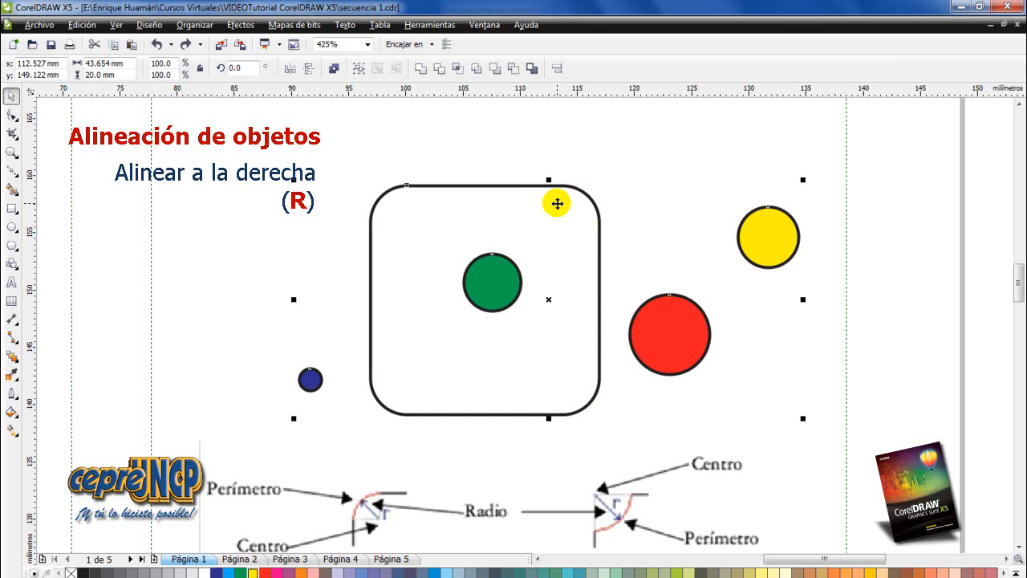
key("r")
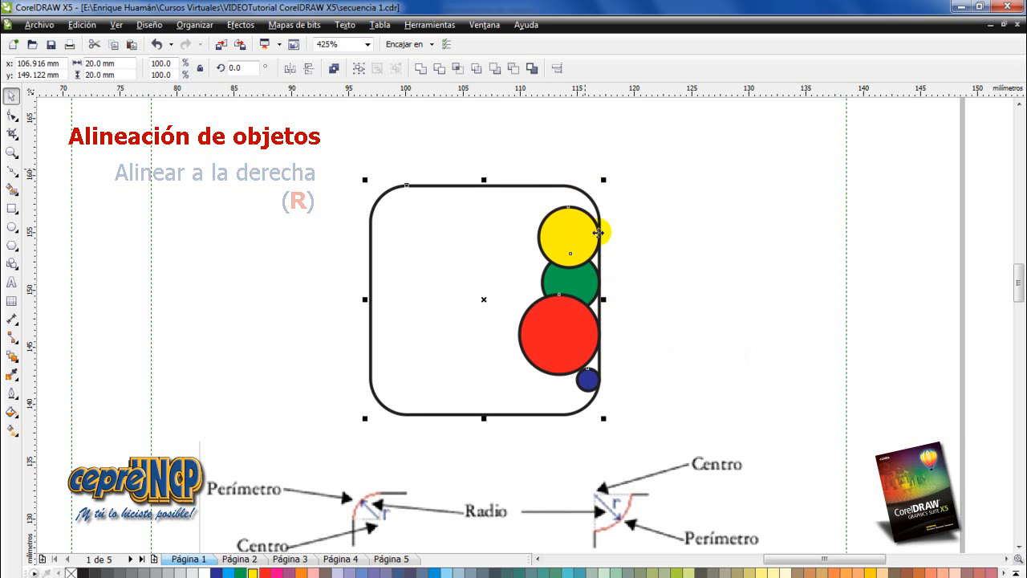
key("ctrl+z")
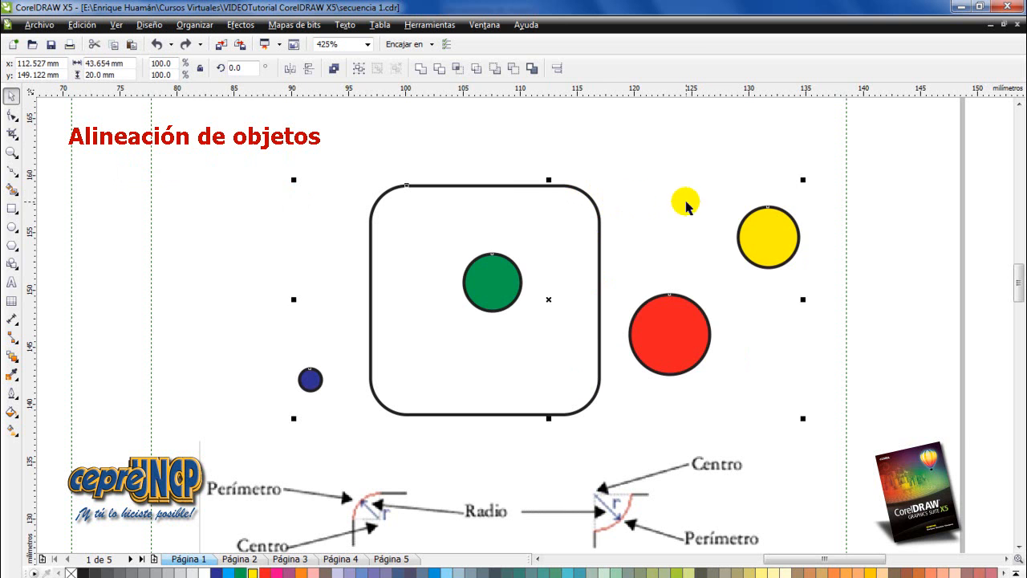
Try aligning all four circles to the rounded square's left edge, then undo the alignment and clear the selection
left_click_drag(235, 201, 896, 429)
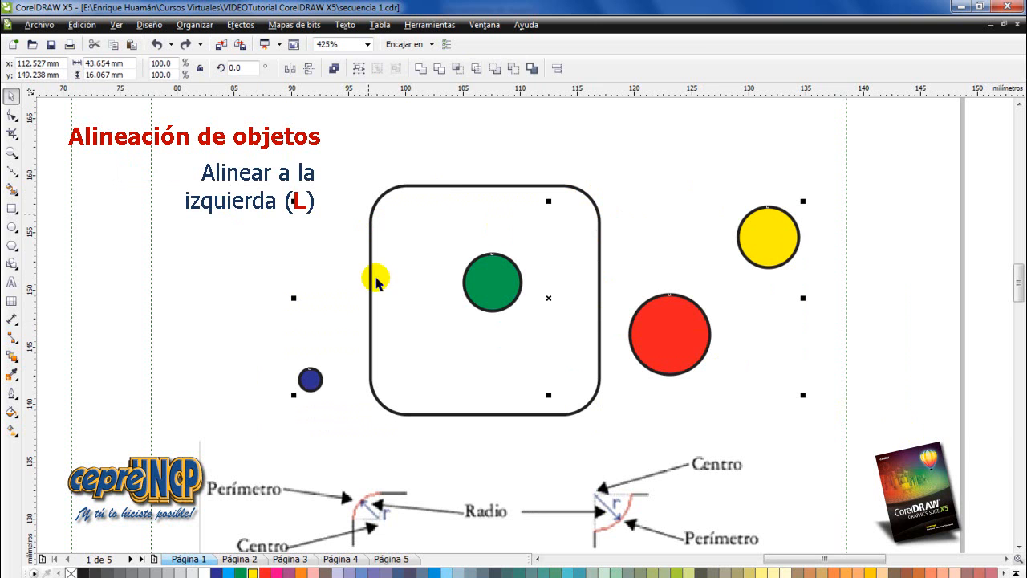
left_click(435, 187, "shift")
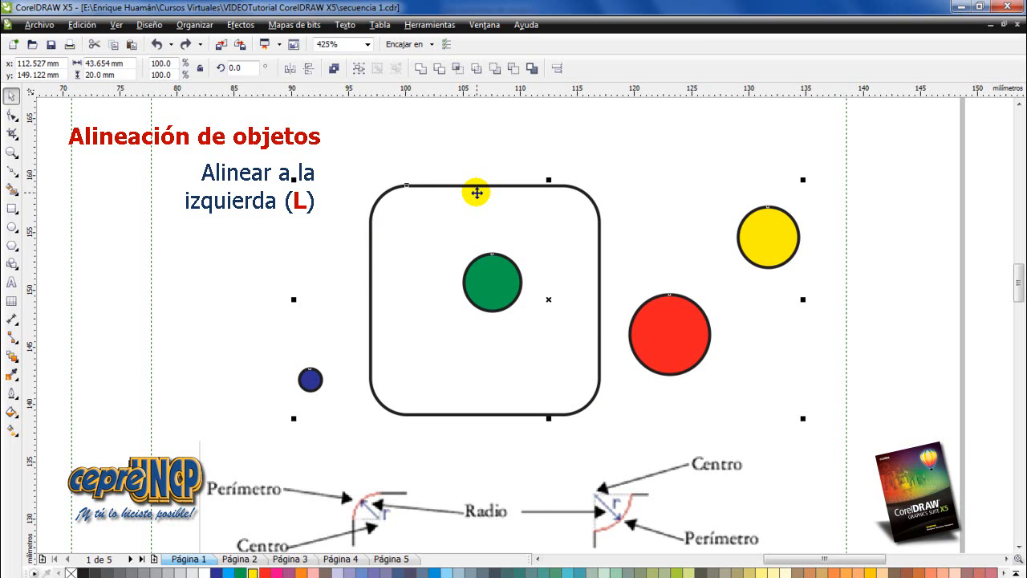
key("l")
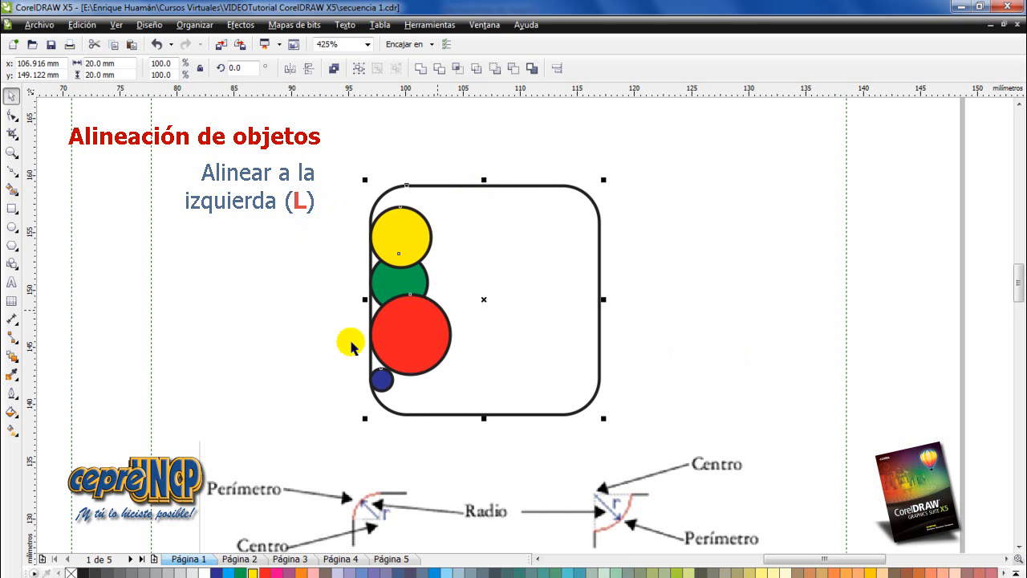
key("ctrl+z")
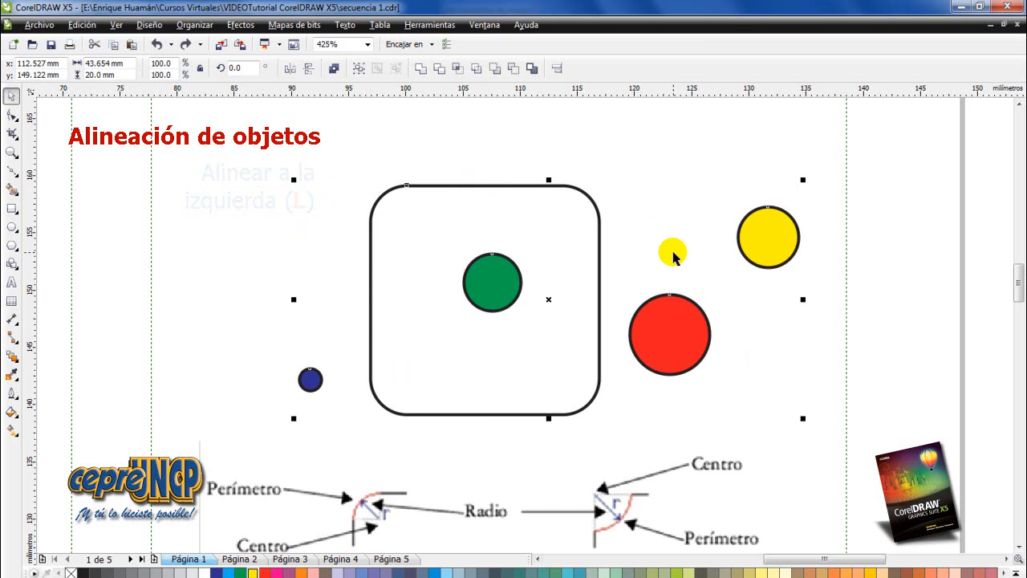
key("Escape")
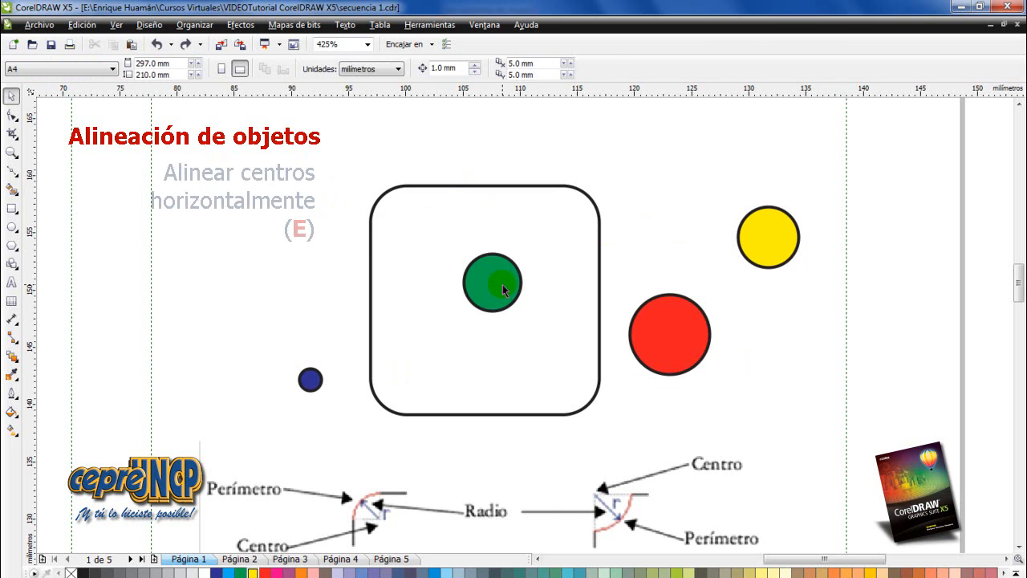
Try aligning the centres of the green and red circles horizontally with the rounded square, one circle at a time
left_click(503, 286)
left_click(553, 222, "shift")
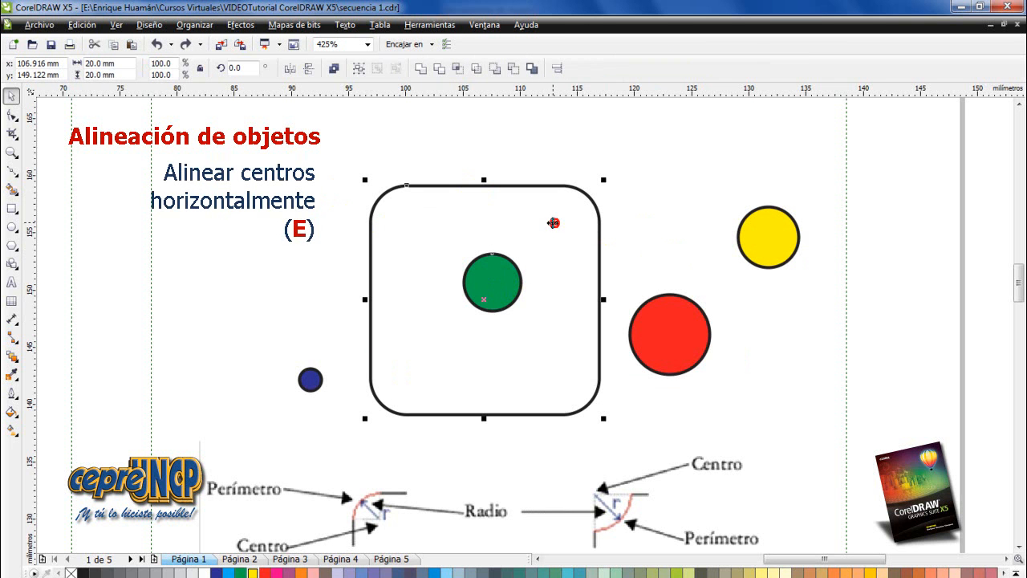
key("e")
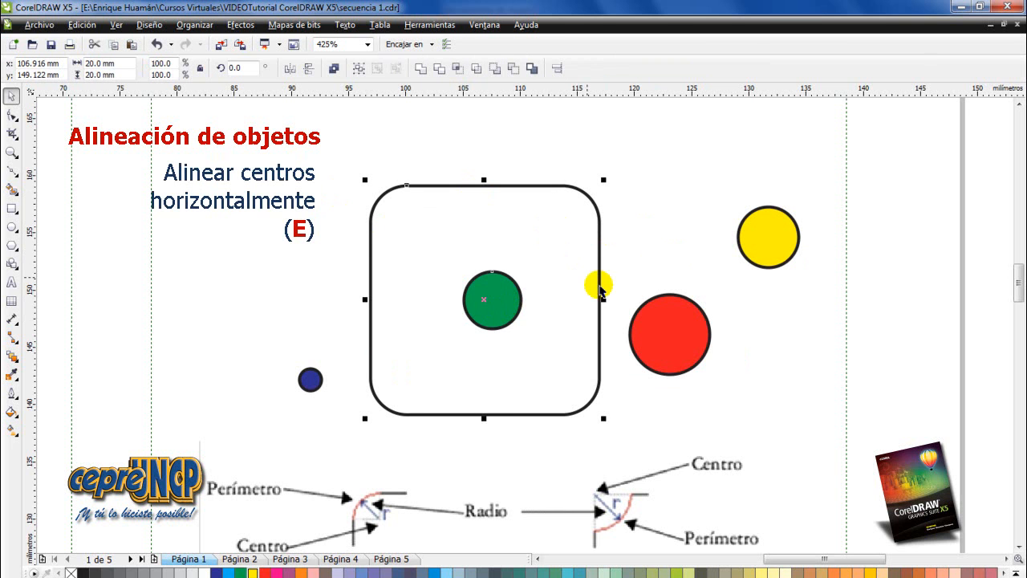
left_click(681, 340)
left_click(518, 226, "shift")
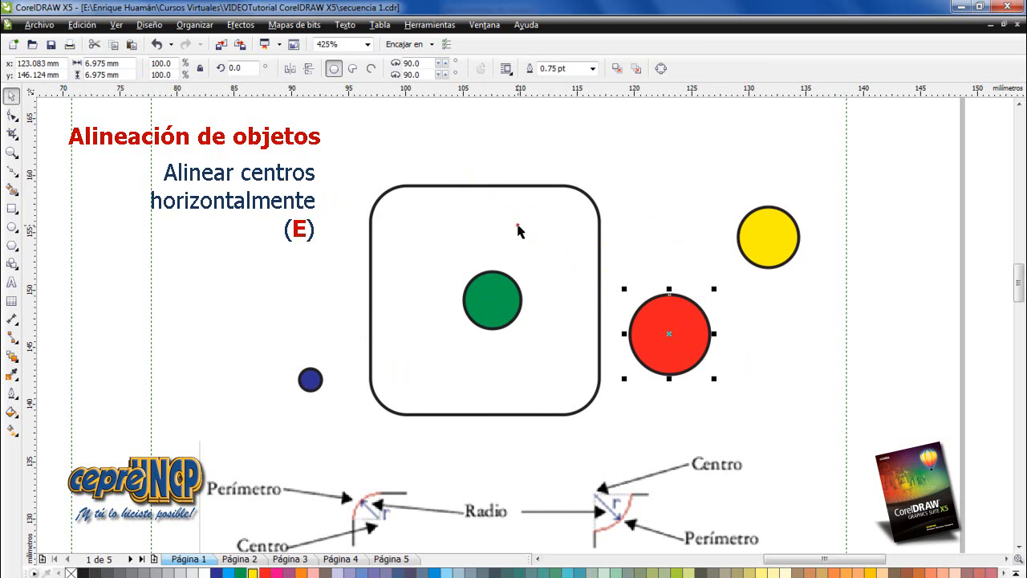
key("e")
Try aligning the centres of the yellow and blue circles horizontally with the rounded square, one circle at a time
left_click(767, 241)
left_click(557, 223, "shift")
key("e")
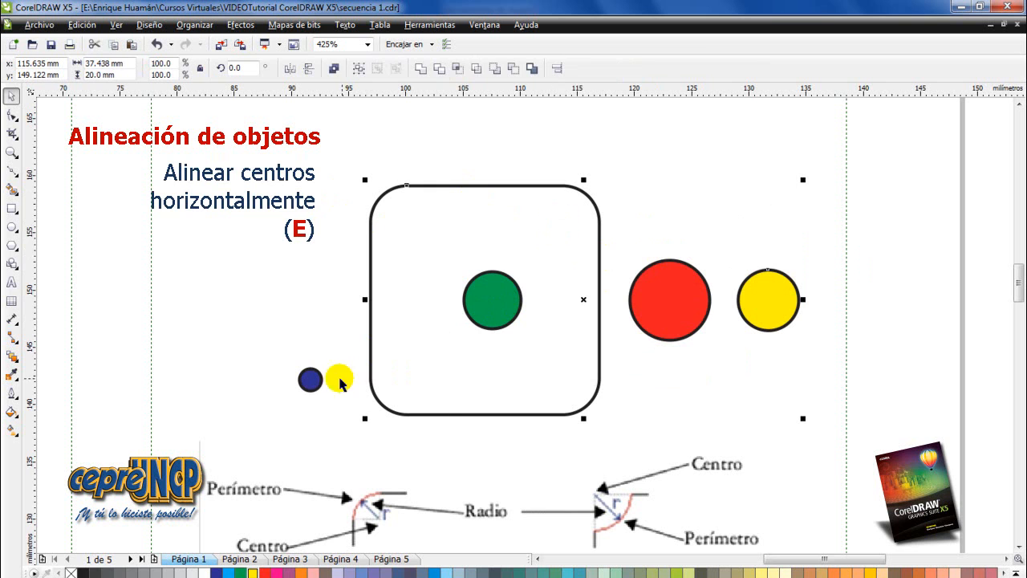
left_click(313, 382)
left_click(479, 224, "shift")
key("e")
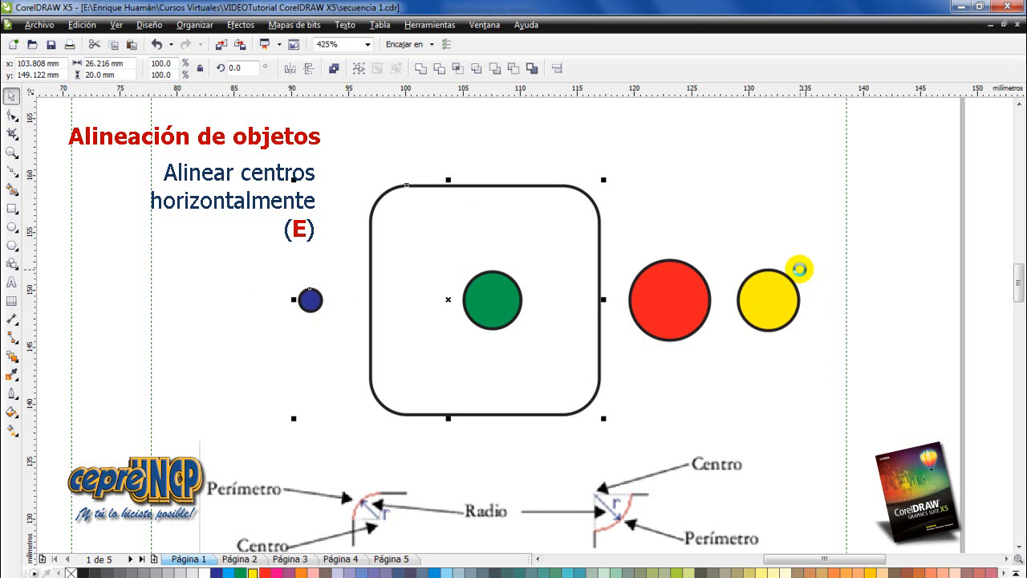
Undo the horizontal centre alignments of the four circles
key("ctrl+z")
key("ctrl+z")
key("ctrl+z")
key("ctrl+z")
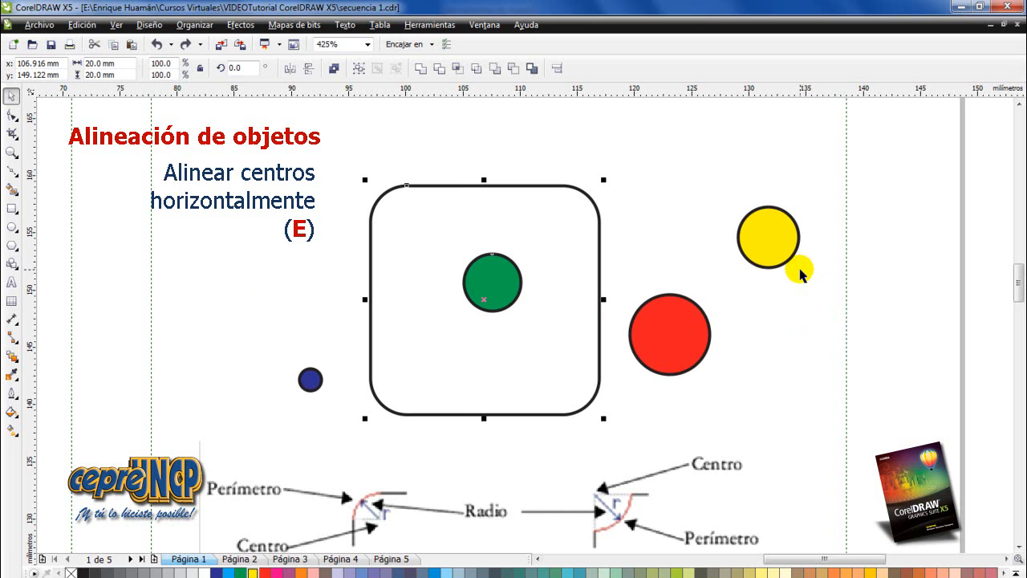
Try aligning the centres of all four circles horizontally with the rounded square at once, then undo the alignment
left_click(294, 241)
left_click_drag(850, 378, 871, 419)
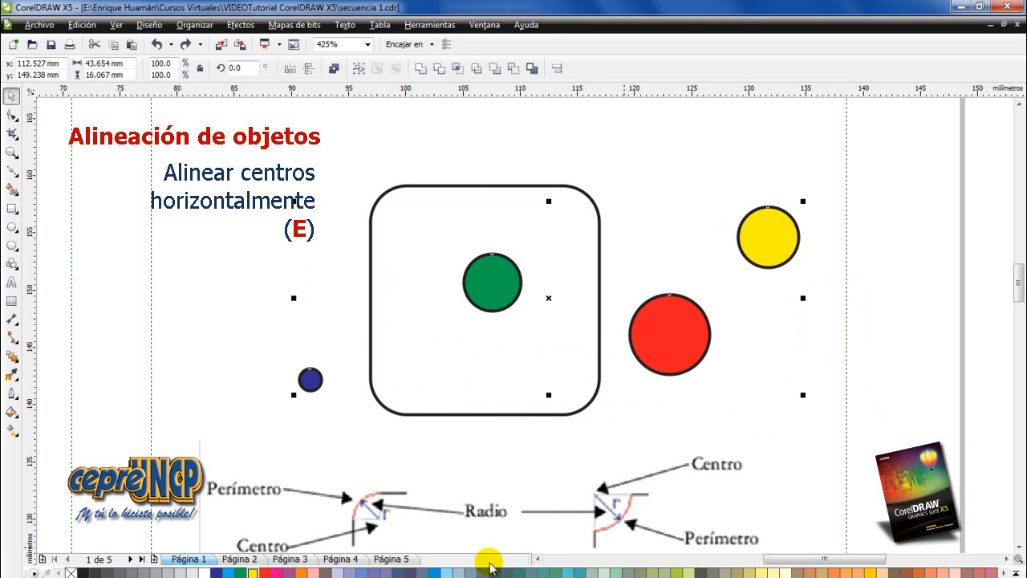
left_click(508, 199)
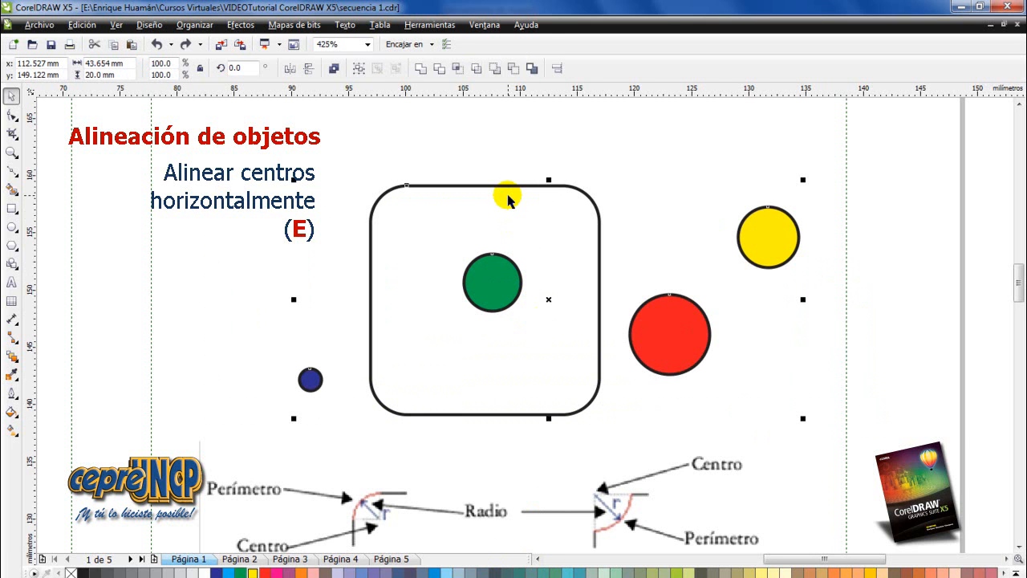
key("e")
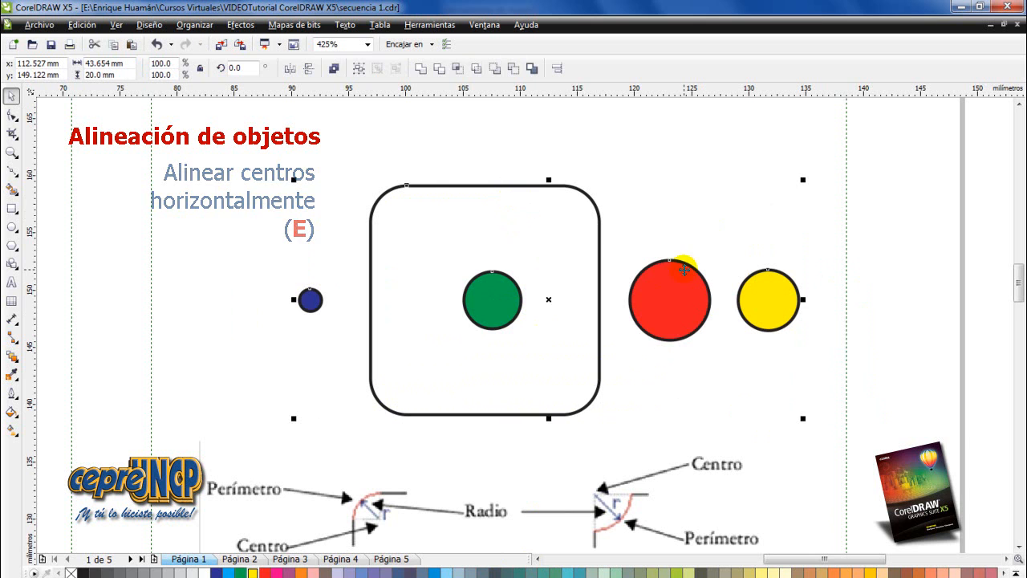
left_click(676, 239)
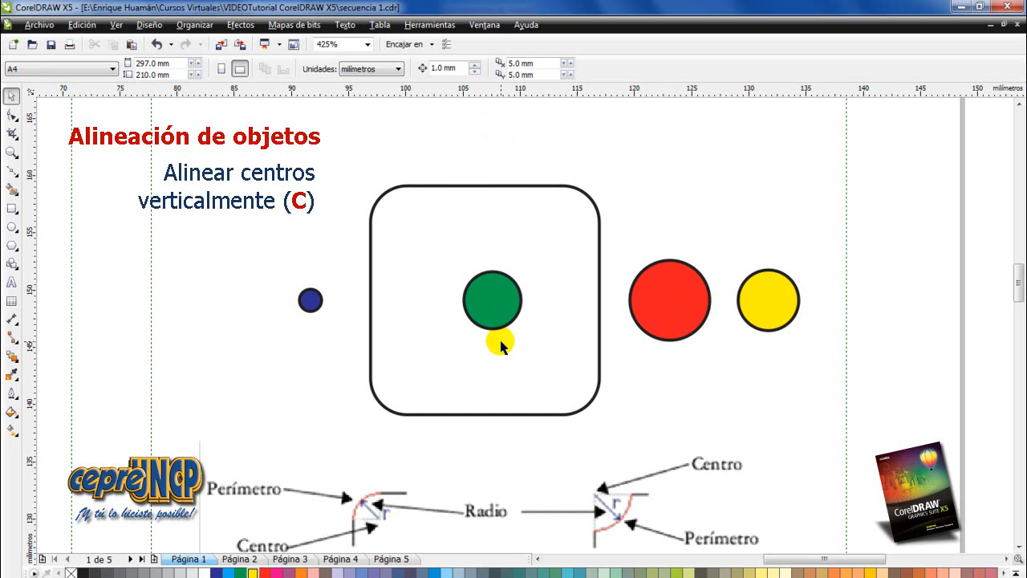
key("ctrl+z")
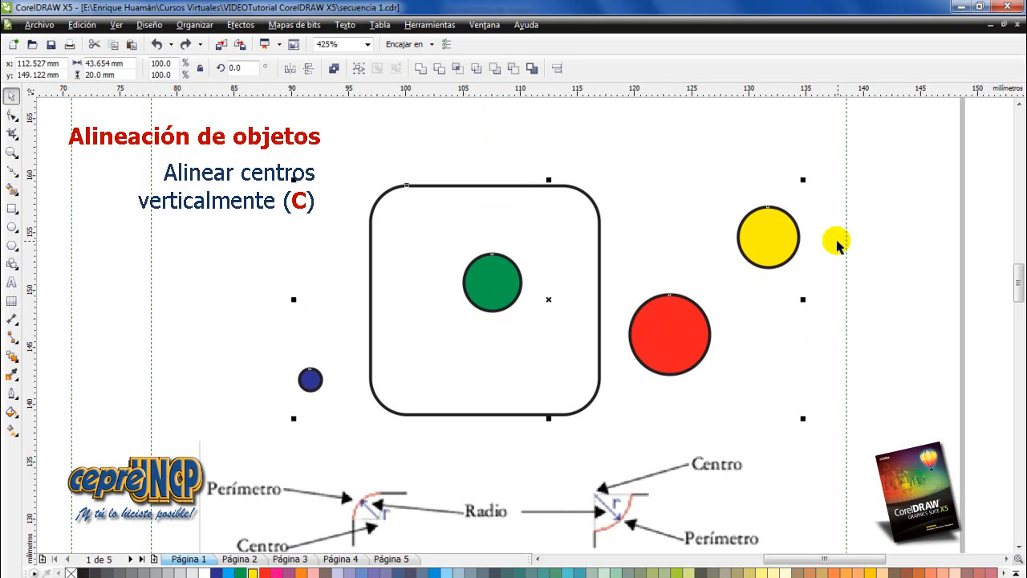
Try aligning the centres of all four circles vertically with the rounded square, then undo the alignment
left_click(508, 187, "shift")
left_click(489, 188, "shift")
key("c")
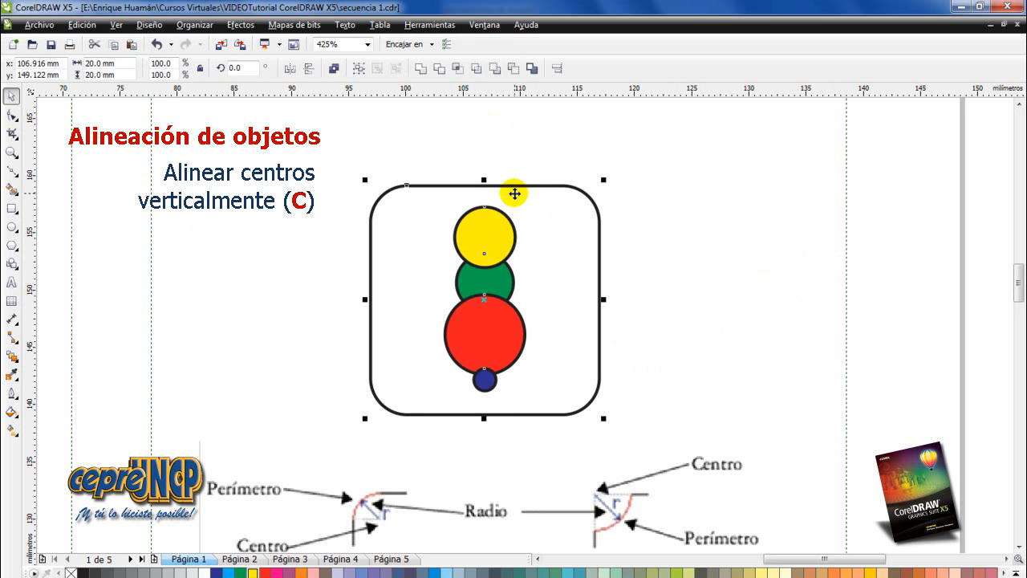
key("ctrl+z")
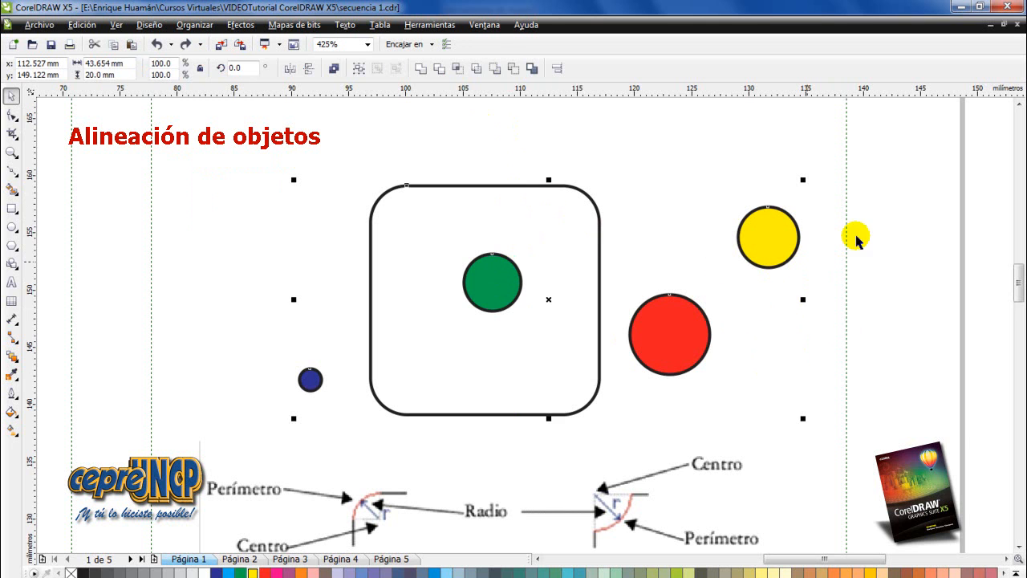
Centre all four circles vertically and horizontally on the rounded square, then align them to its top edge
left_click(870, 206)
left_click_drag(439, 367, 269, 405)
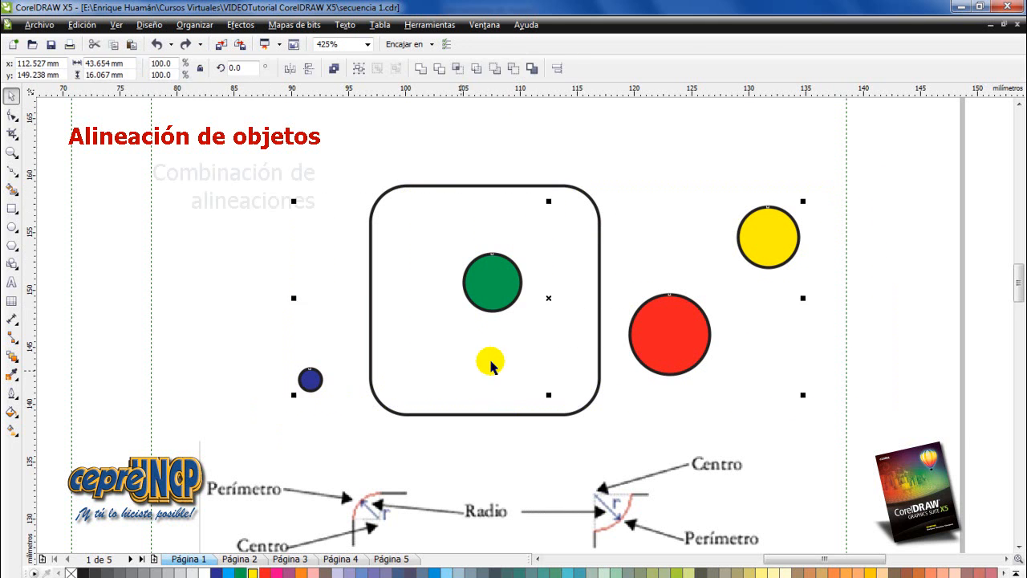
left_click(525, 195)
left_click(526, 196, "shift")
key("c")
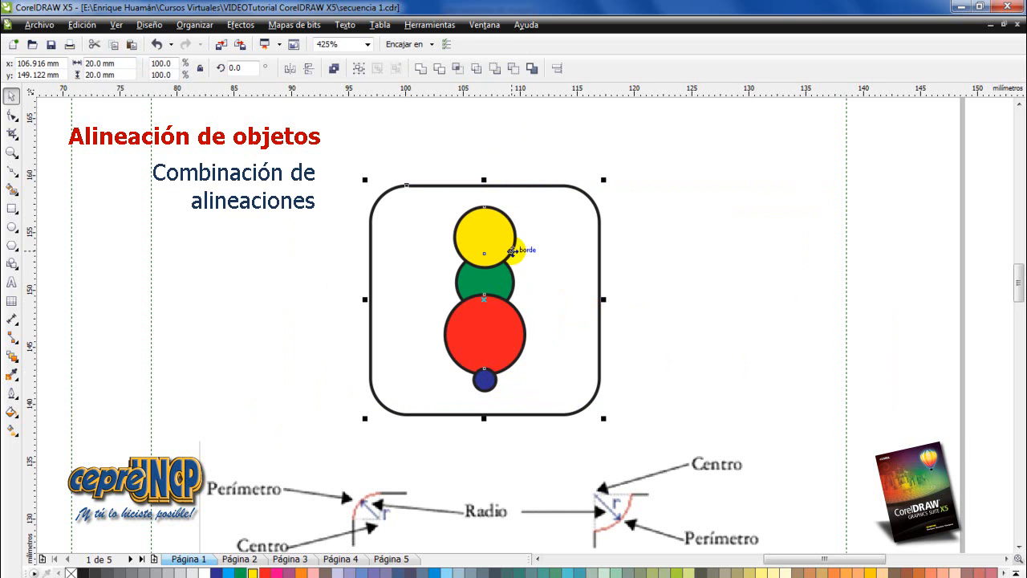
key("e")
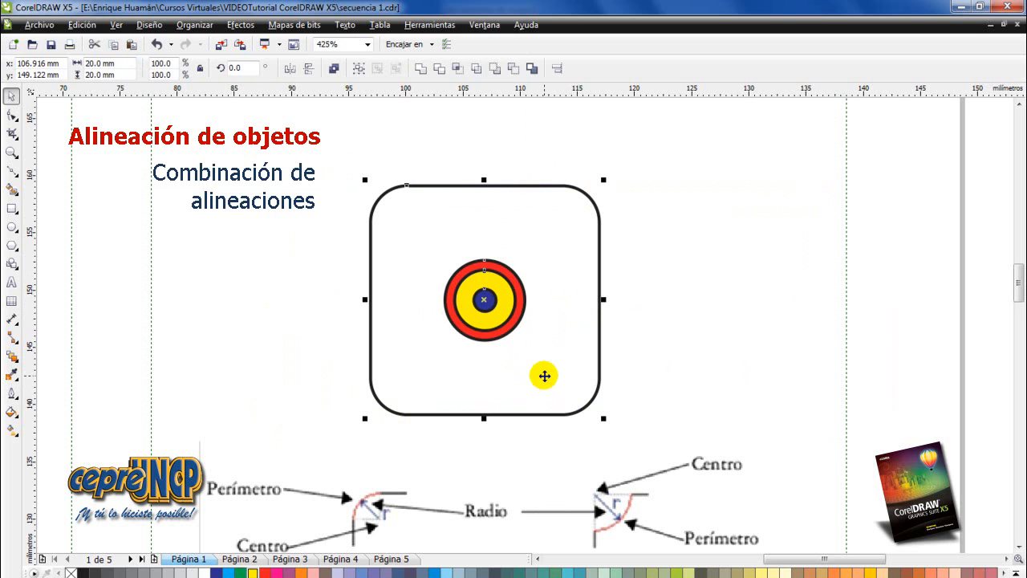
key("t")
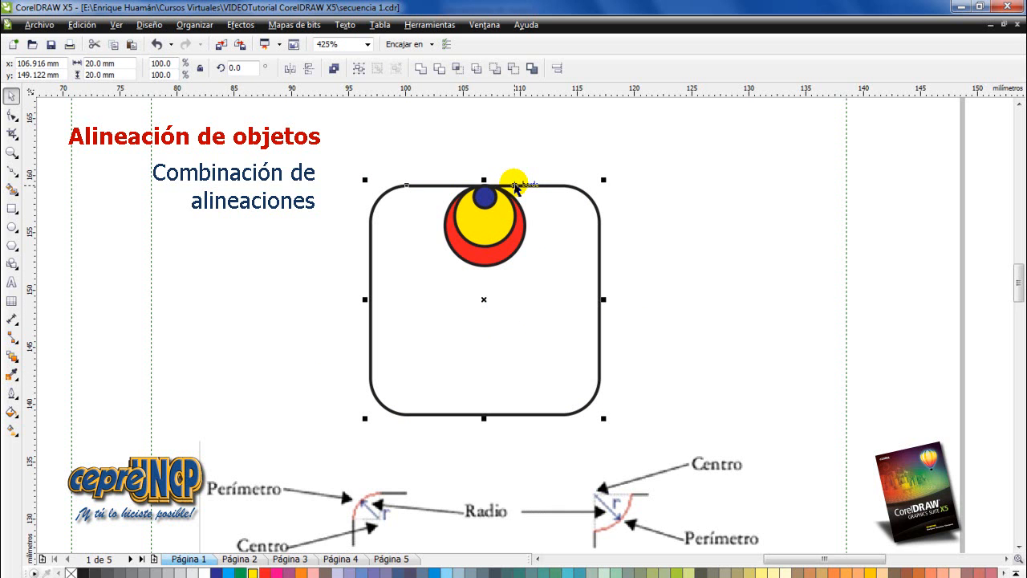
Undo the top alignment and both centre alignments of the four circles with the rounded square
key("ctrl+z")
key("ctrl+z")
key("ctrl+z")
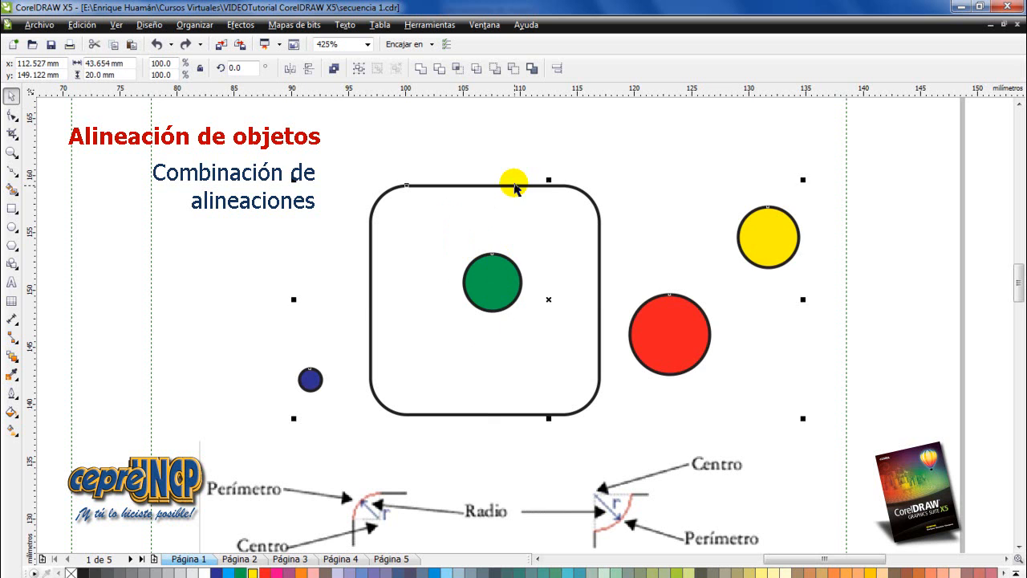
left_click(543, 143)
key("ctrl+z")
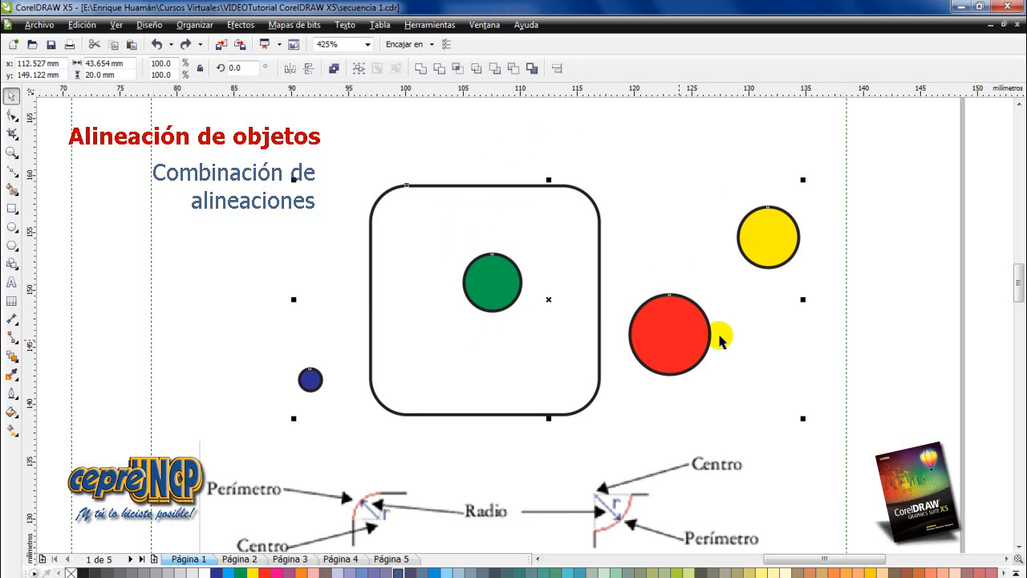
Examine the align and distribute commands with their shortcuts, deselect the shapes, and examine the stacking order commands
left_click(194, 25)
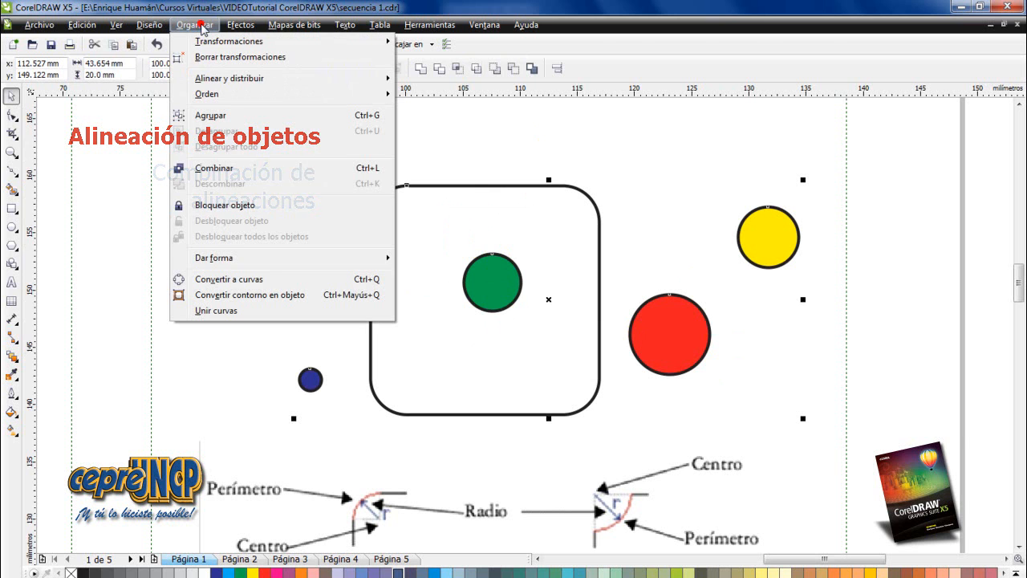
mouse_move(207, 78)
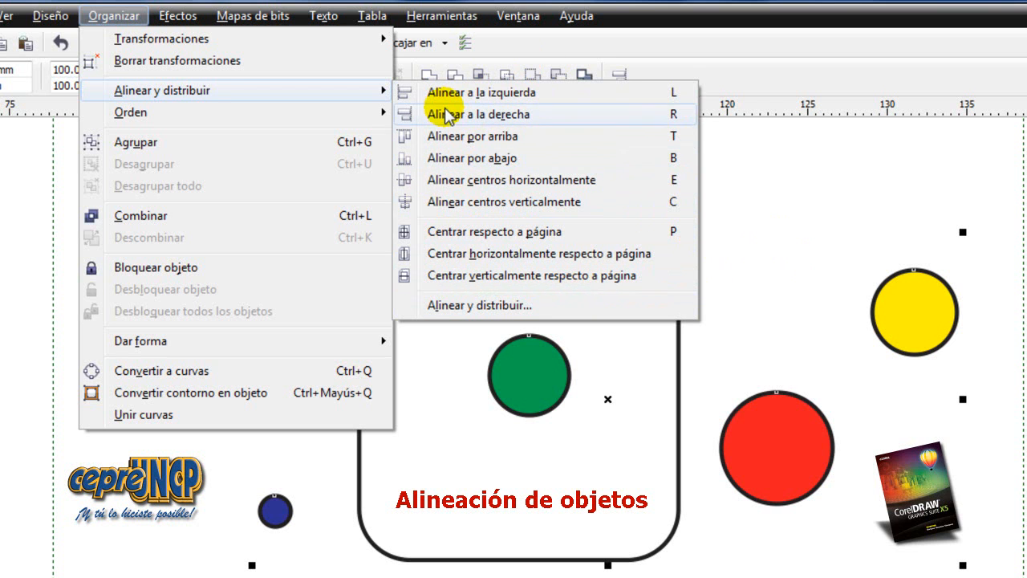
mouse_move(125, 24)
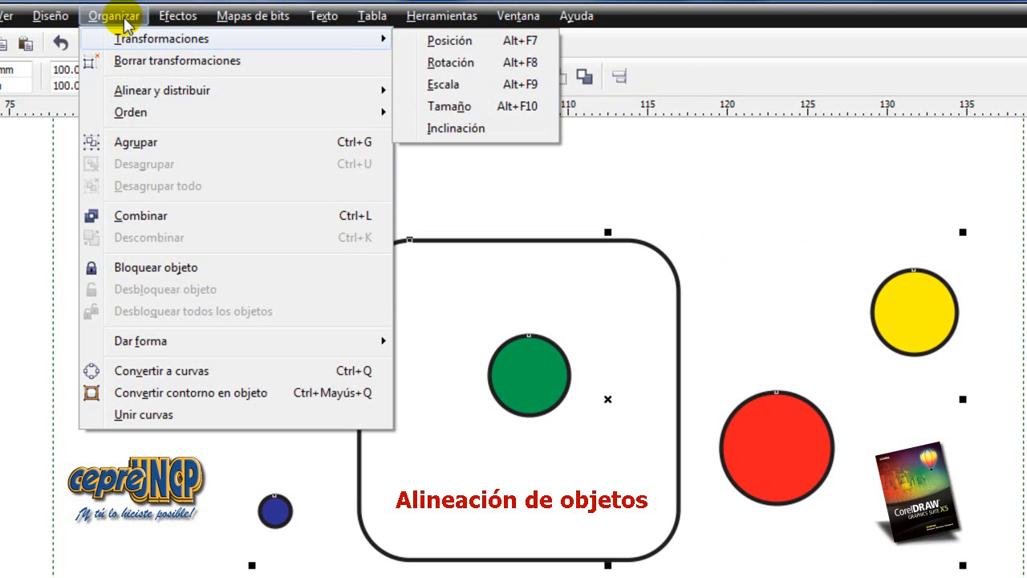
mouse_move(161, 96)
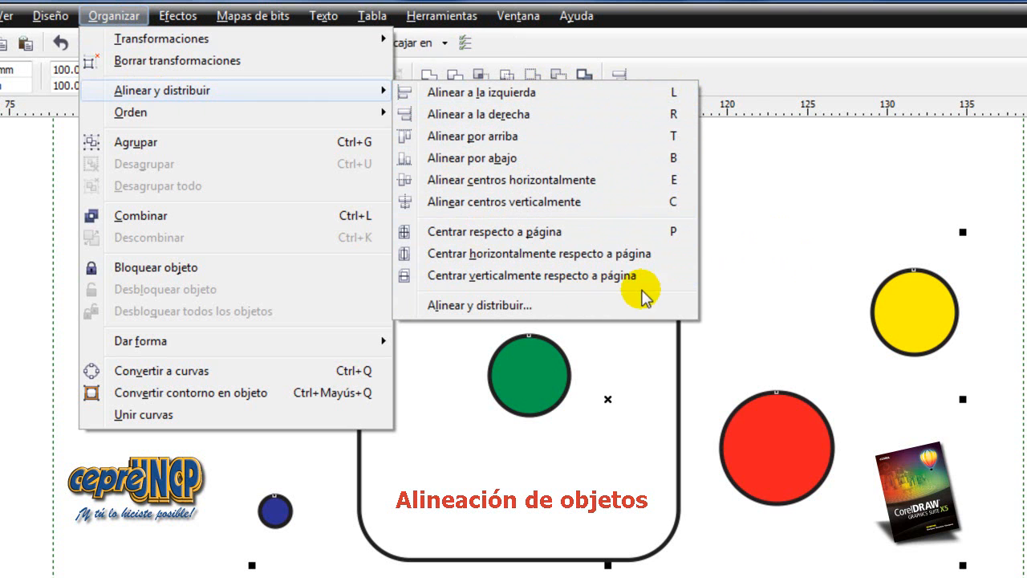
left_click(744, 250)
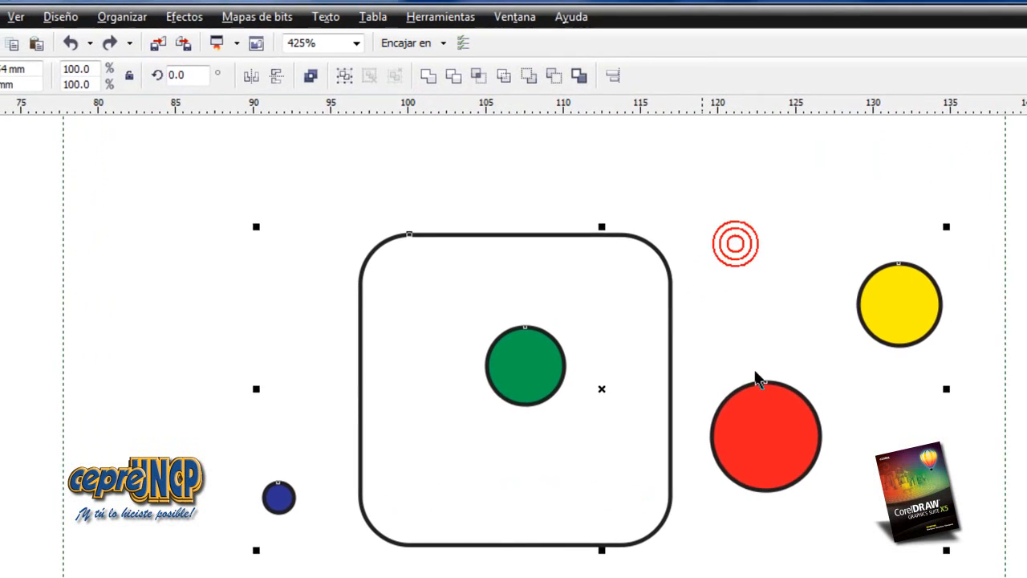
left_click(766, 308)
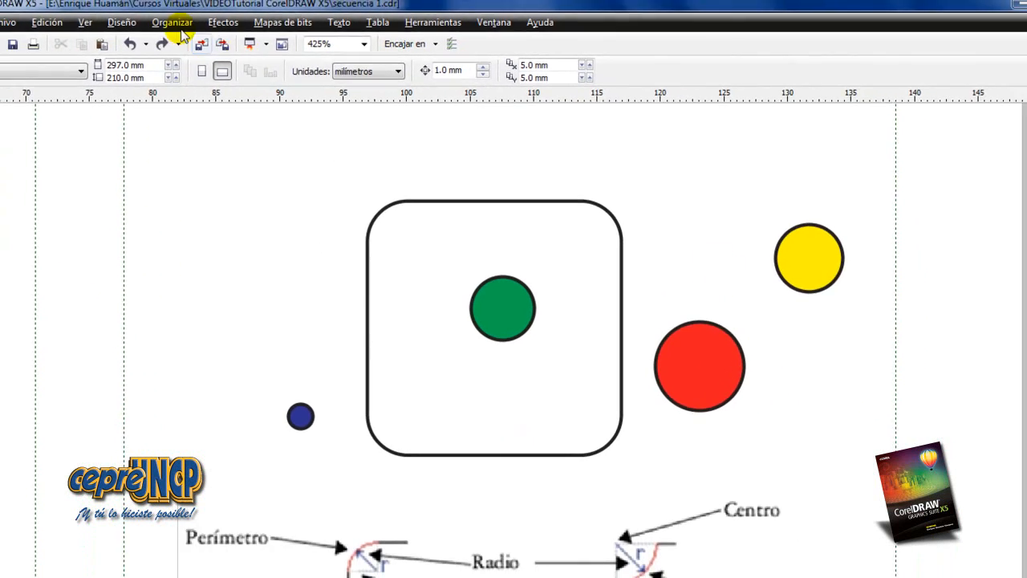
left_click(171, 22)
mouse_move(199, 95)
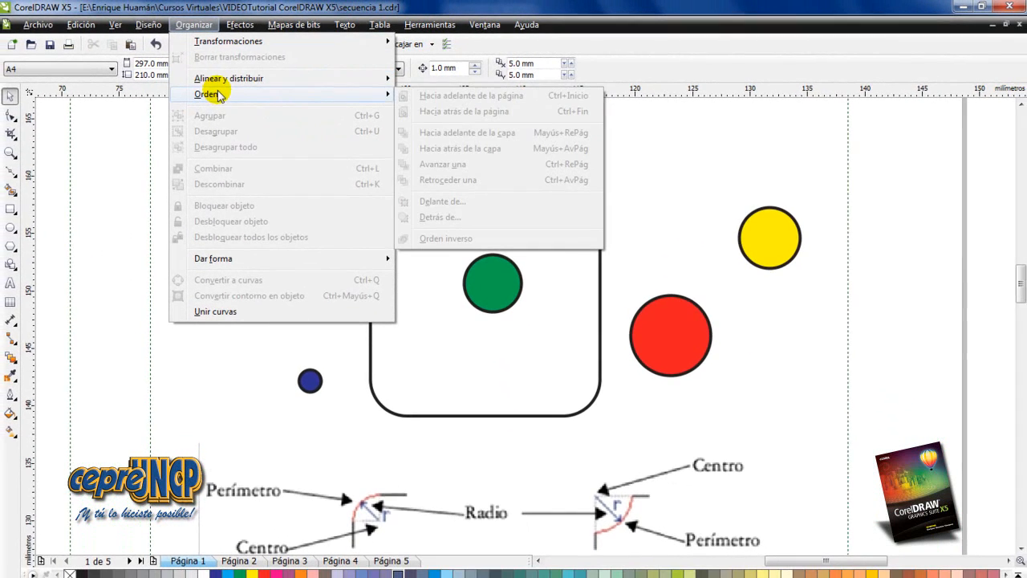
left_click(676, 171)
Move the red and green circles below the yellow one so they overlap, and bring the green circle to the front of the layer
left_click_drag(668, 334, 775, 348)
left_click_drag(487, 287, 727, 358)
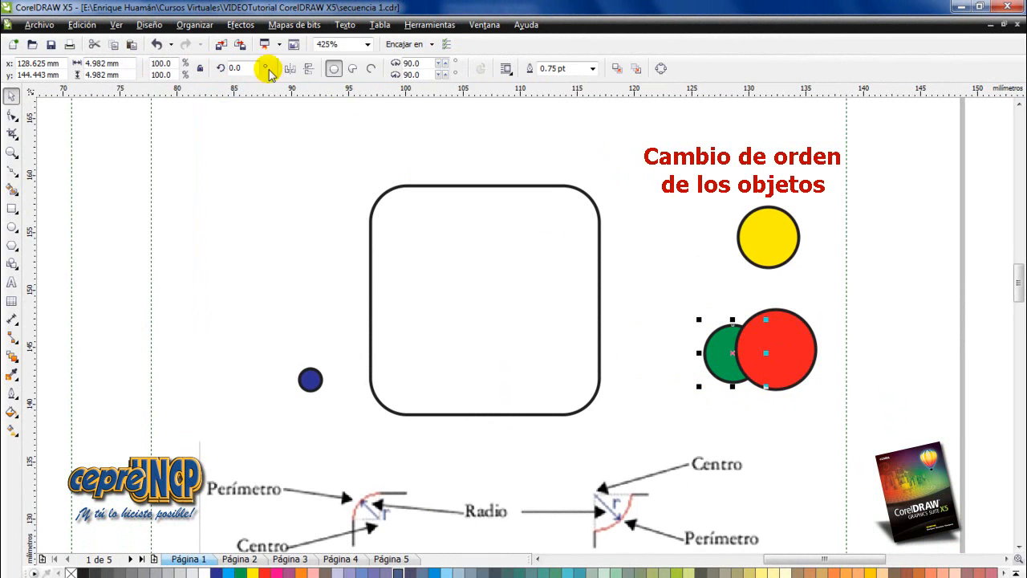
left_click(196, 26)
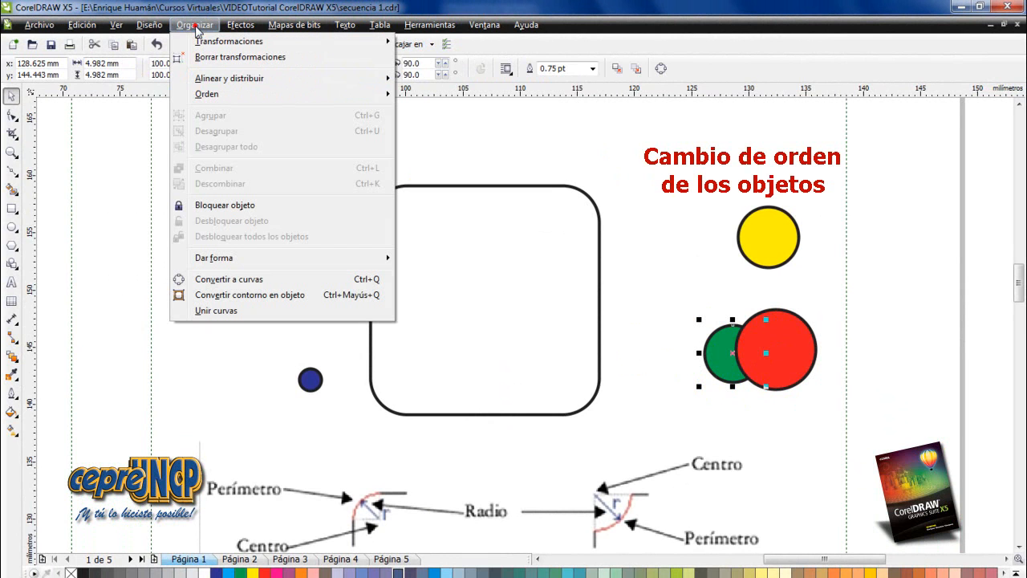
left_click(213, 94)
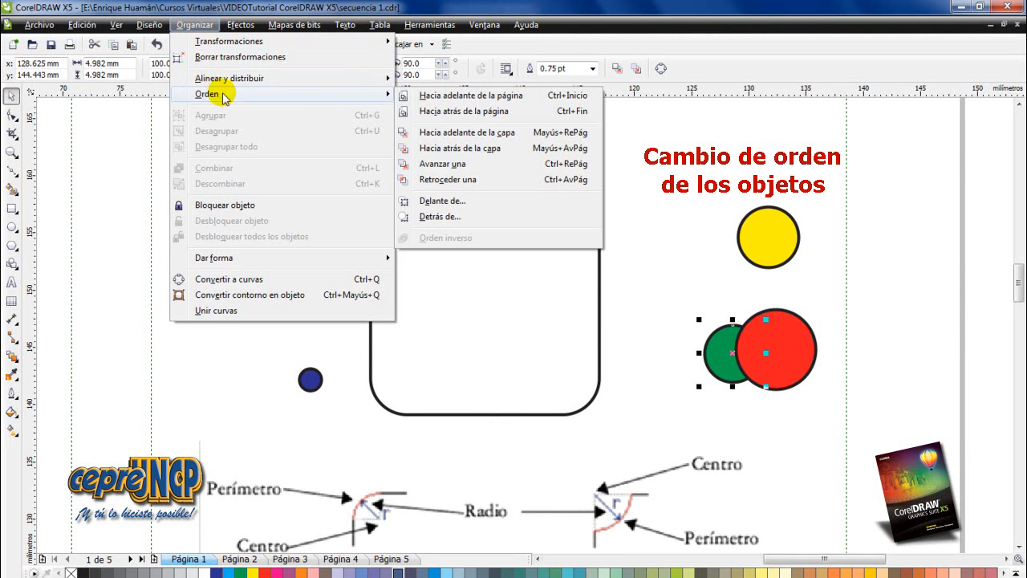
left_click(480, 133)
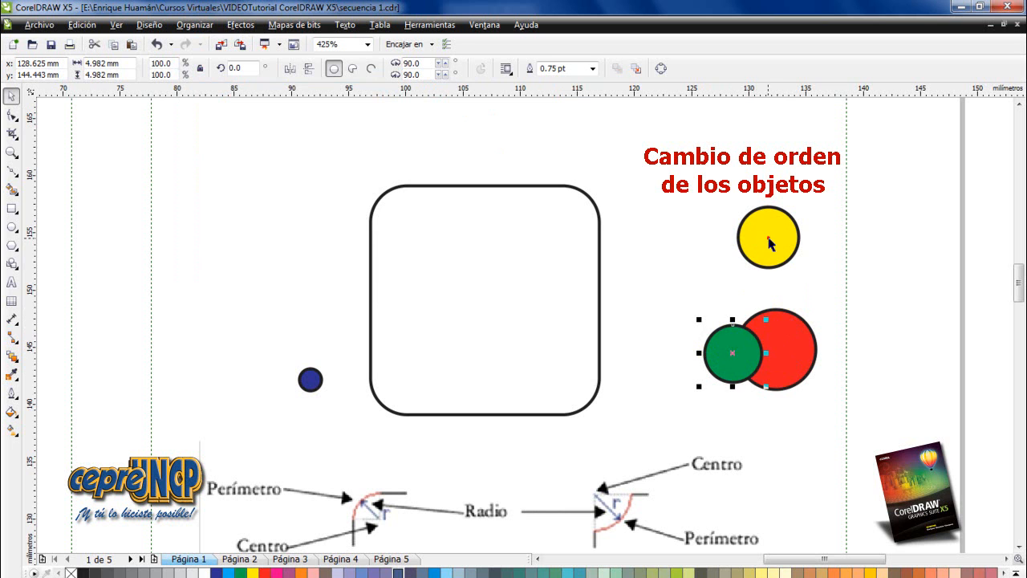
Move the yellow circle so it overlaps the green and red circles, and bring it to the front of the layer
left_click_drag(754, 308, 744, 321)
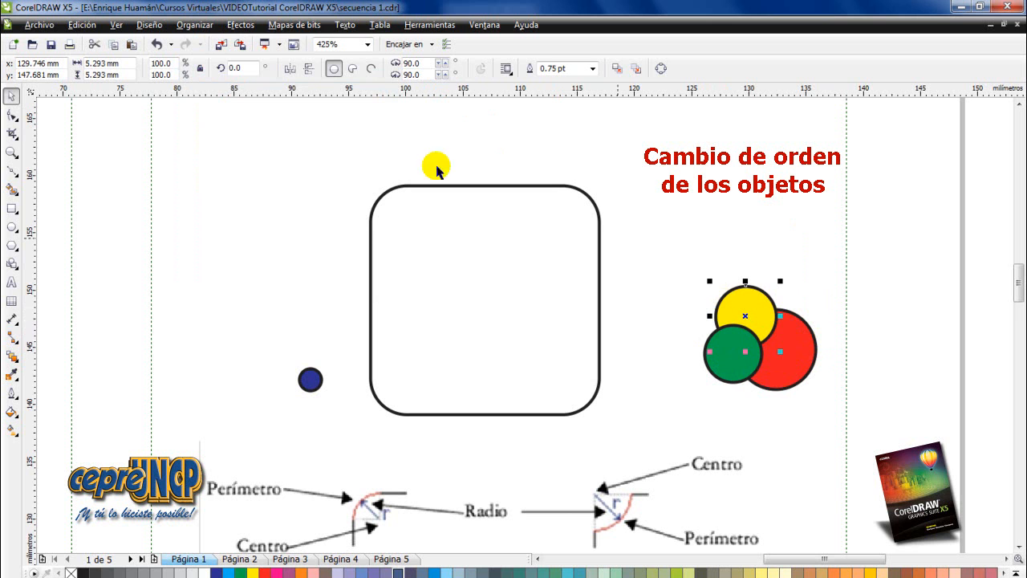
left_click(195, 25)
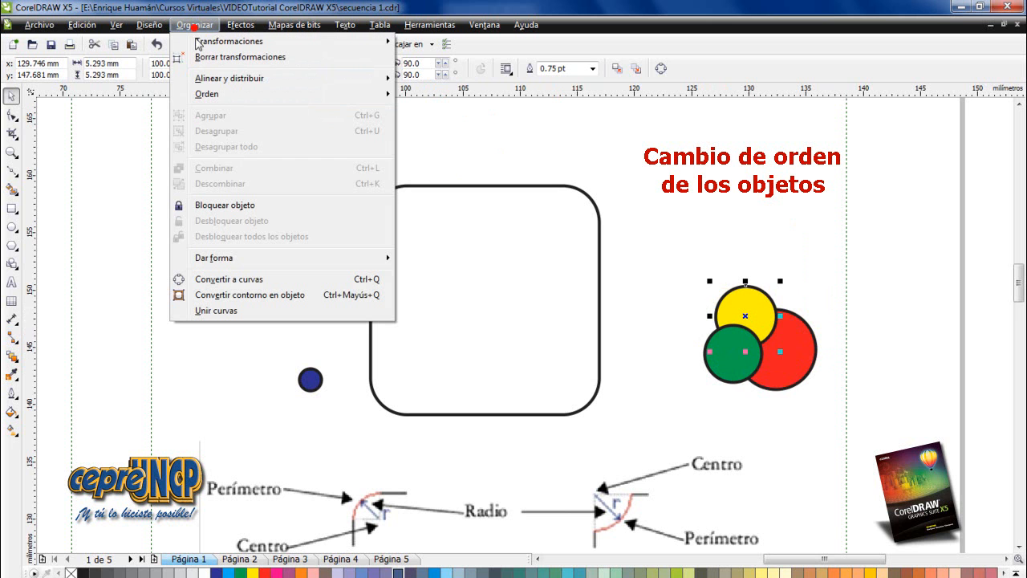
left_click(226, 94)
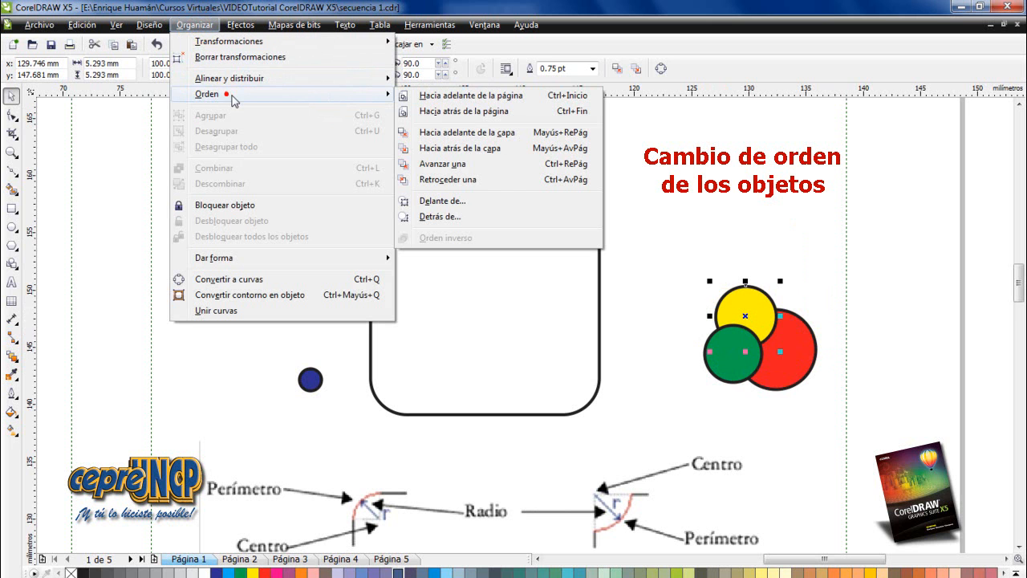
left_click(500, 131)
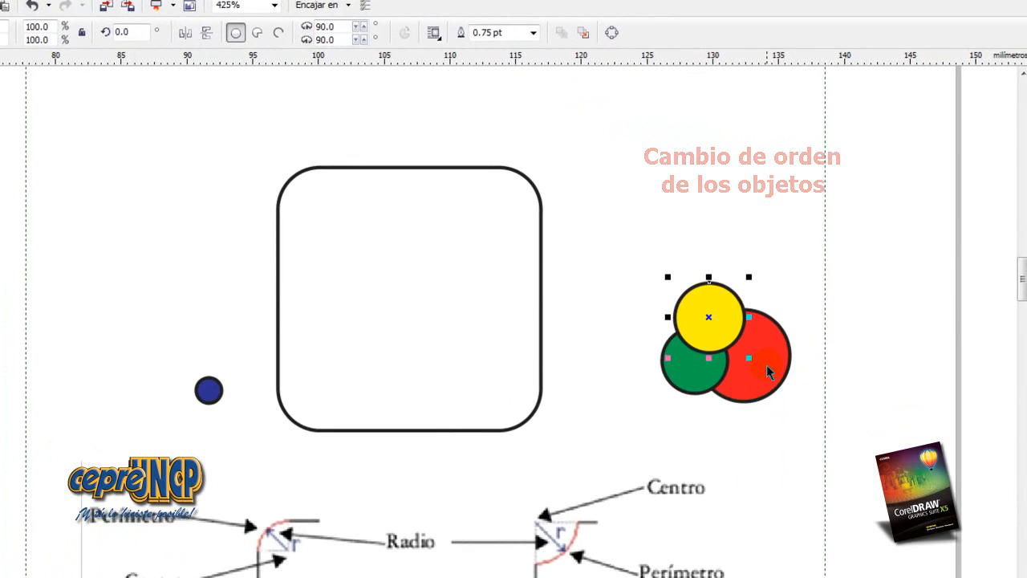
Bring the red circle to the front of the layer, then send it to the back of the layer
left_click(799, 353)
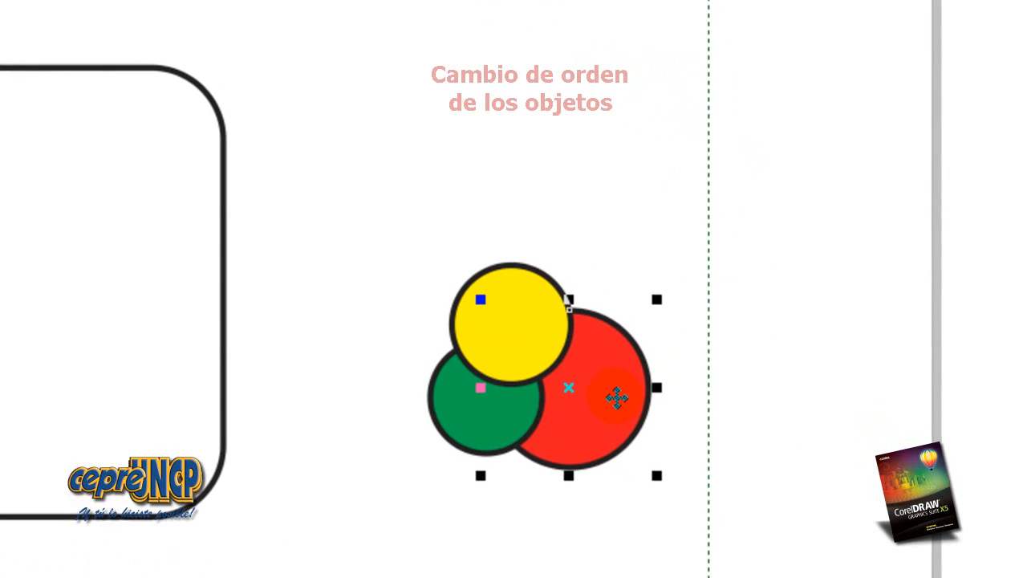
key("shift+Page_Up")
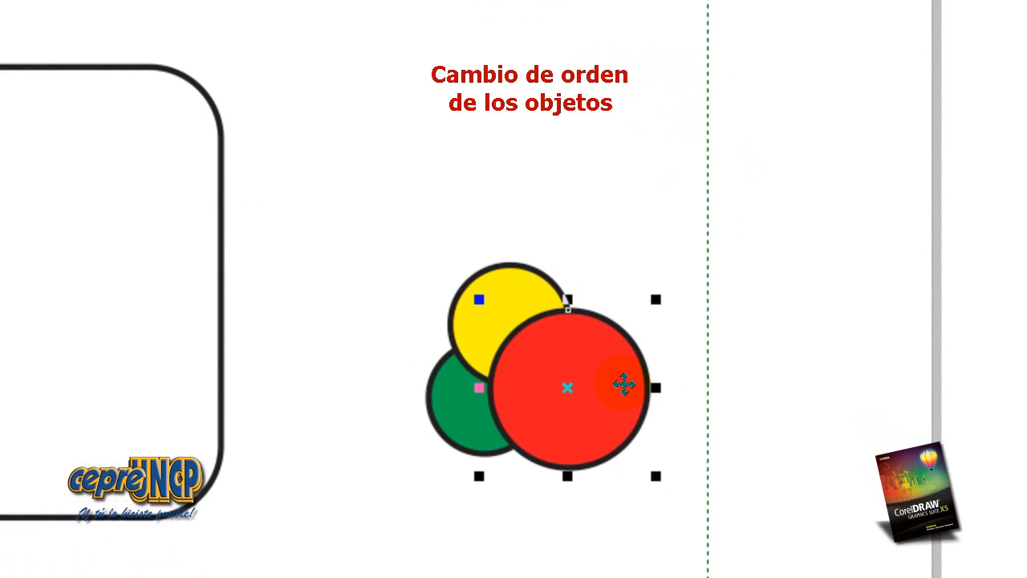
key("shift+Page_Down")
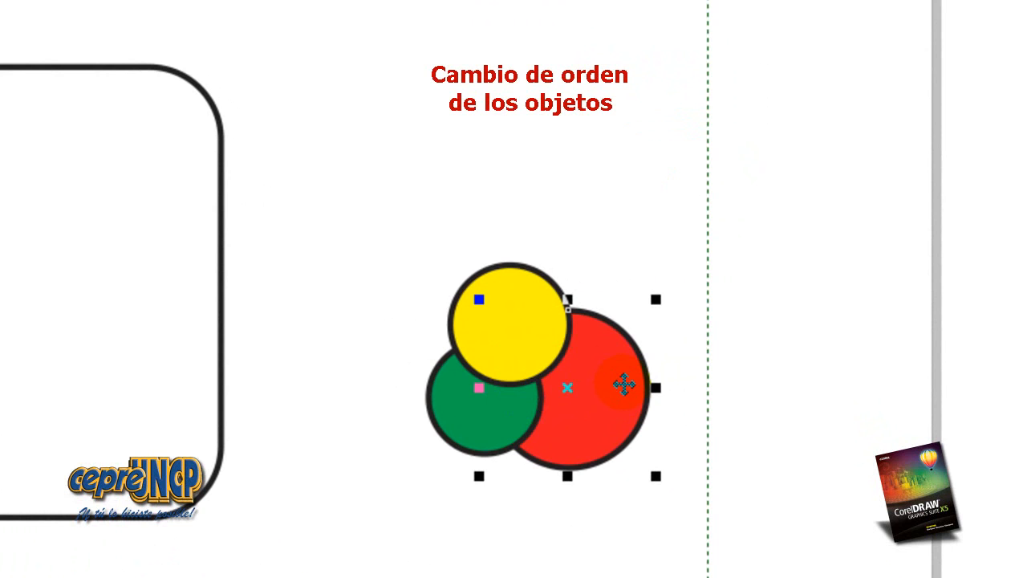
Try moving the yellow circle up off the overlapping circles, then return it to its place
left_click_drag(469, 321, 463, 225)
left_click_drag(510, 255, 518, 353)
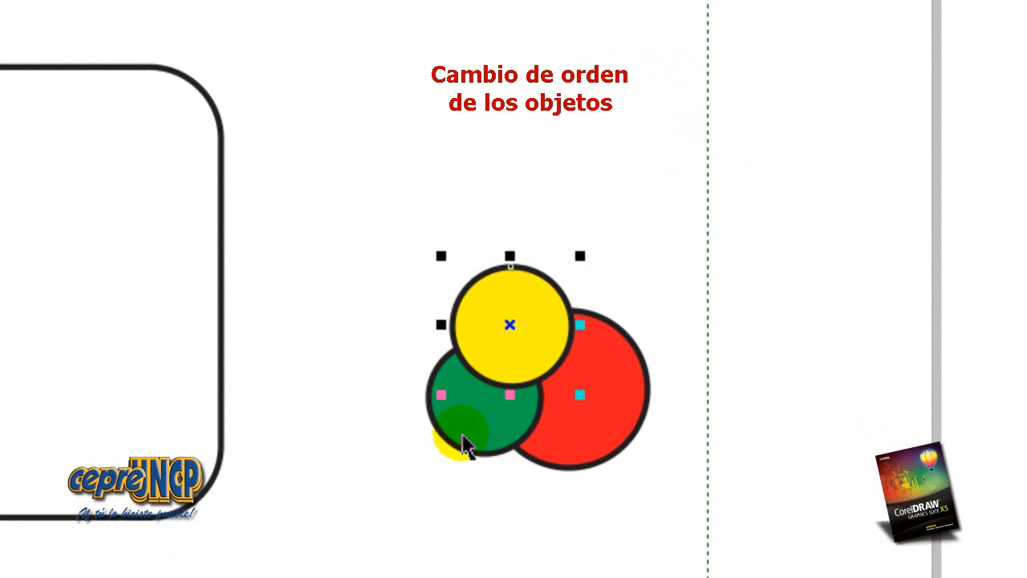
Send the green circle back one position, bring it to the front of the layer, and deselect it
left_click(469, 432)
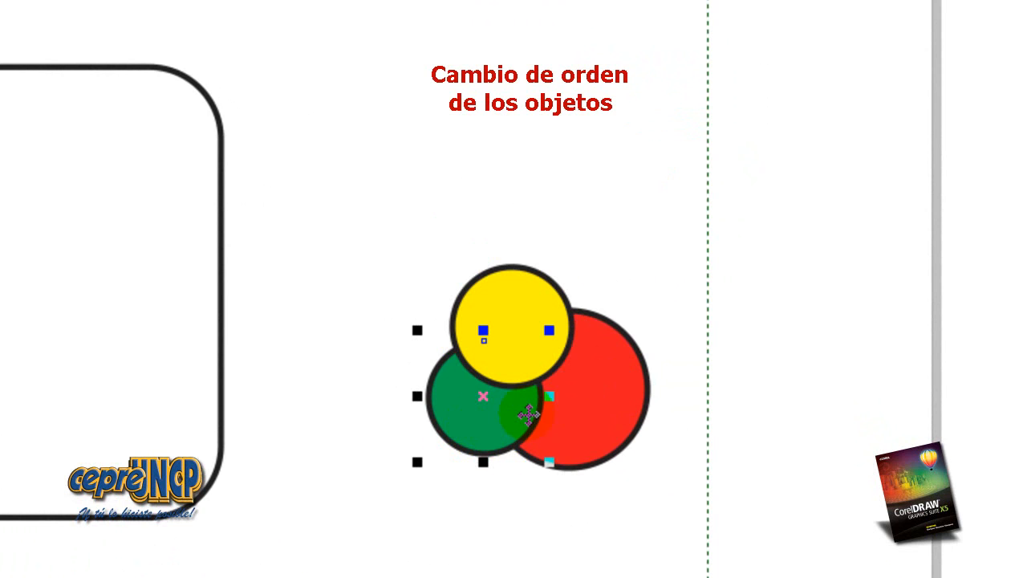
key("ctrl+Page_Down")
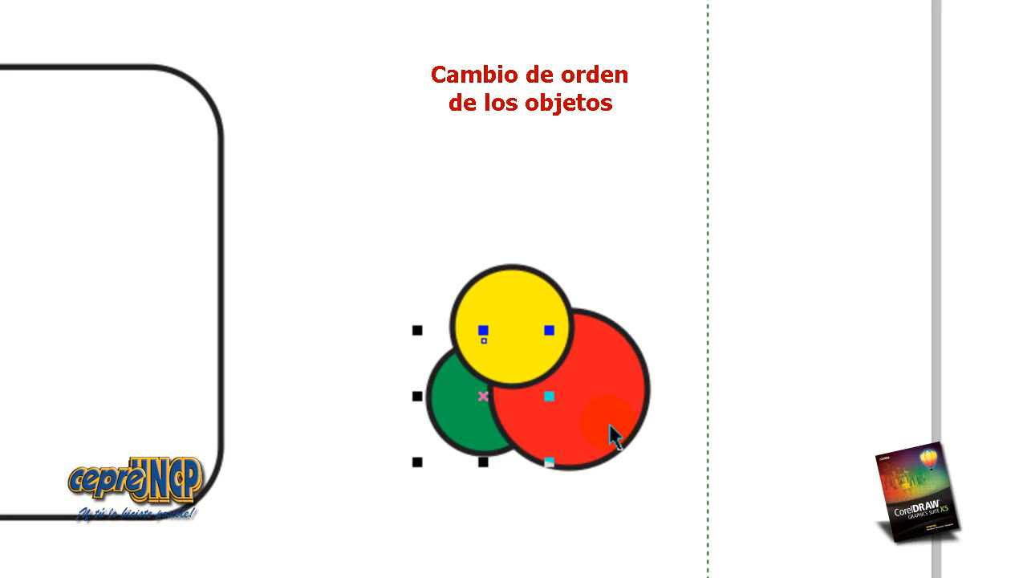
key("shift+Page_Up")
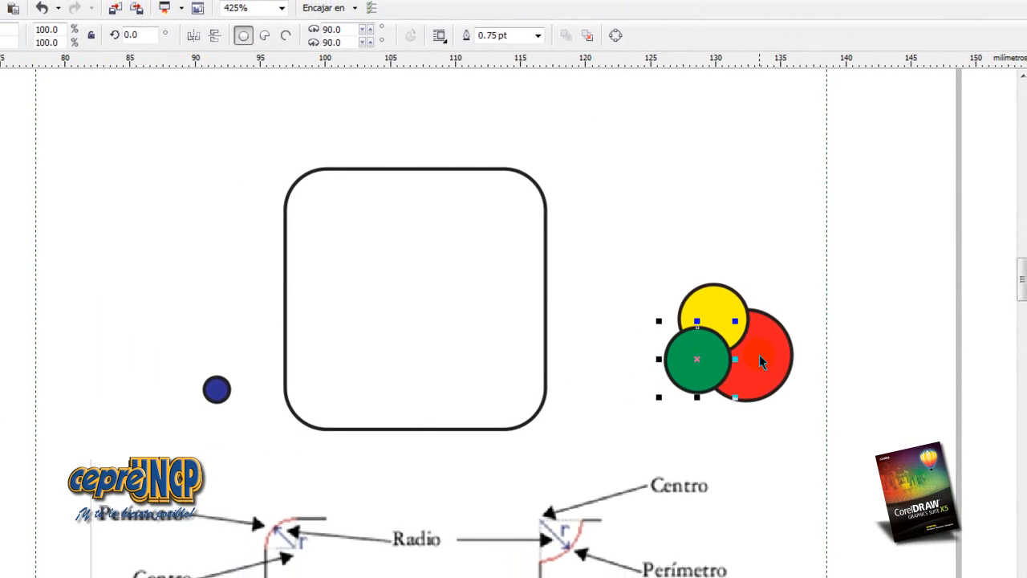
left_click(692, 277)
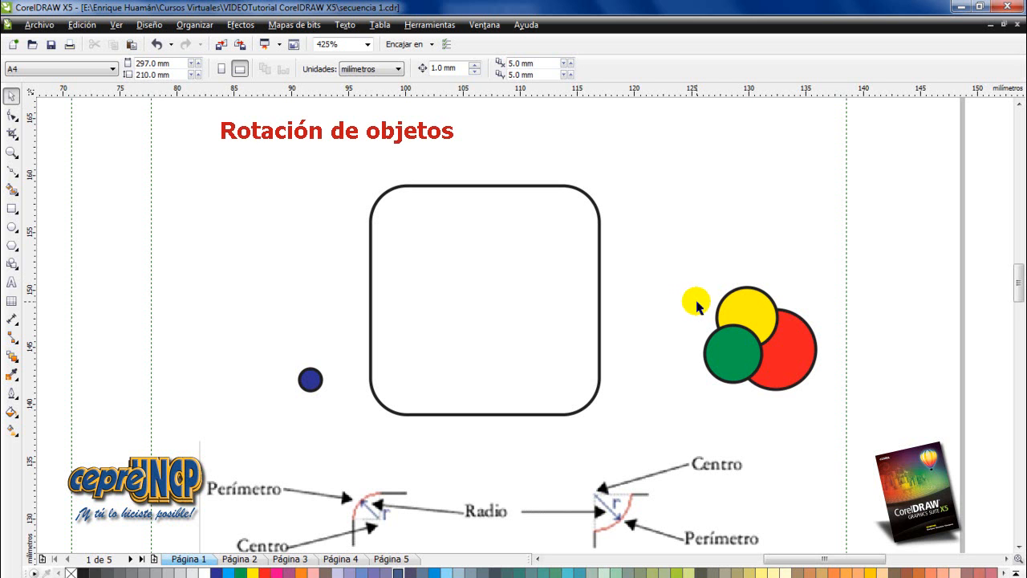
Try rotating the rounded square about 20.4° counterclockwise around its own centre, then undo the rotation
left_click(548, 187)
left_click(539, 187)
left_click_drag(606, 182, 562, 132)
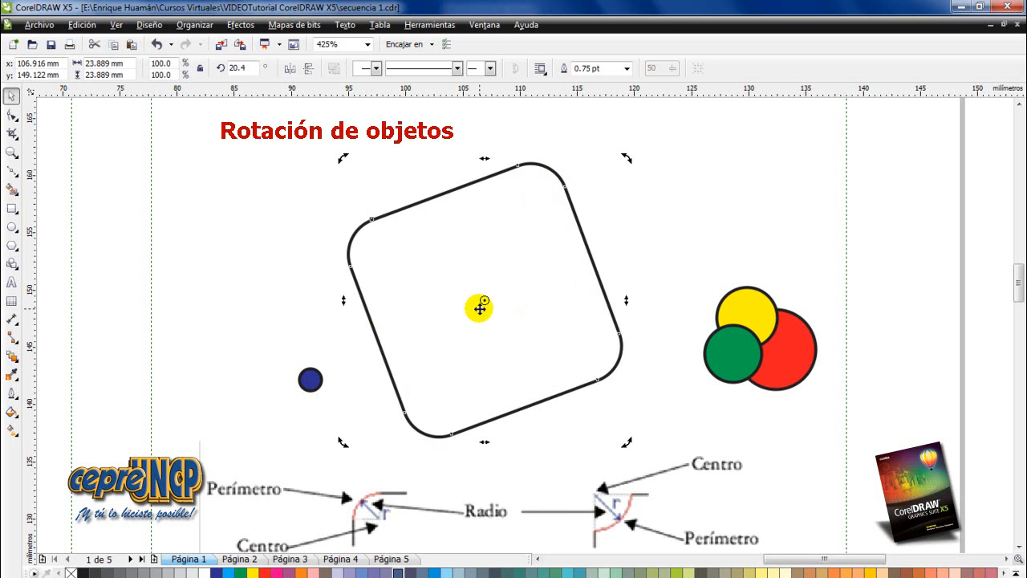
key("ctrl+z")
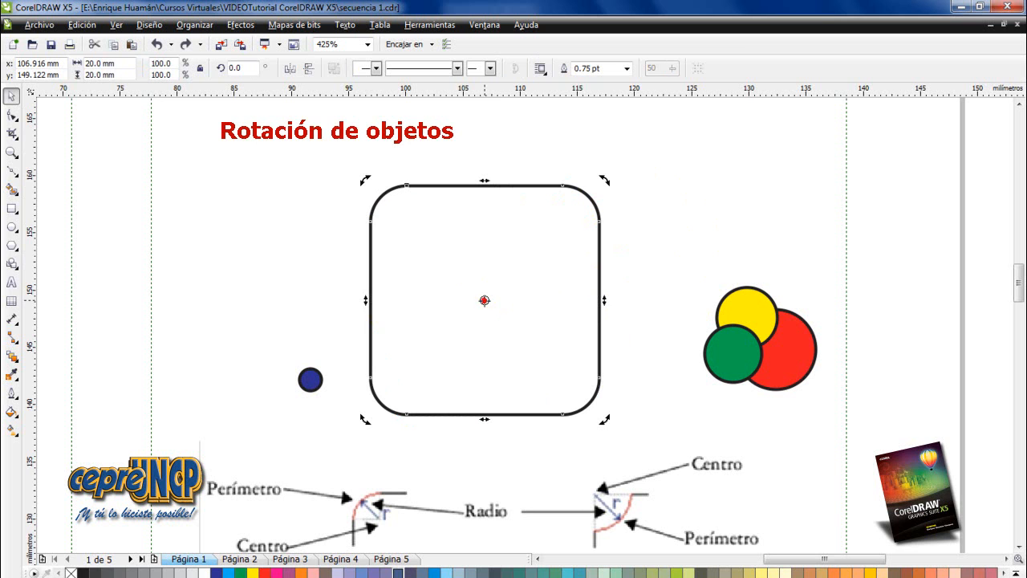
Move the rounded square's rotation centre to its lower-left corner, try rotating the square about 18.1° counterclockwise, then undo the rotation
mouse_move(484, 300)
left_mouse_down()
mouse_move(394, 382)
mouse_move(412, 385)
mouse_move(374, 393)
mouse_move(399, 288)
left_mouse_up()
mouse_move(399, 244)
left_mouse_down()
mouse_move(390, 200)
mouse_move(372, 190)
mouse_move(408, 355)
mouse_move(378, 407)
left_mouse_up()
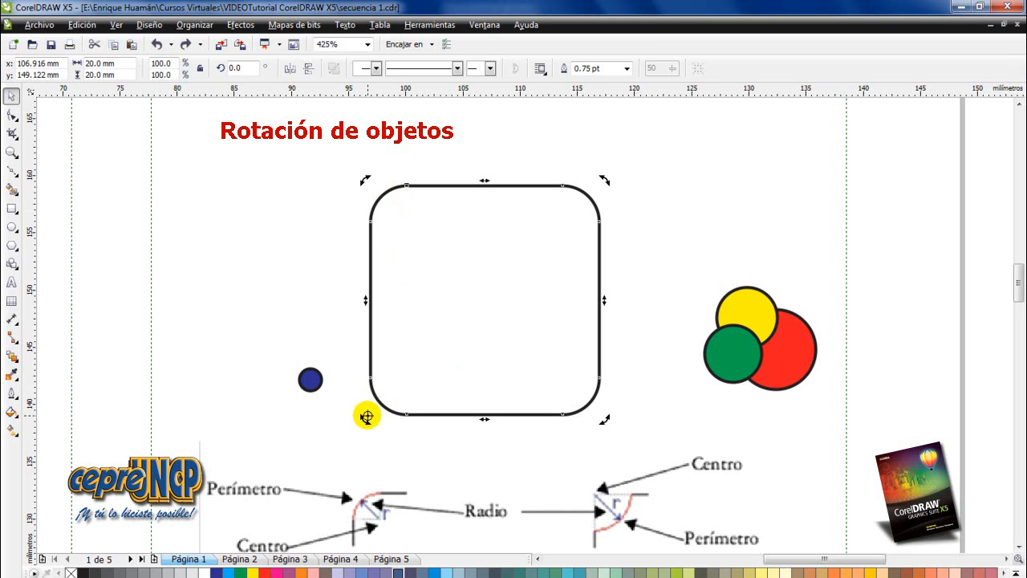
mouse_move(346, 431)
left_mouse_down()
mouse_move(442, 307)
mouse_move(442, 332)
mouse_move(485, 312)
mouse_move(389, 410)
left_mouse_up()
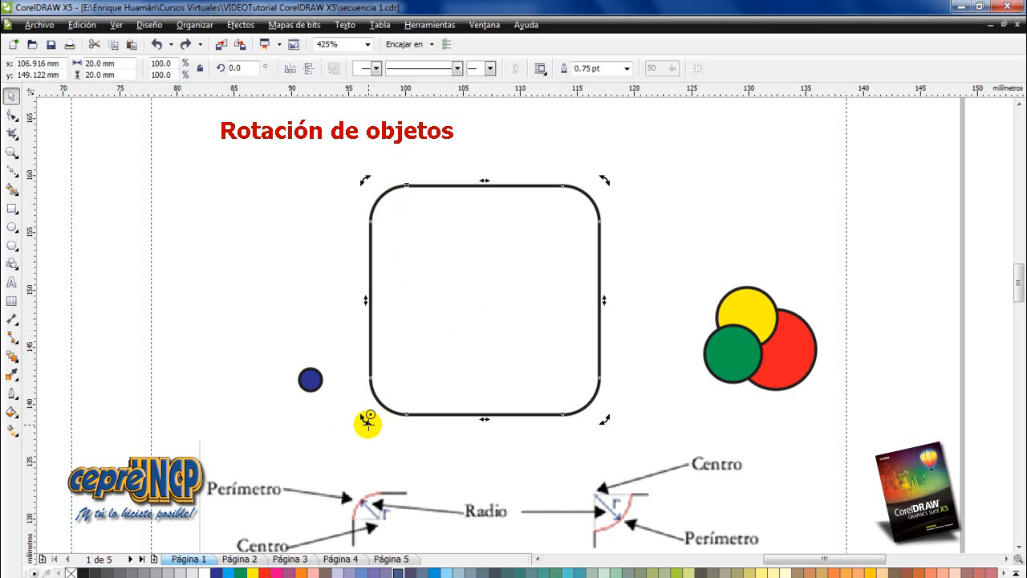
mouse_move(605, 186)
left_mouse_down()
mouse_move(609, 178)
mouse_move(513, 131)
mouse_move(406, 349)
mouse_move(396, 406)
mouse_move(358, 412)
mouse_move(470, 225)
left_mouse_up()
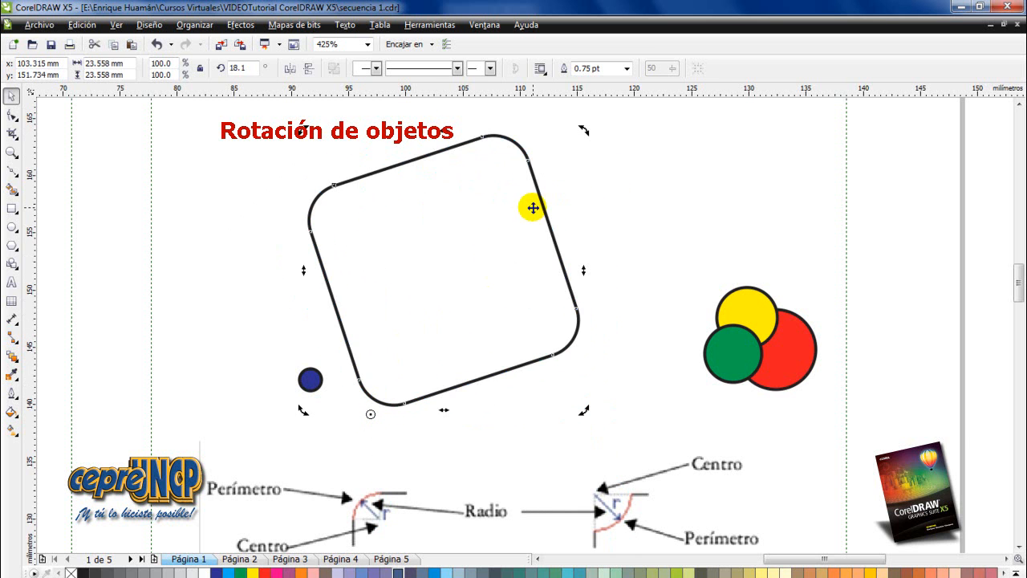
key("ctrl+z")
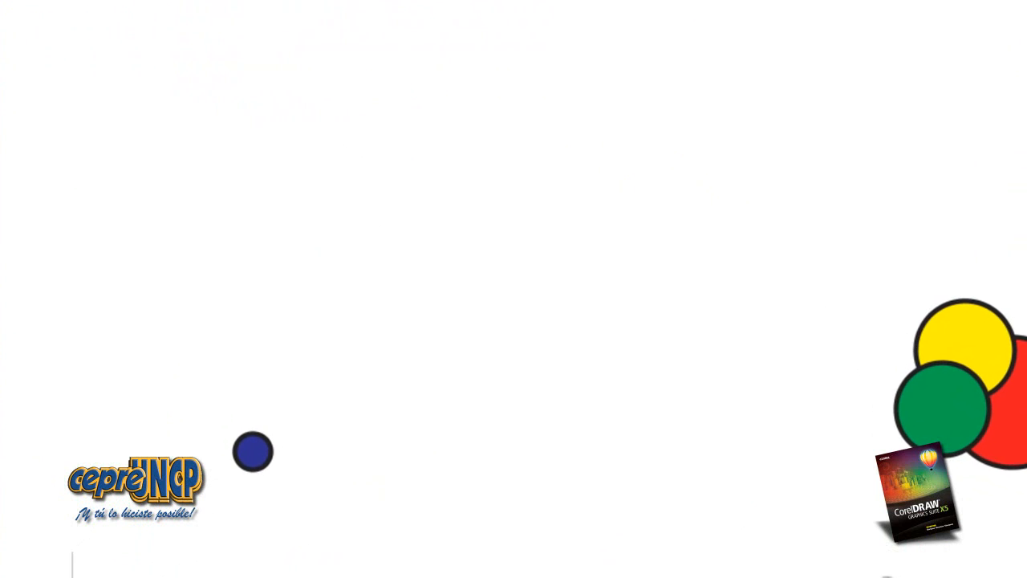
Draw a large unfilled circle from its centre in the space between the blue circle and the overlapping circles
left_click_drag(514, 300, 714, 549)
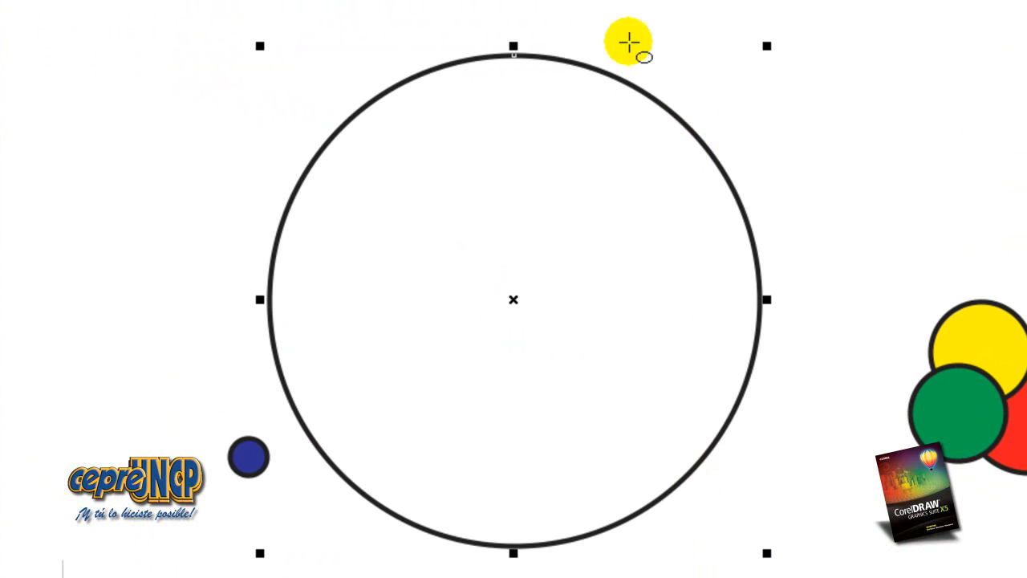